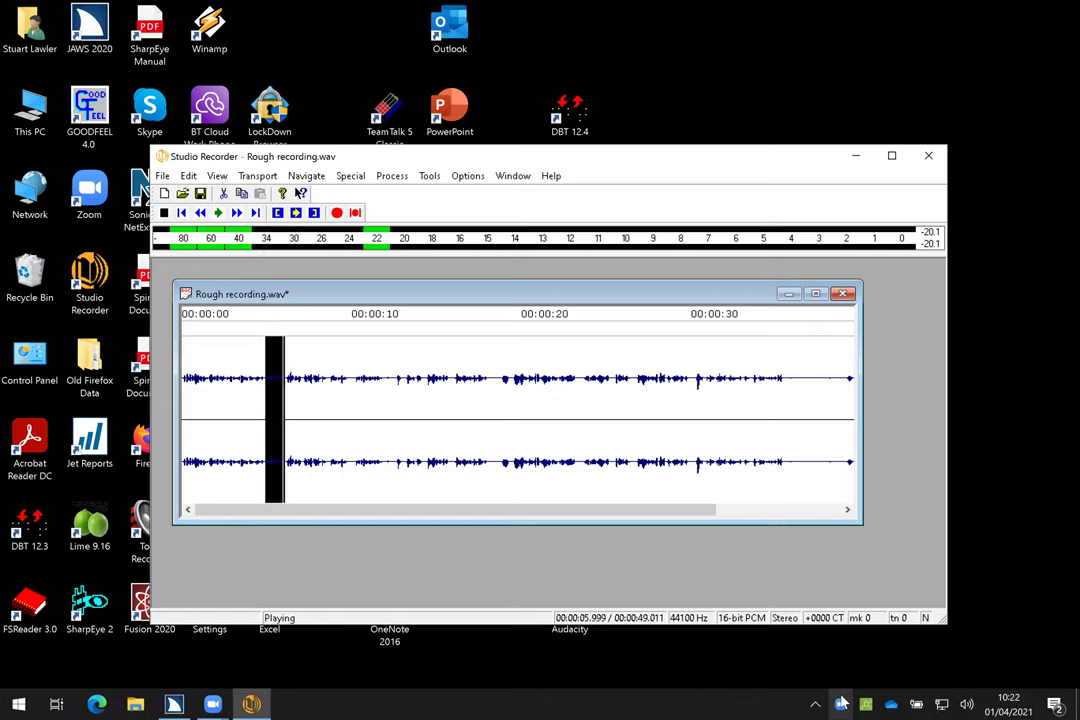
Step: Preview the deletion of the selected passage at about 5 to 6 seconds, and delete it
key(space)
key(space)
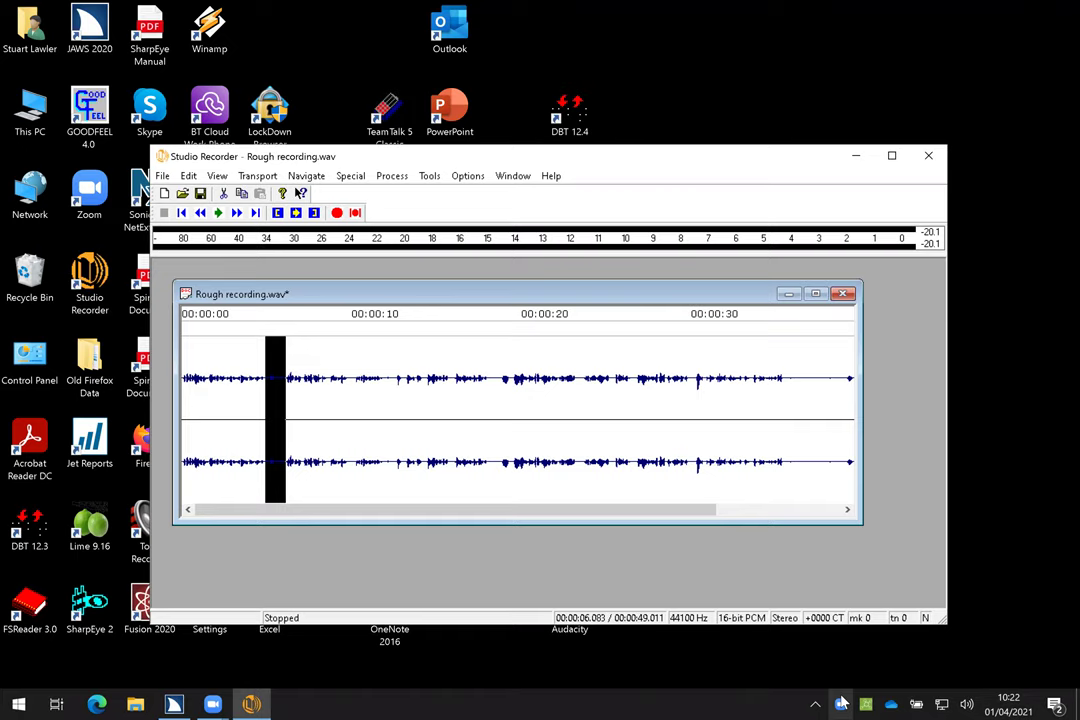
key(alt+t)
key(Down)
key(Up)
key(Up)
key(Up)
key(Up)
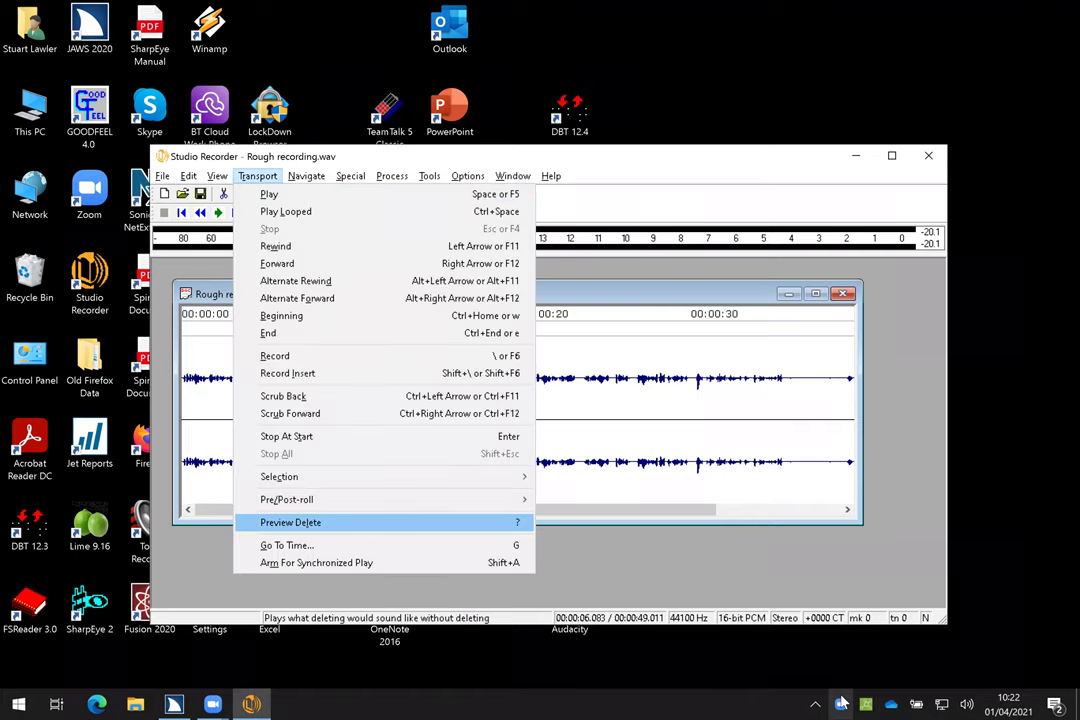
key(Return)
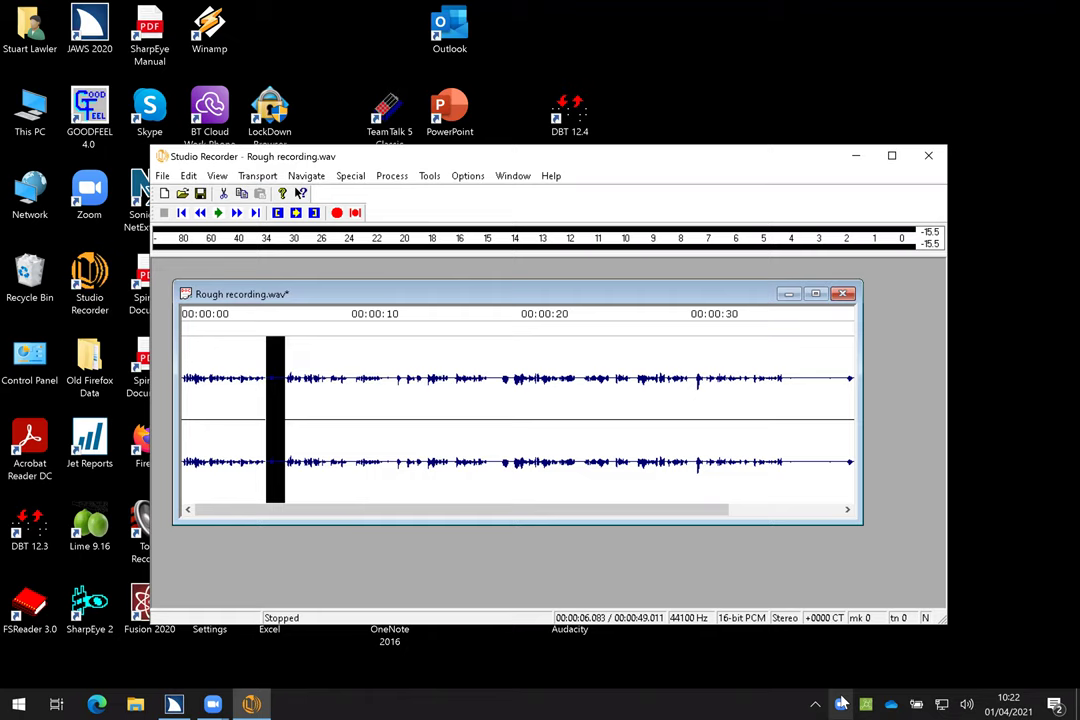
key(Delete)
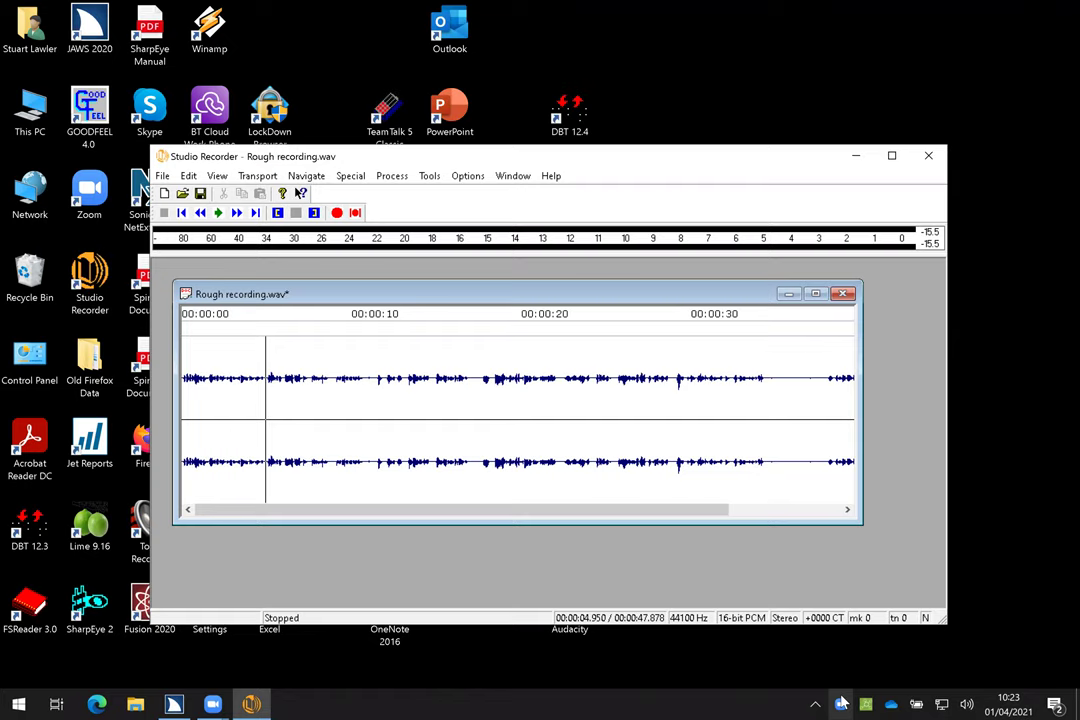
Step: Play the recording onward from the edit point to about 11 seconds, and rewind to hear the next passage again
key(space)
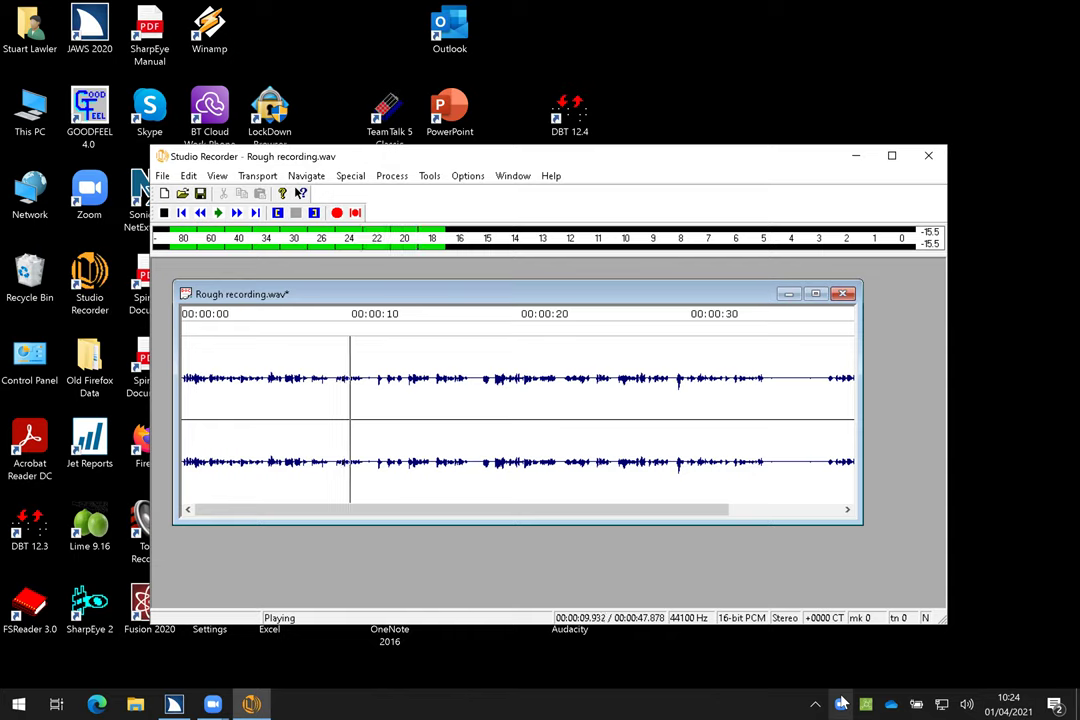
key(space)
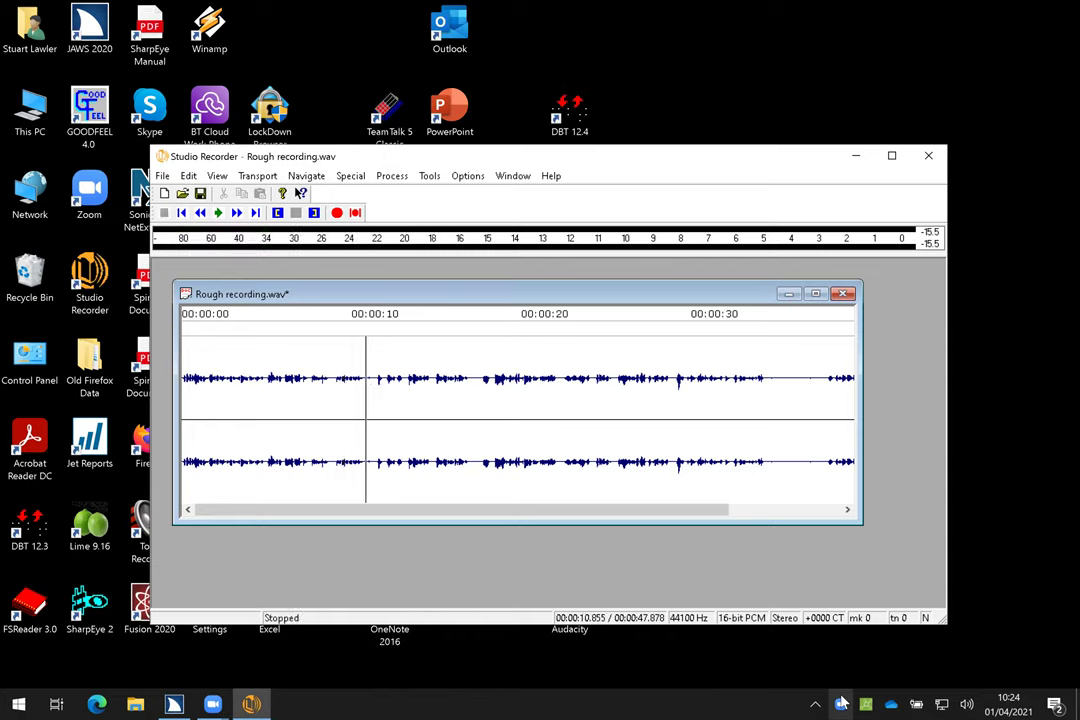
key(space)
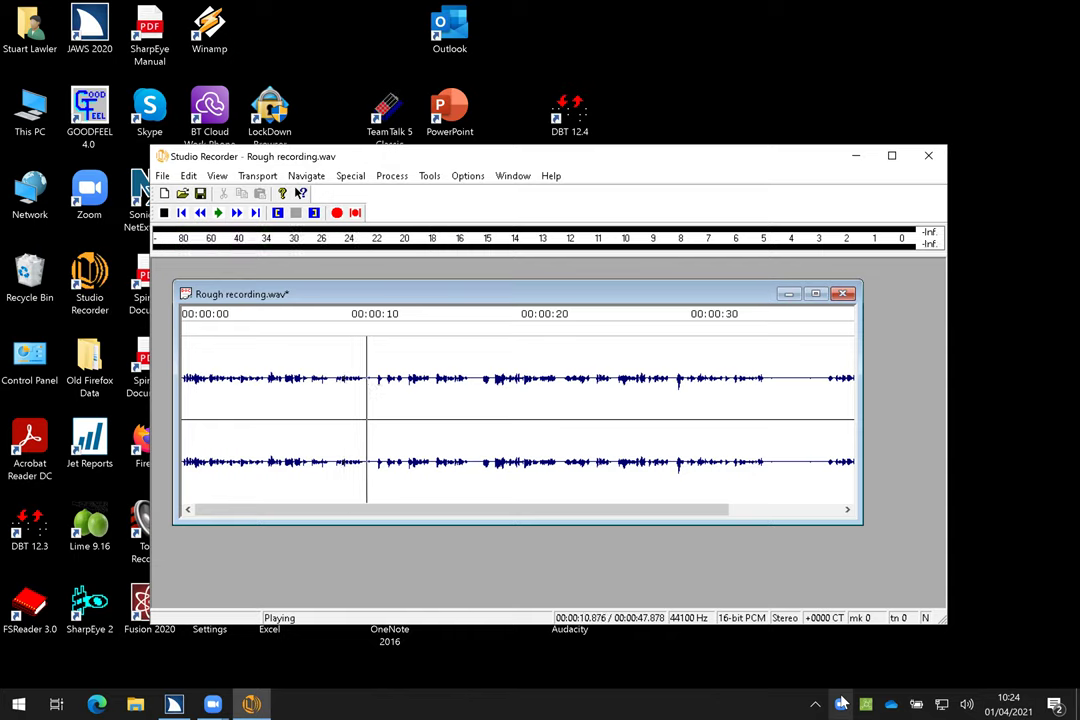
key(Left)
key(Left)
key(Left)
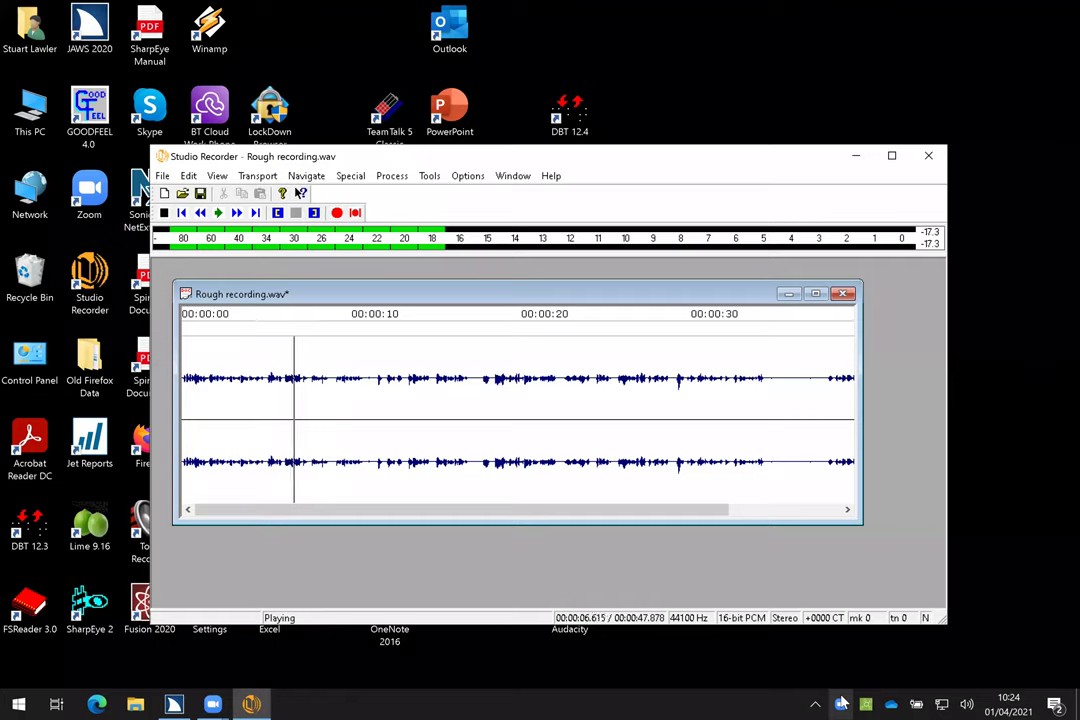
Step: Select the passage from about 7.1 to 9.1 seconds, checking its start and end points by playback
key(space)
key(space)
key(space)
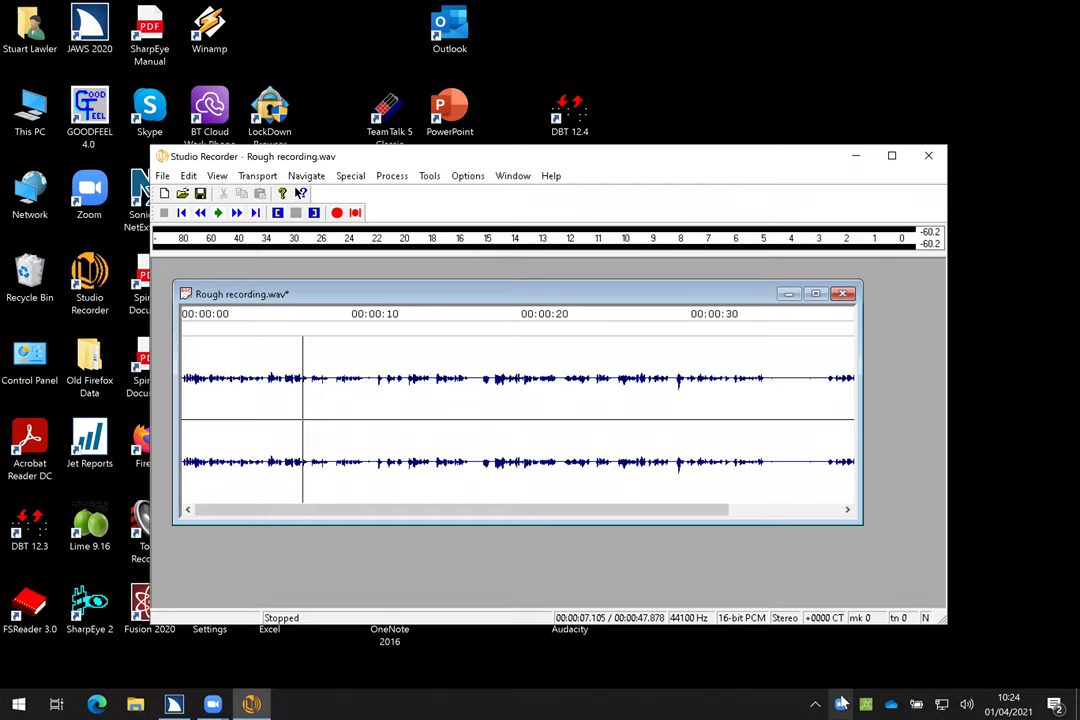
key(ctrl+shift+End)
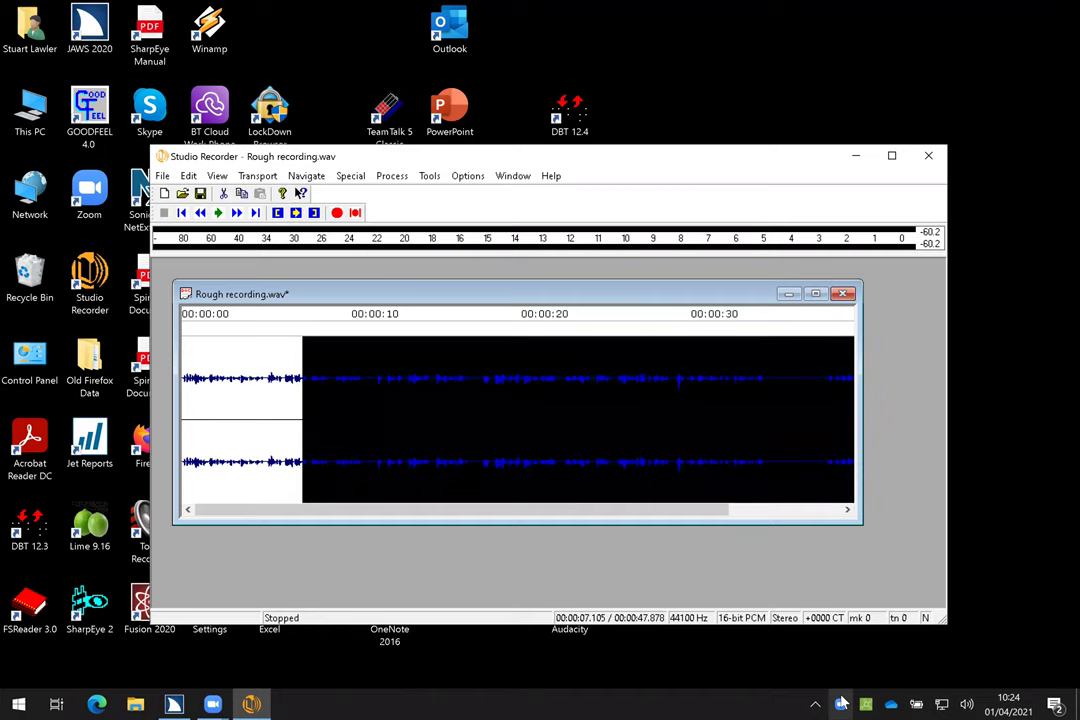
key(space)
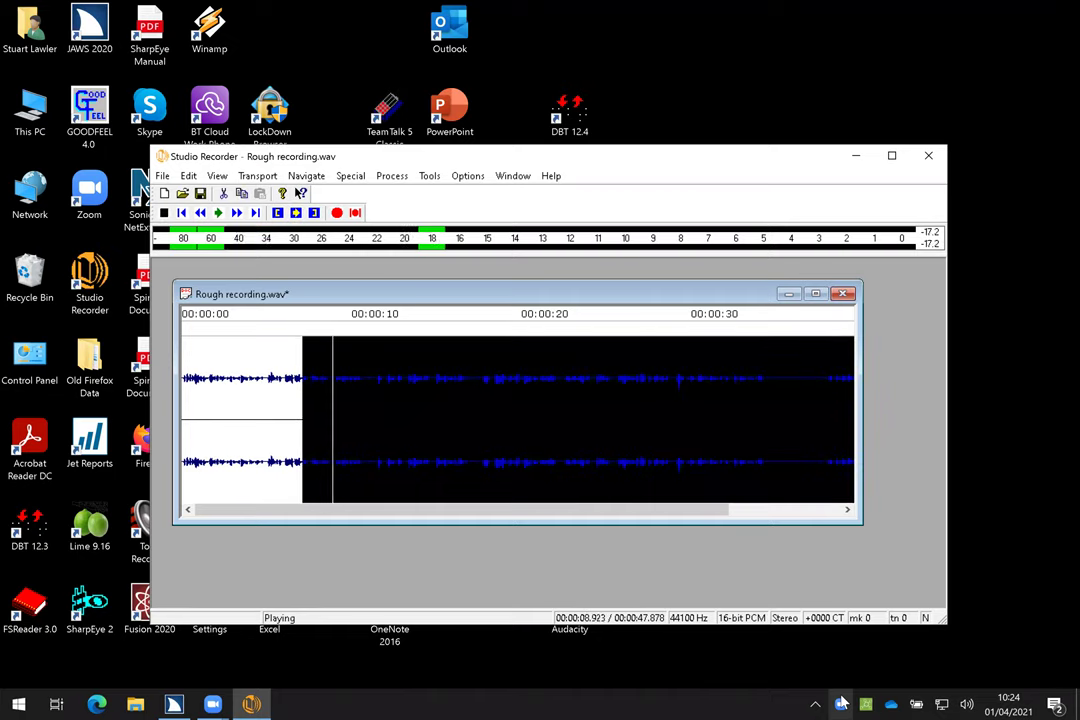
key(space)
key(space)
key(space)
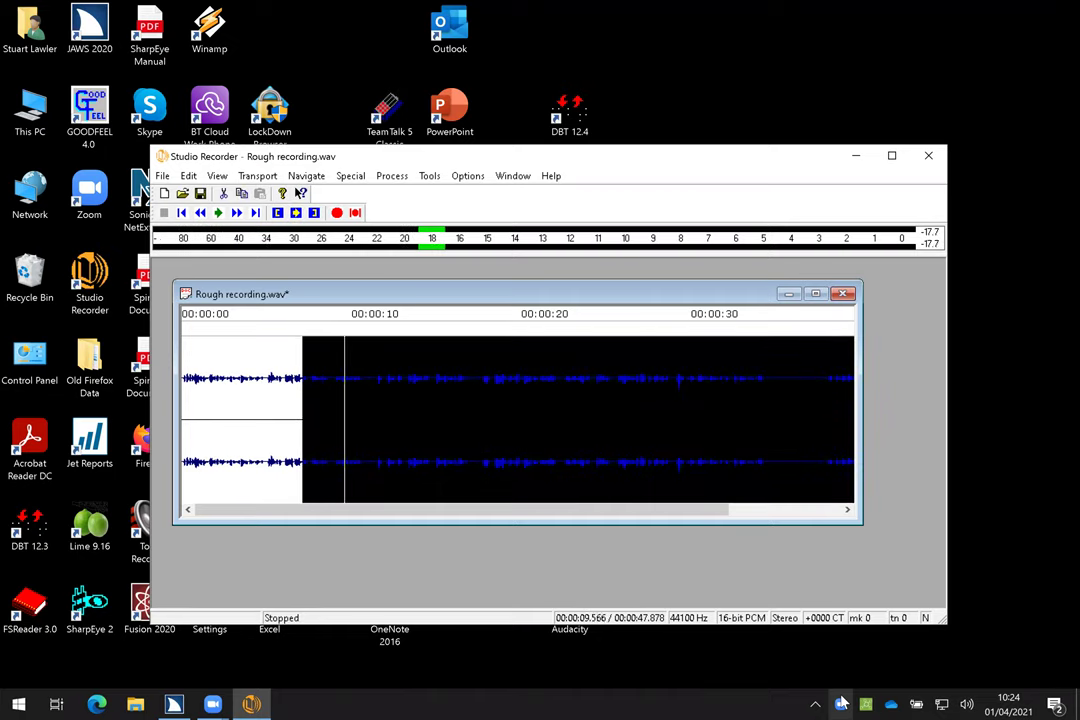
key(space)
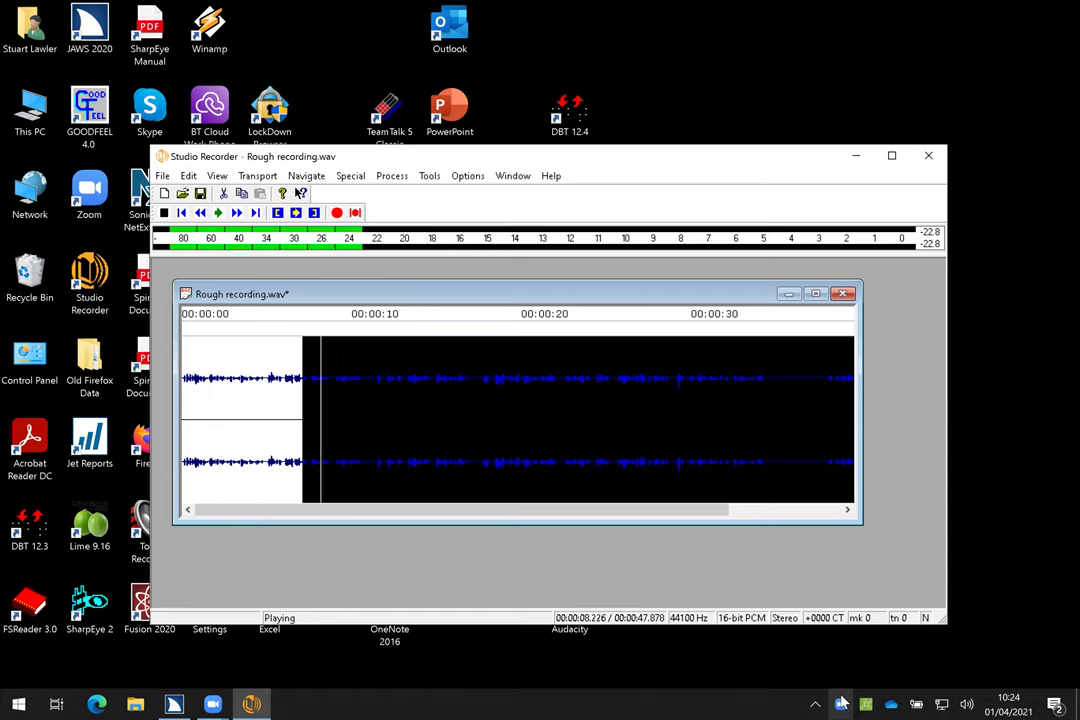
key(space)
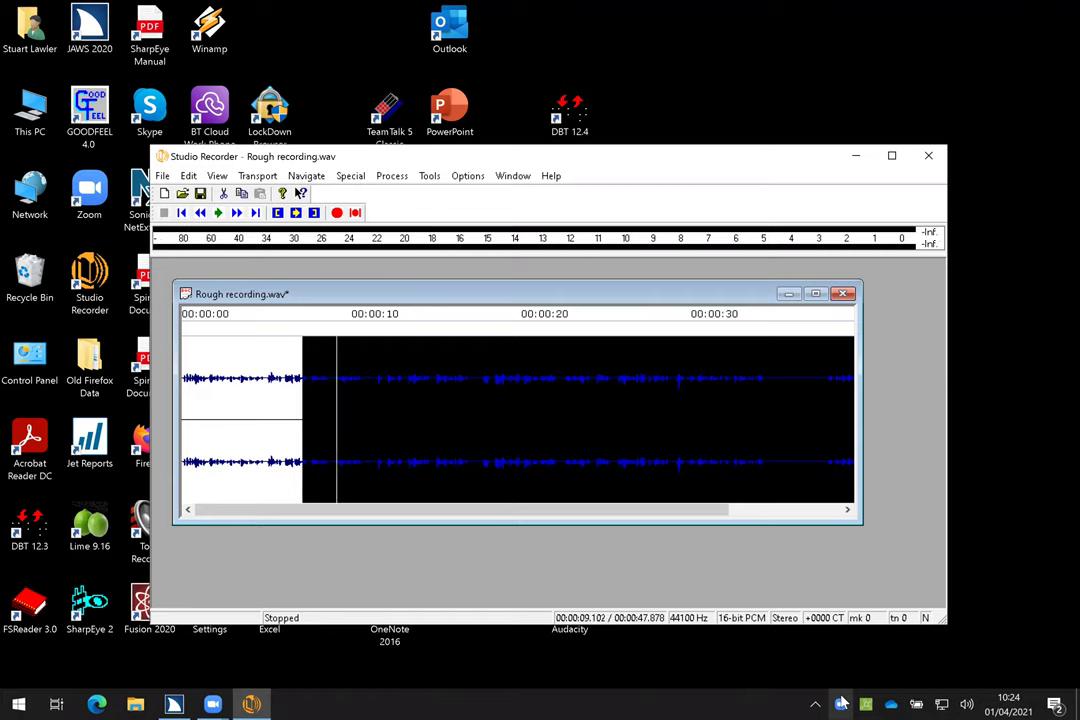
key(space)
key(space)
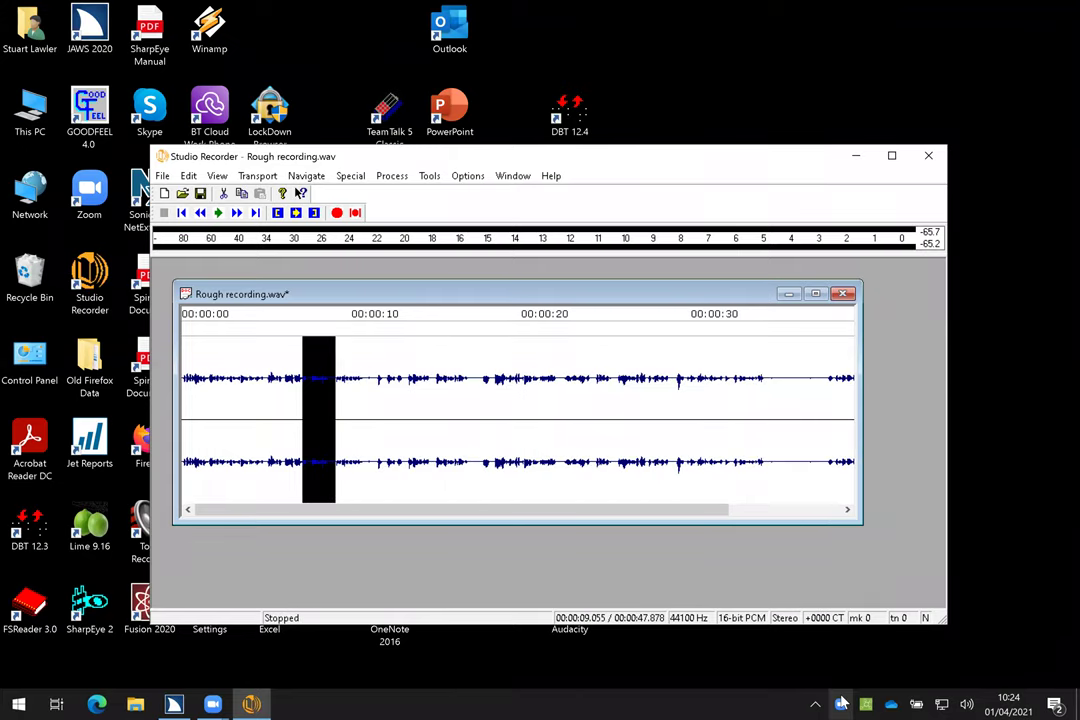
key(space)
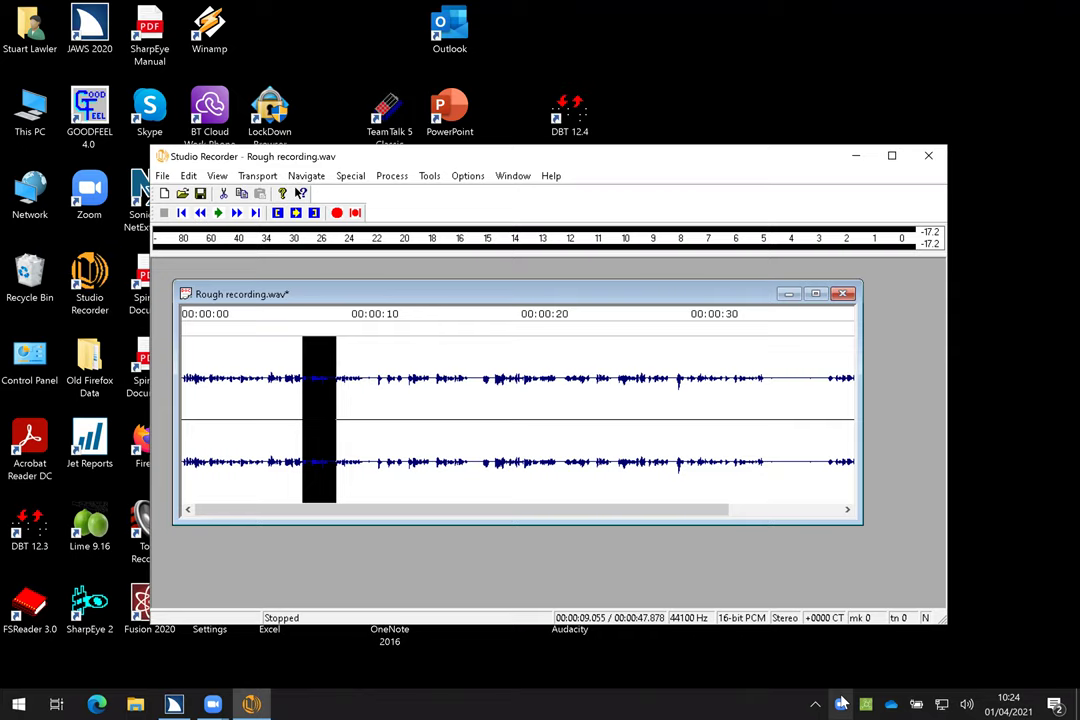
Step: Delete the selected passage after previewing its removal, and play the audio across the edit
key(alt+t)
key(Down)
key(Up)
key(Up)
key(Up)
key(Up)
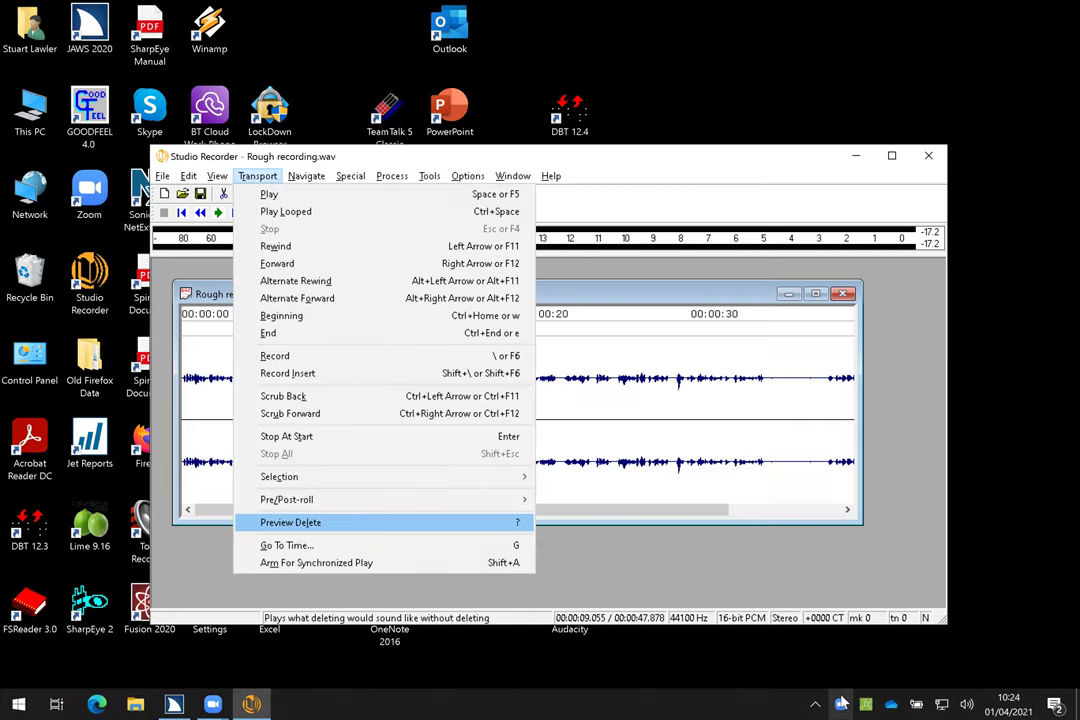
key(Return)
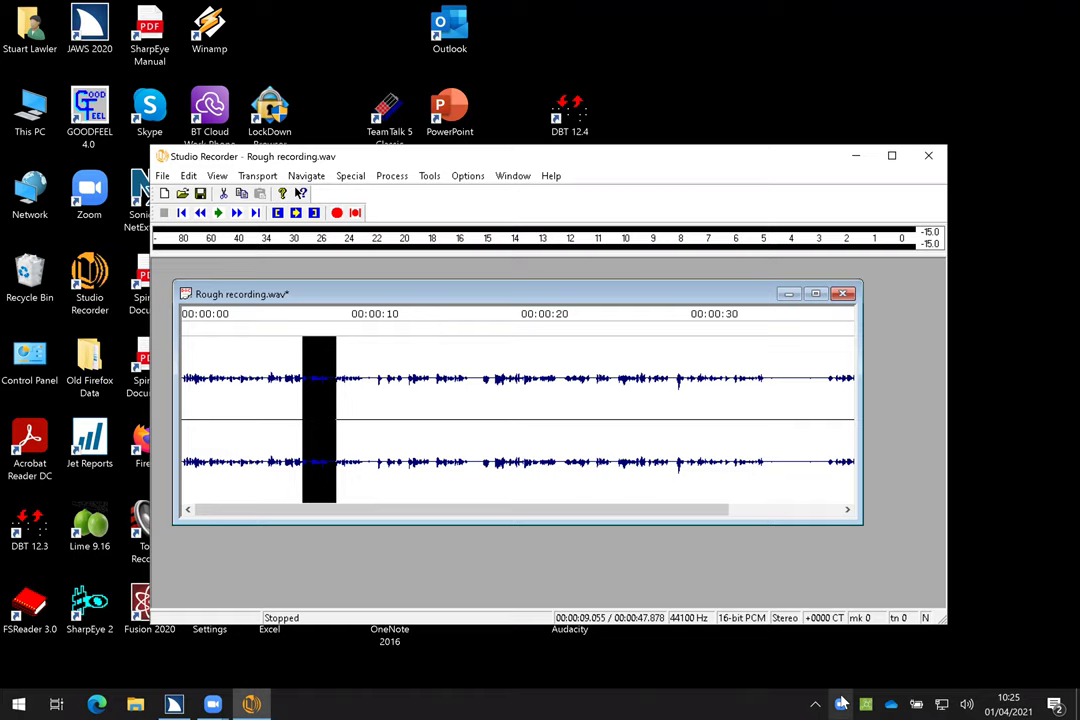
key(Delete)
key(space)
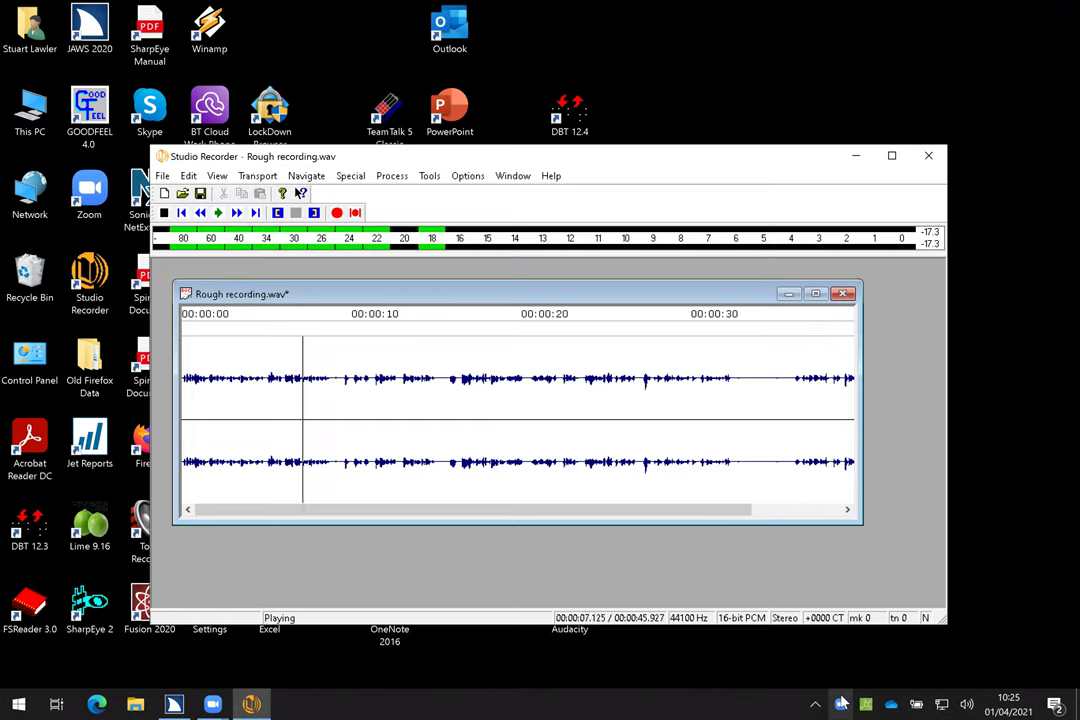
key(space)
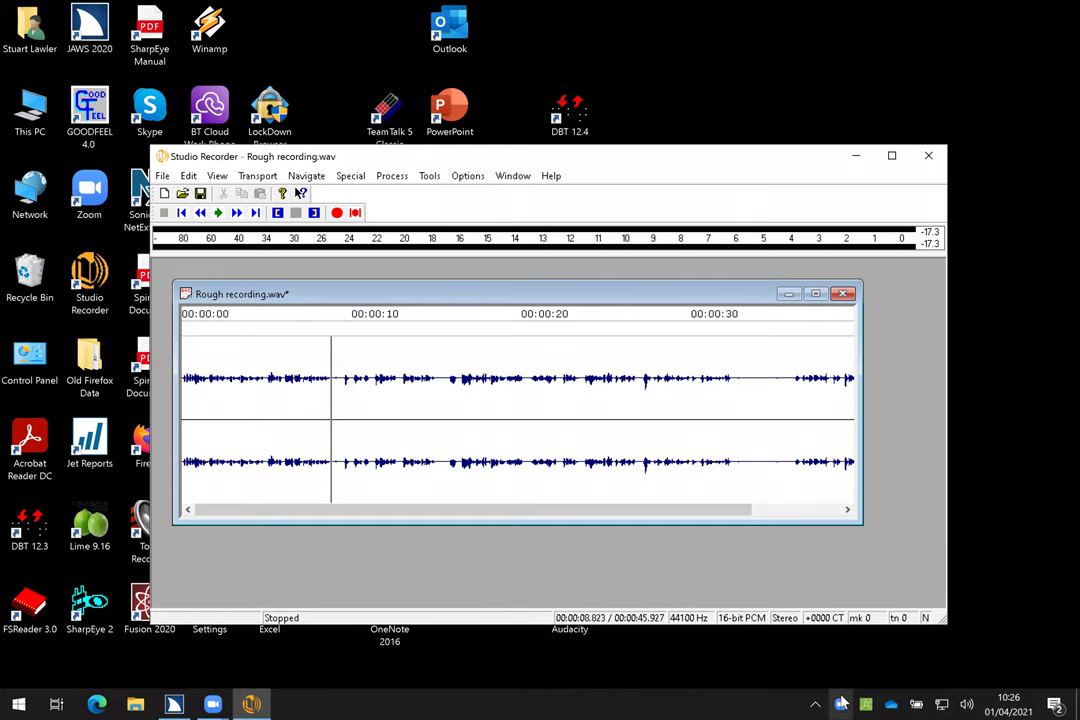
Step: Close Rough recording.wav without saving the changes
key(ctrl+F4)
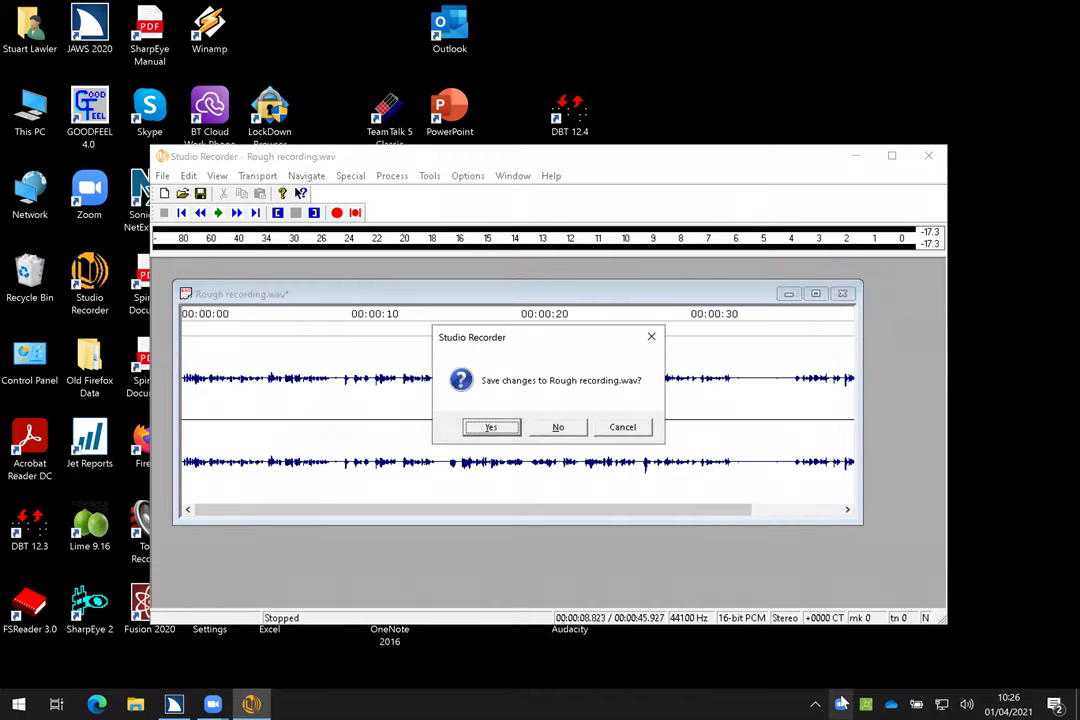
key(Tab)
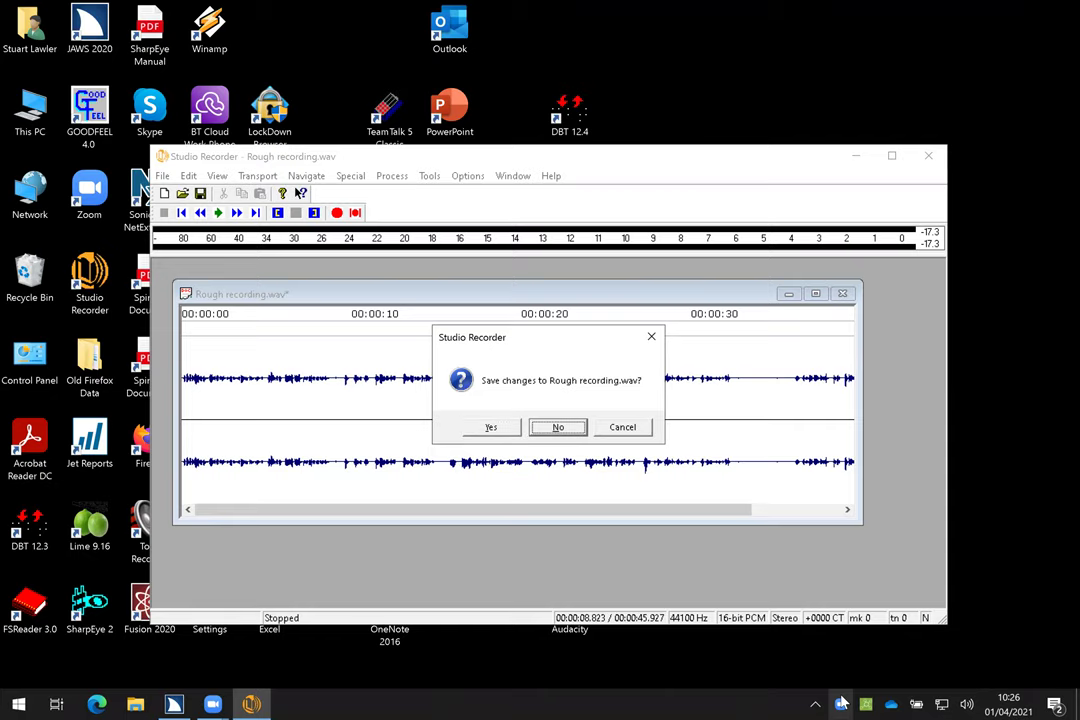
key(Return)
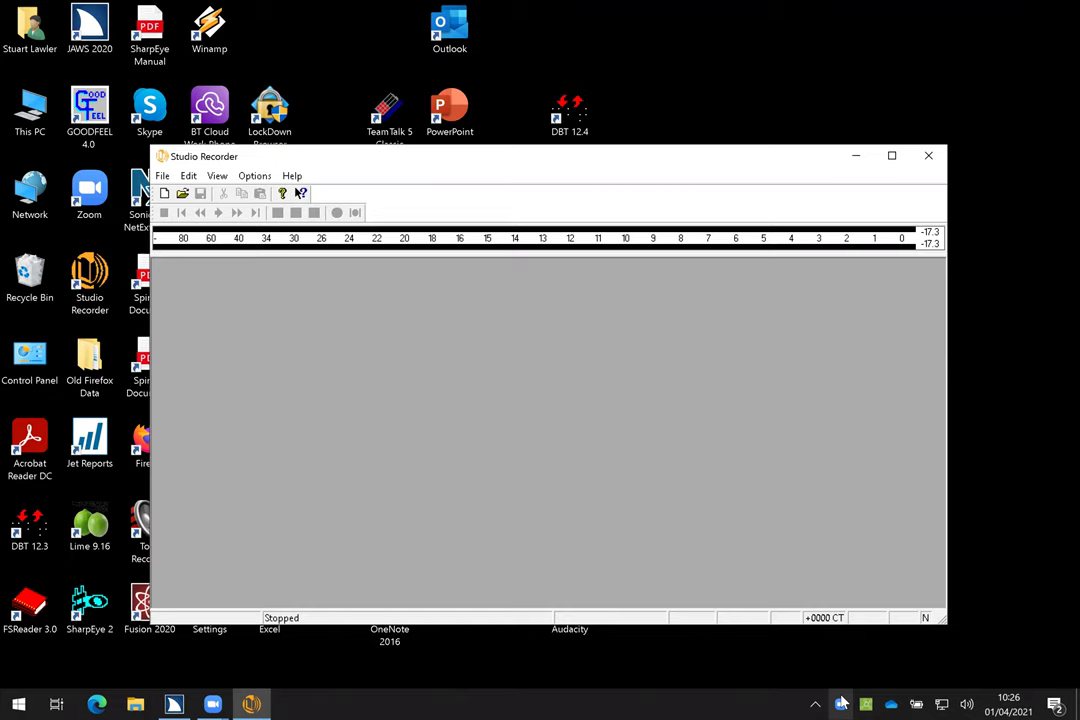
Step: Open the first WAV file in the SR files folder
click(842, 704)
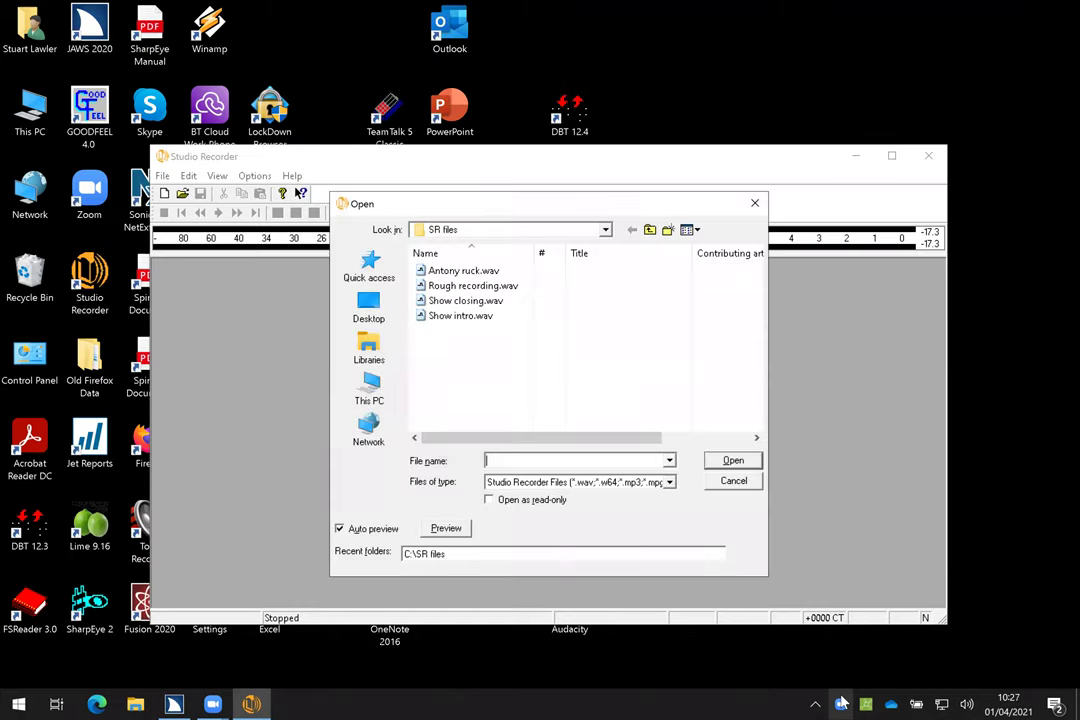
key(shift+Tab)
key(space)
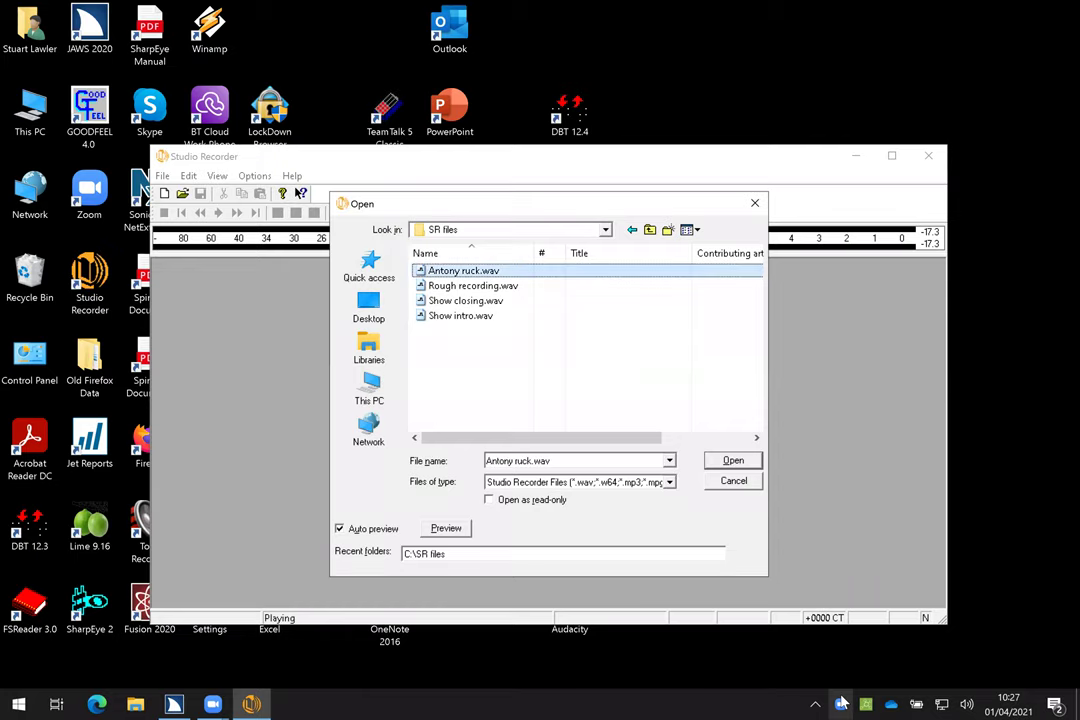
key(Return)
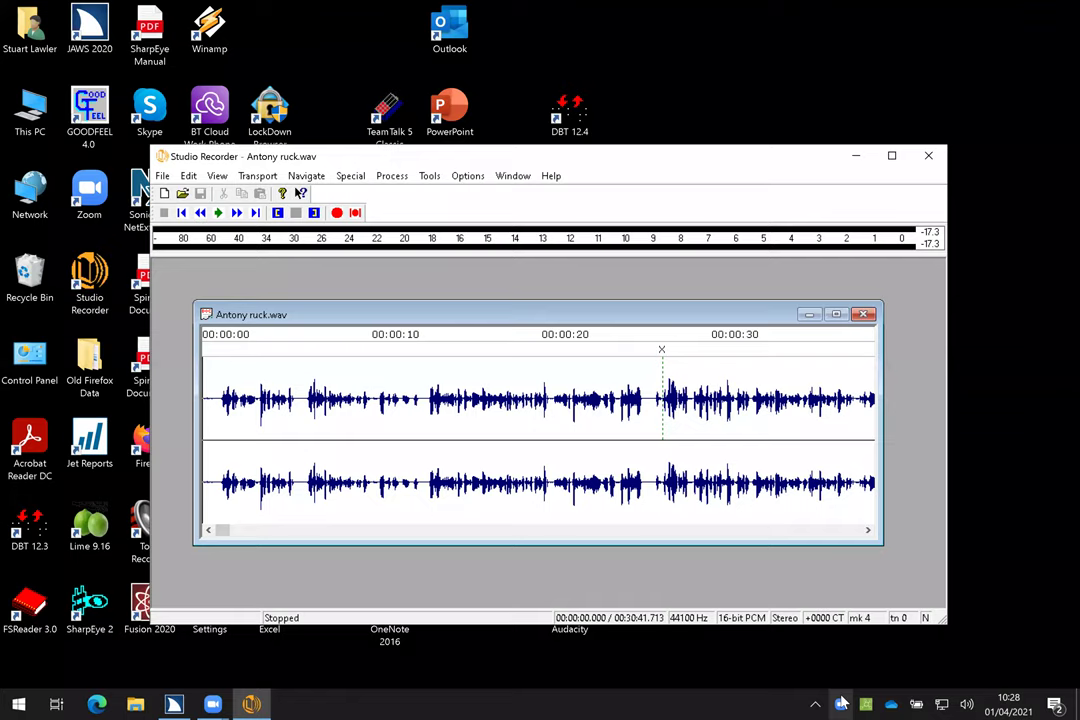
Step: Play the opening 24 seconds or so of the recording, and return to its beginning
key(space)
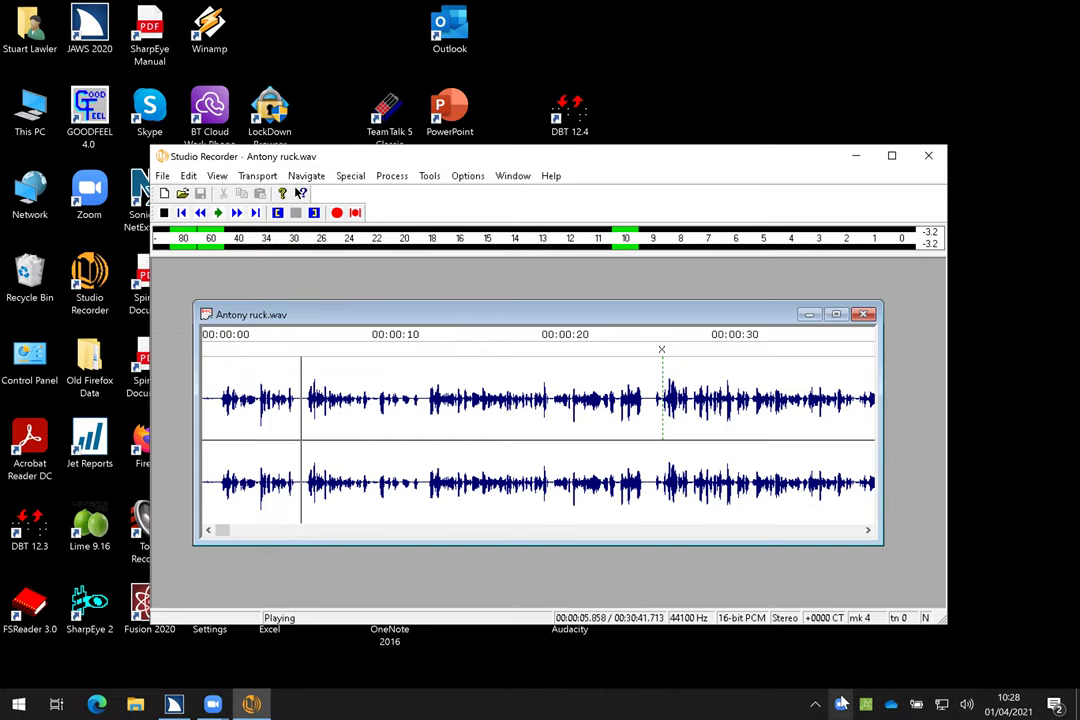
key(space)
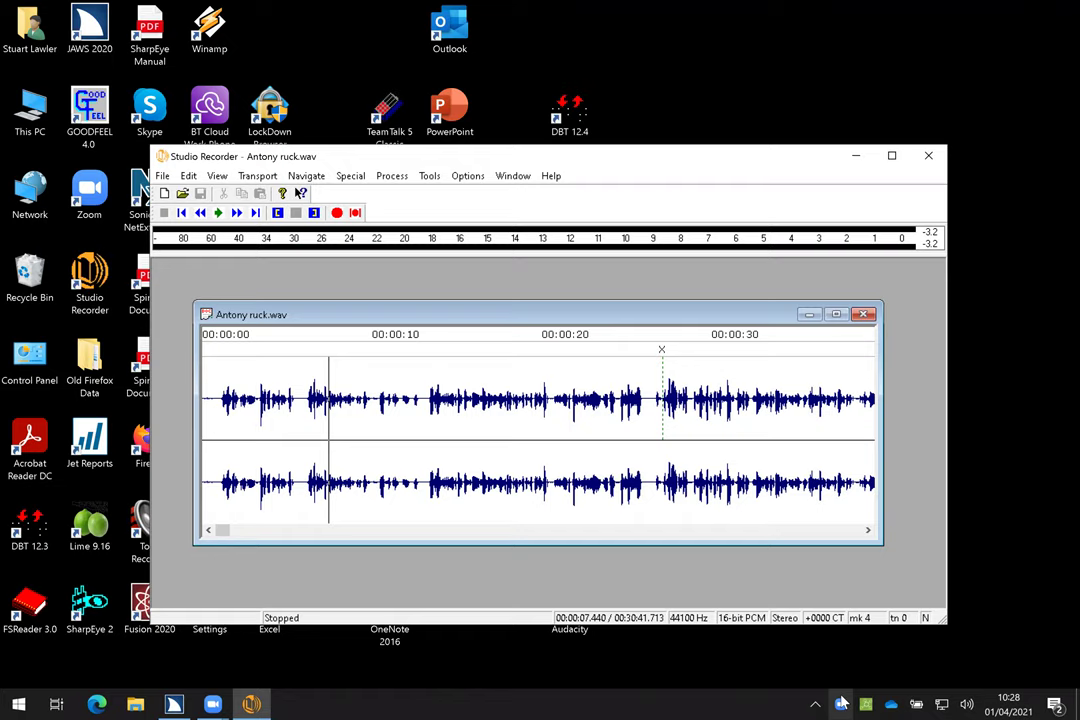
key(space)
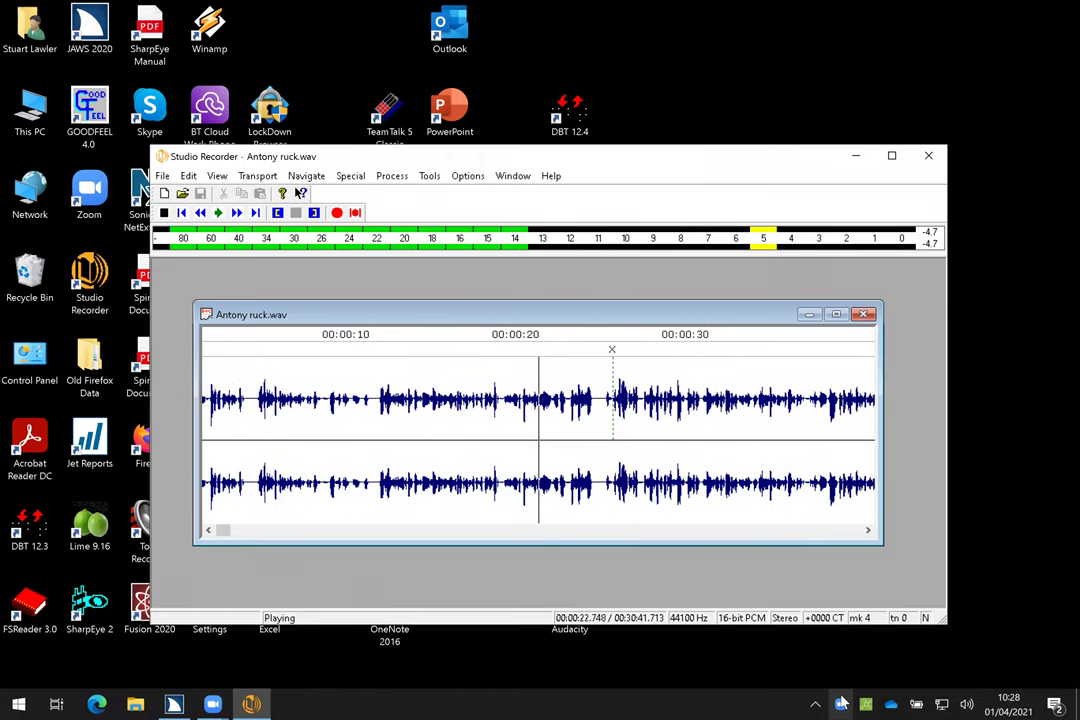
key(space)
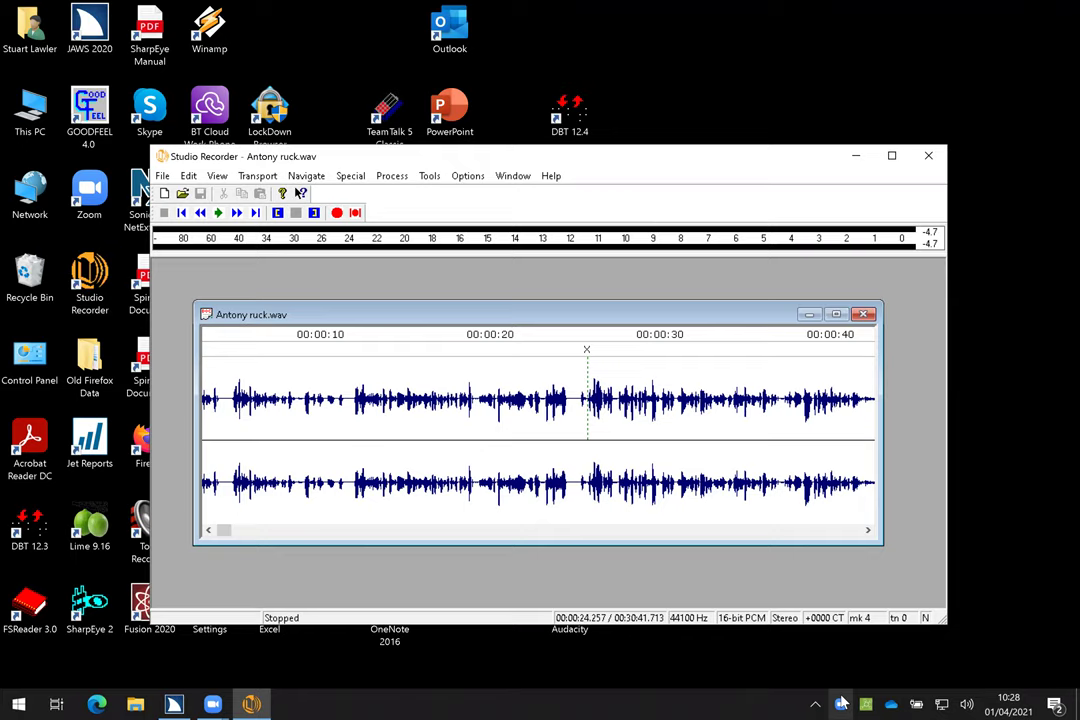
key(Home)
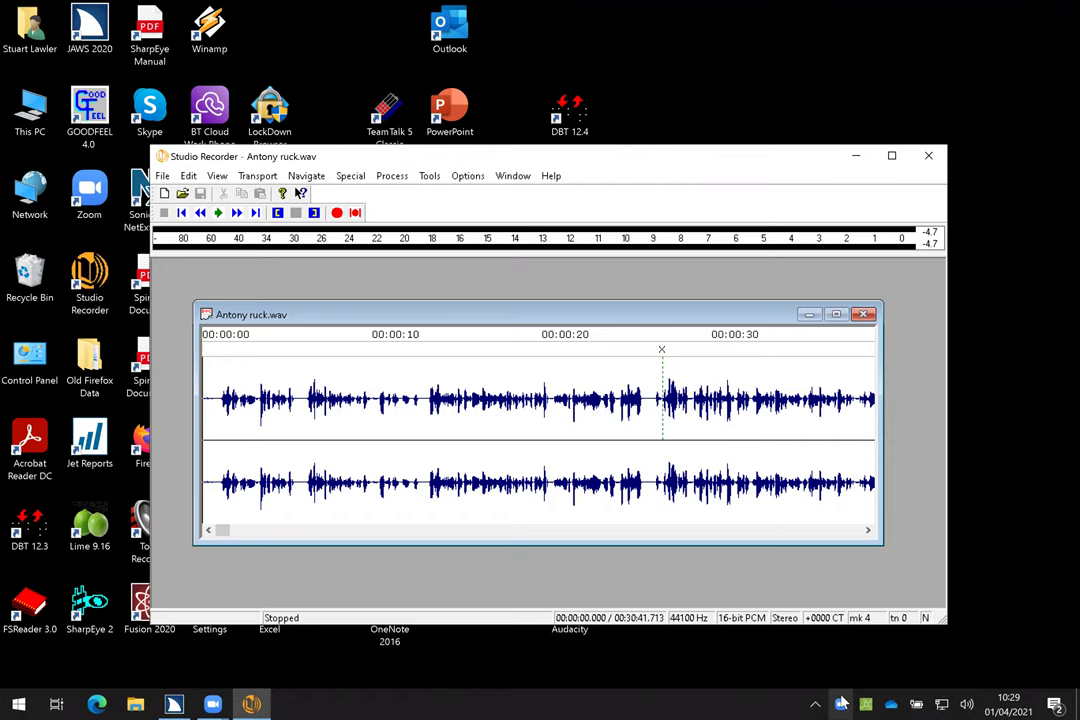
Step: Jump to the "Delete from here to start" marker, play the audio after it, and move to the "Um for delete" marker
key(ctrl+shift+Home)
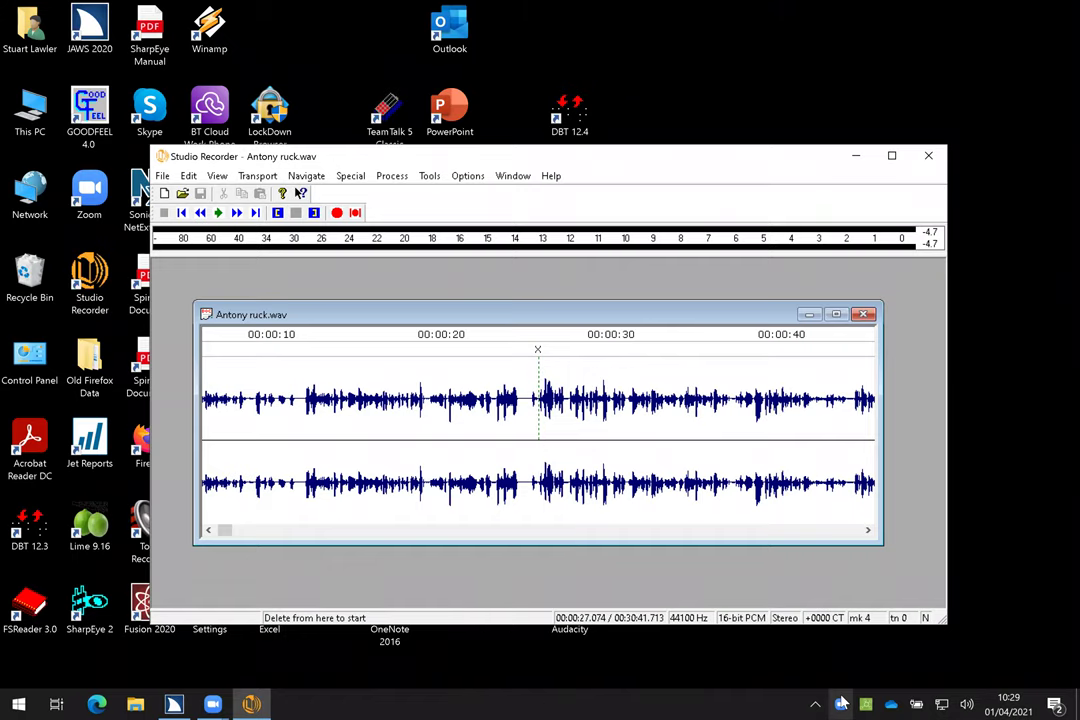
key(ctrl+Home)
key(space)
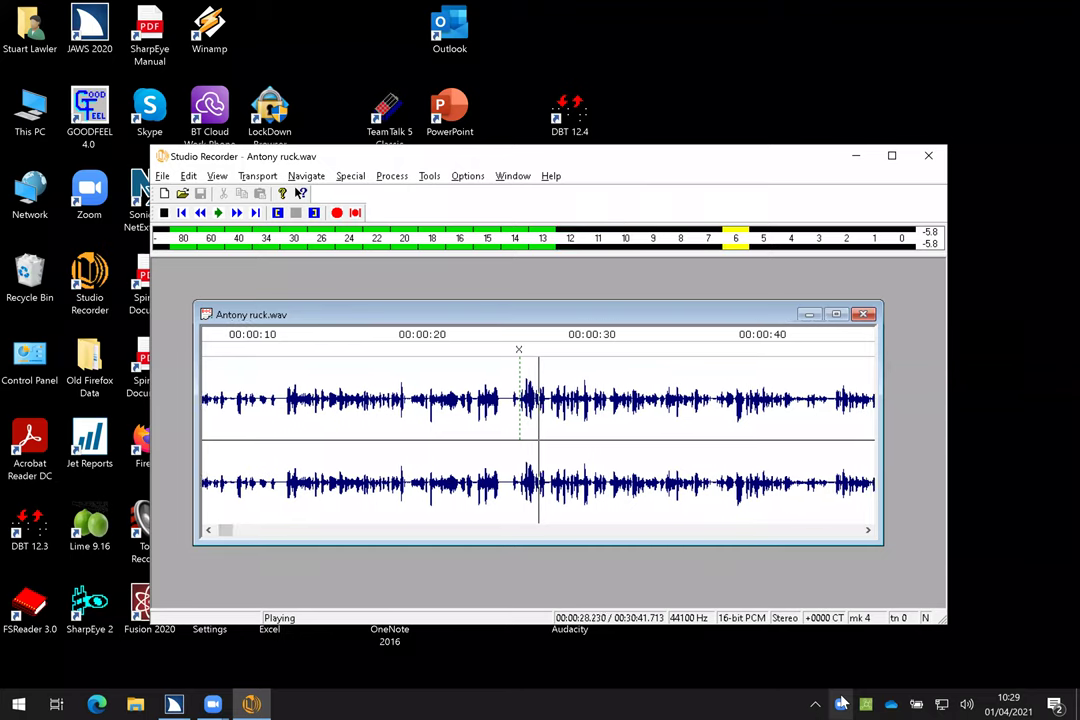
key(space)
key(space)
key(space)
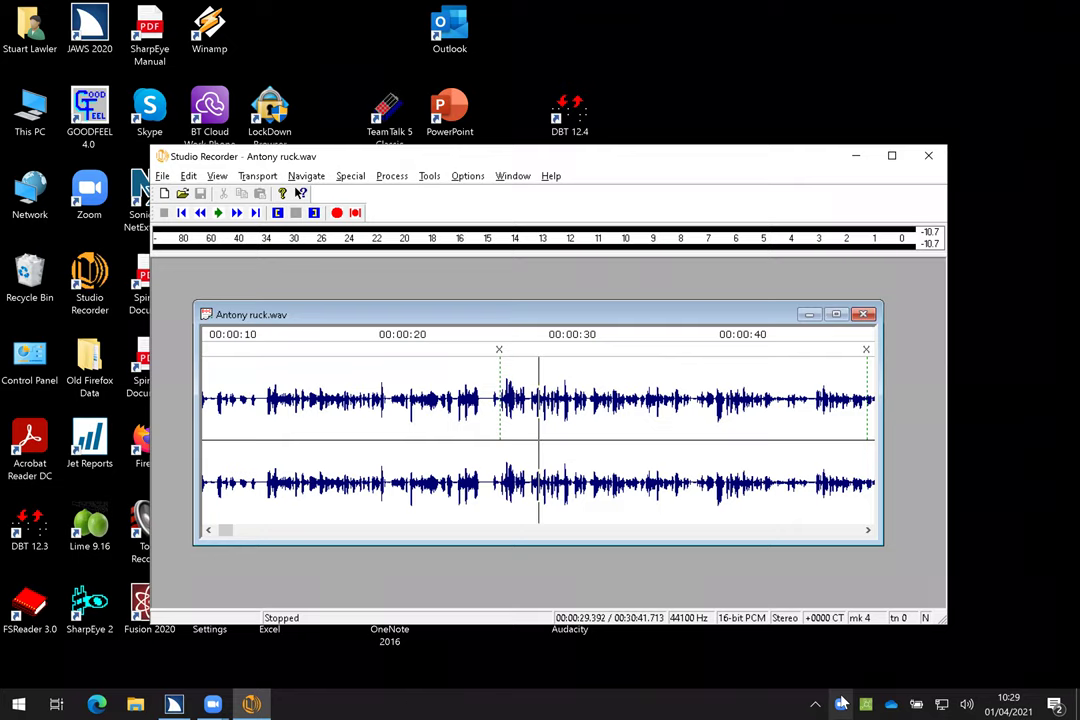
key(Left)
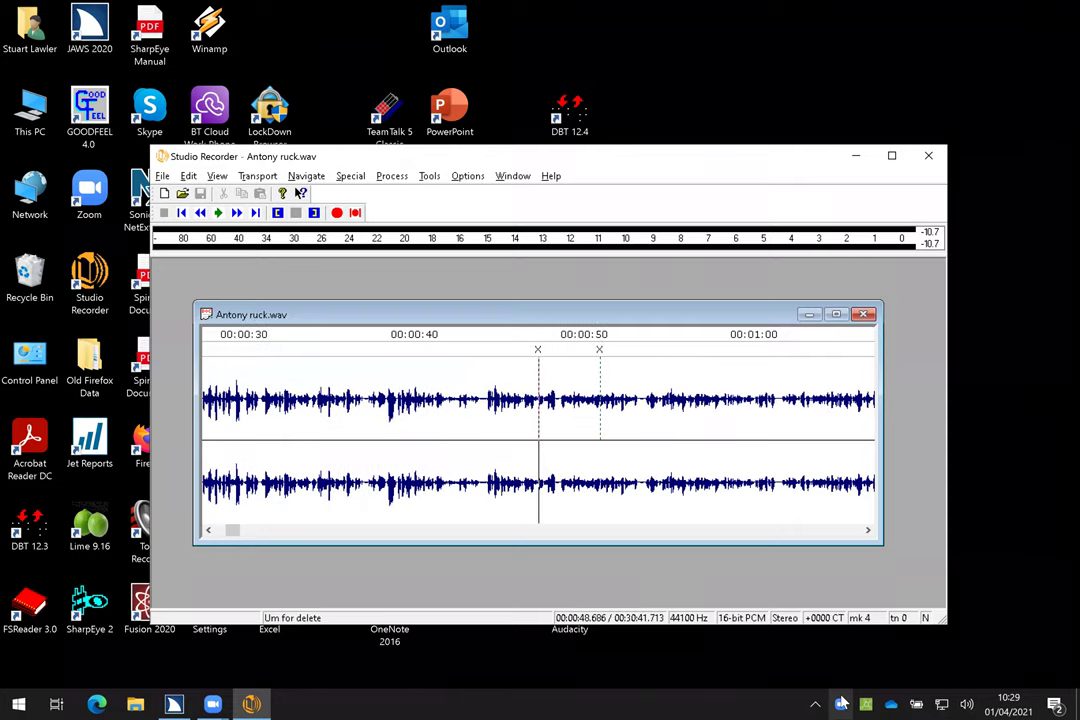
Step: Return to the "Delete from here to start" marker and play the audio just after it
key(space)
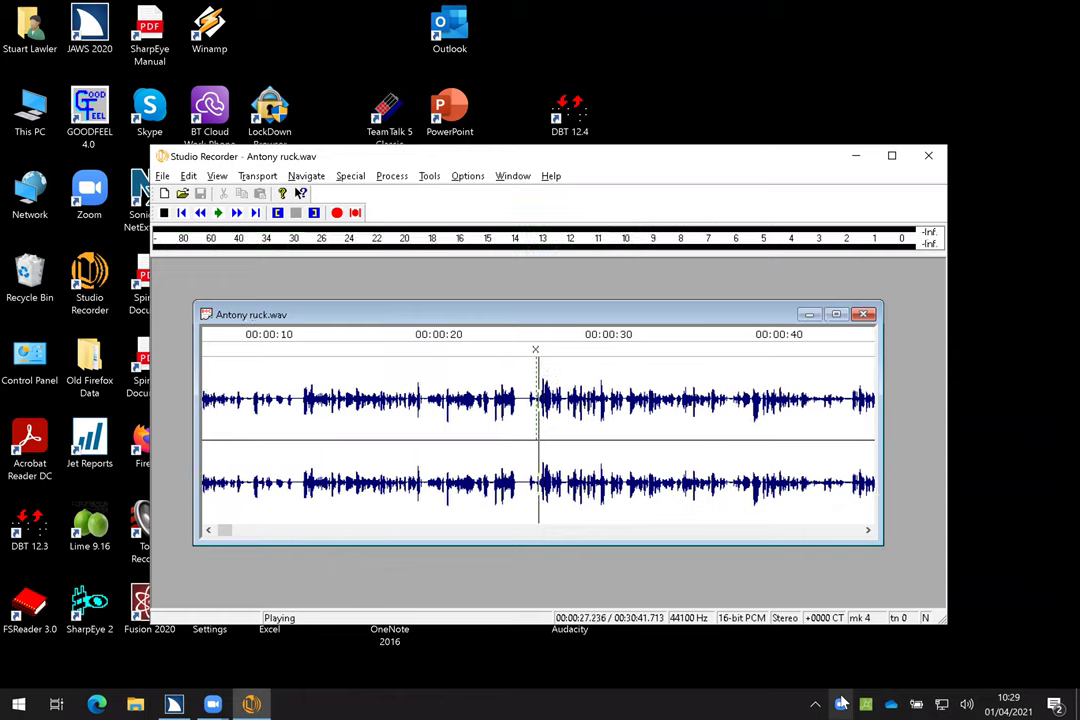
key(space)
key(Left)
key(space)
key(space)
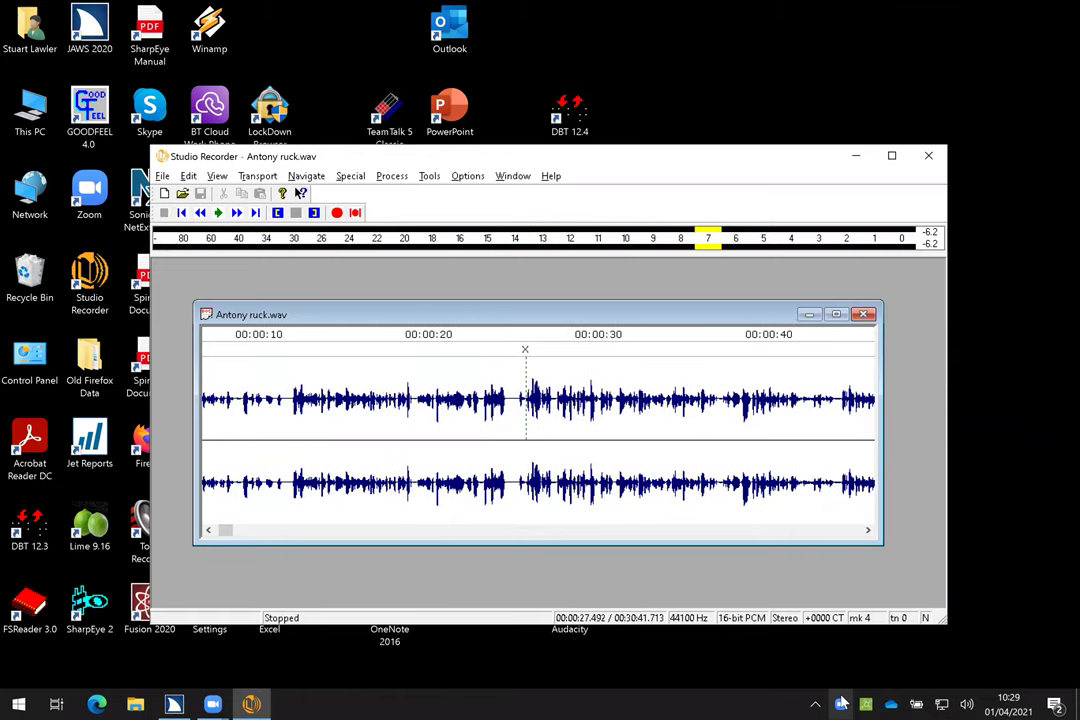
Step: Delete everything from the "Delete from here to start" marker back to the start of the recording
key(Left)
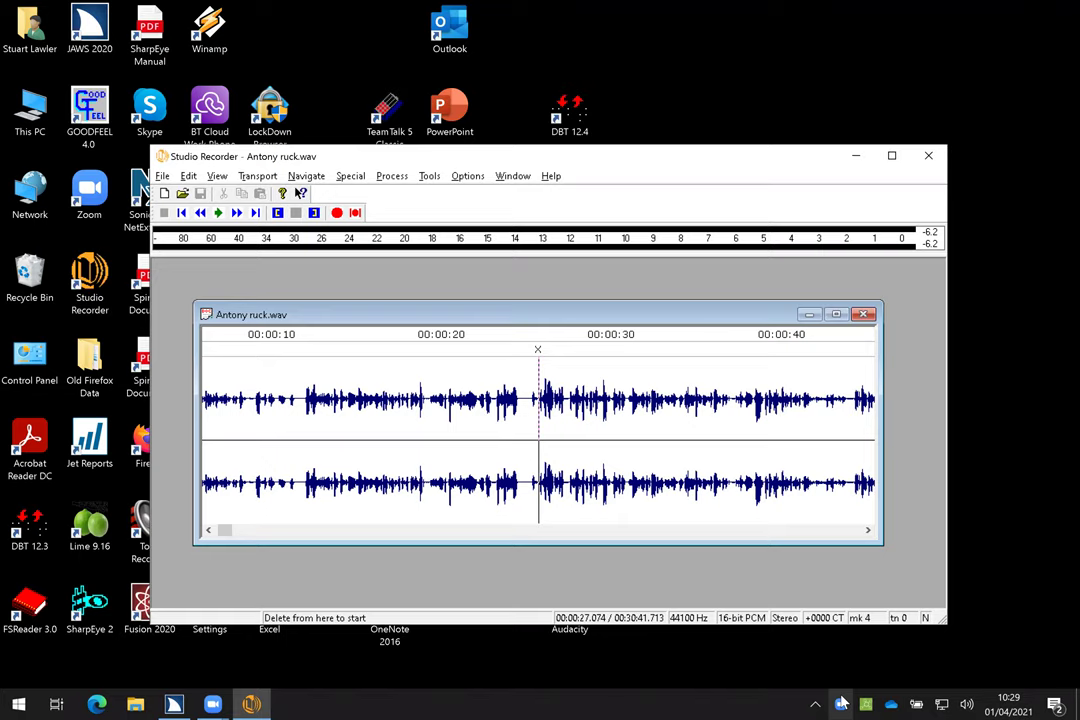
key(shift+Home)
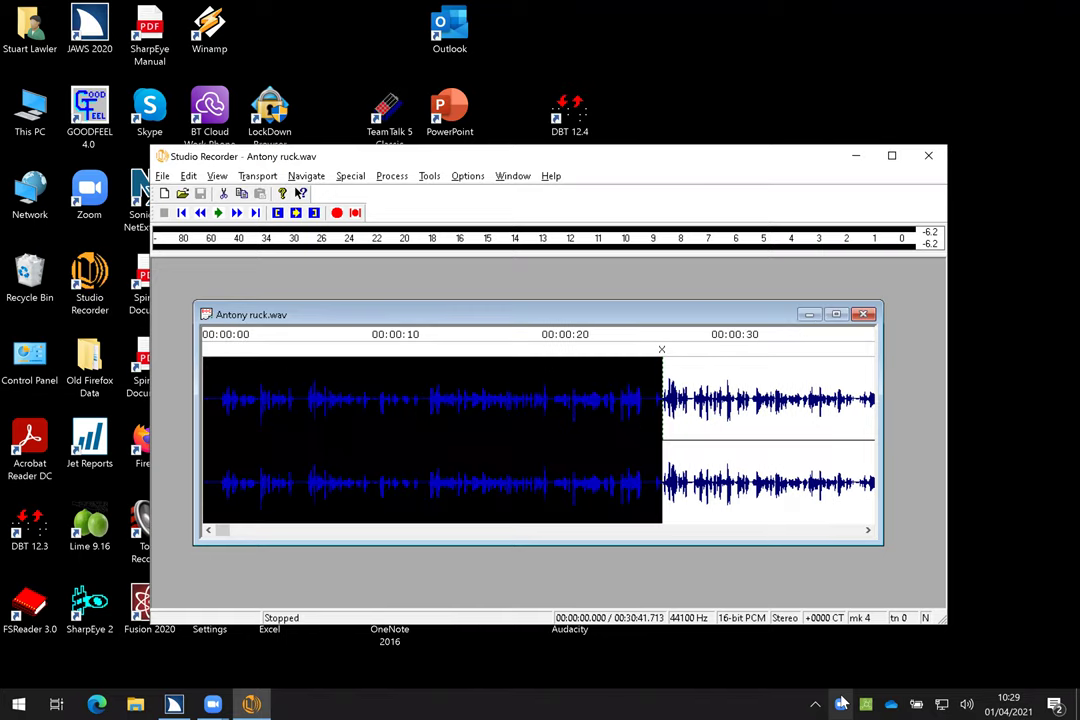
key(Delete)
Step: Play the opening seconds of the trimmed recording from its beginning
key(space)
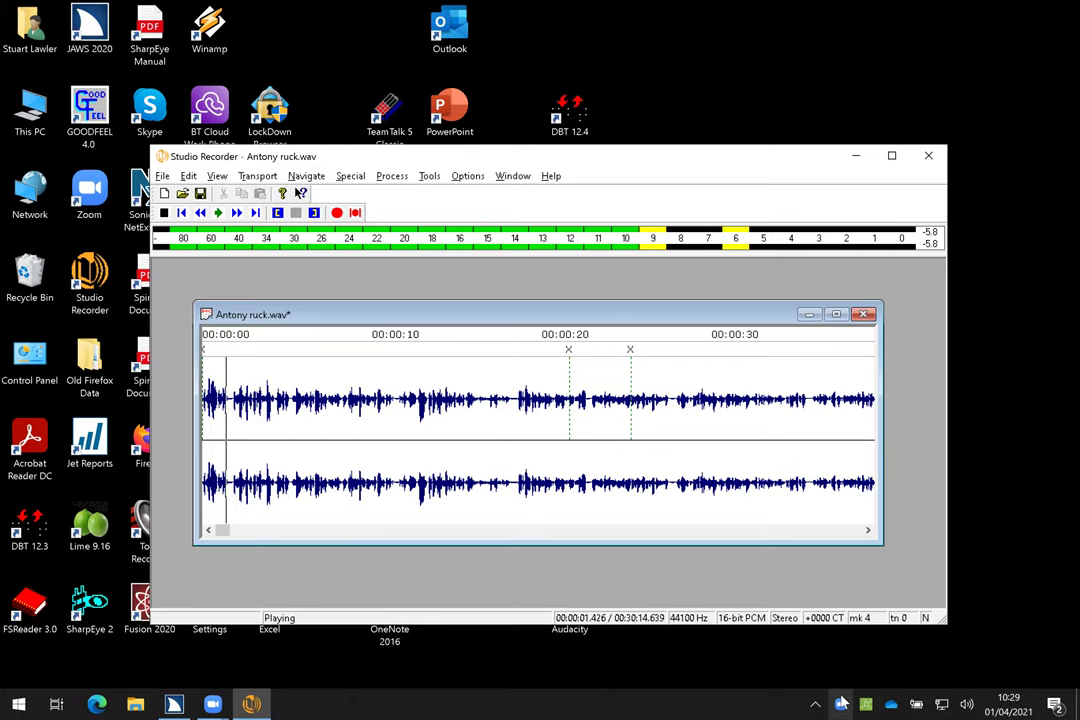
key(space)
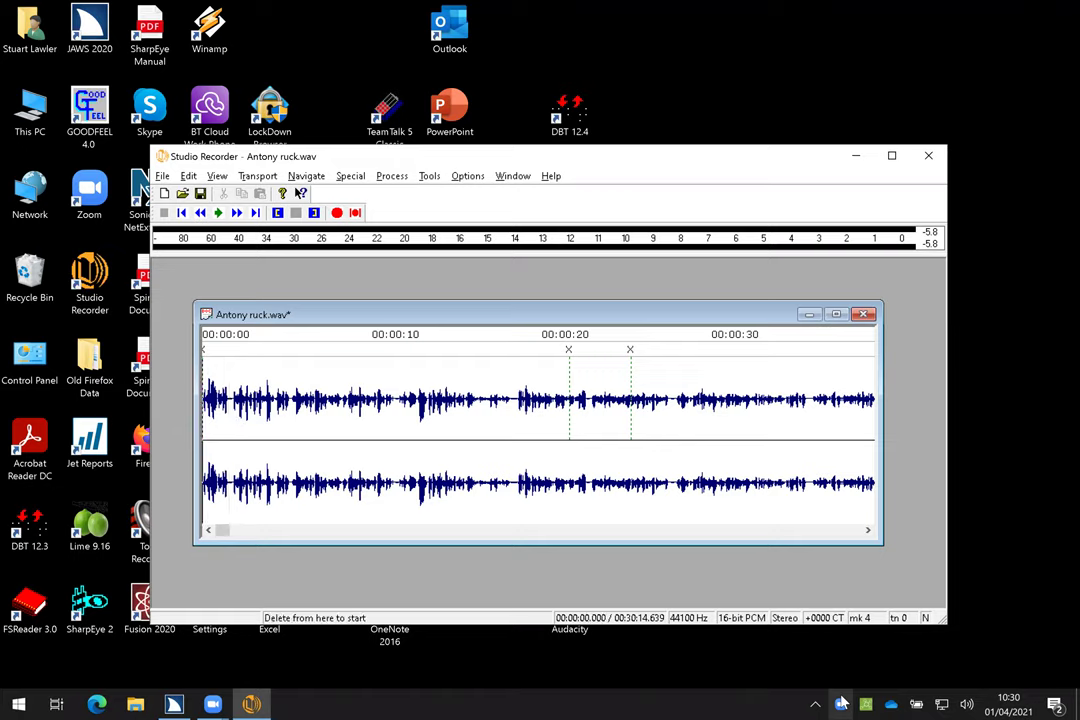
key(space)
key(space)
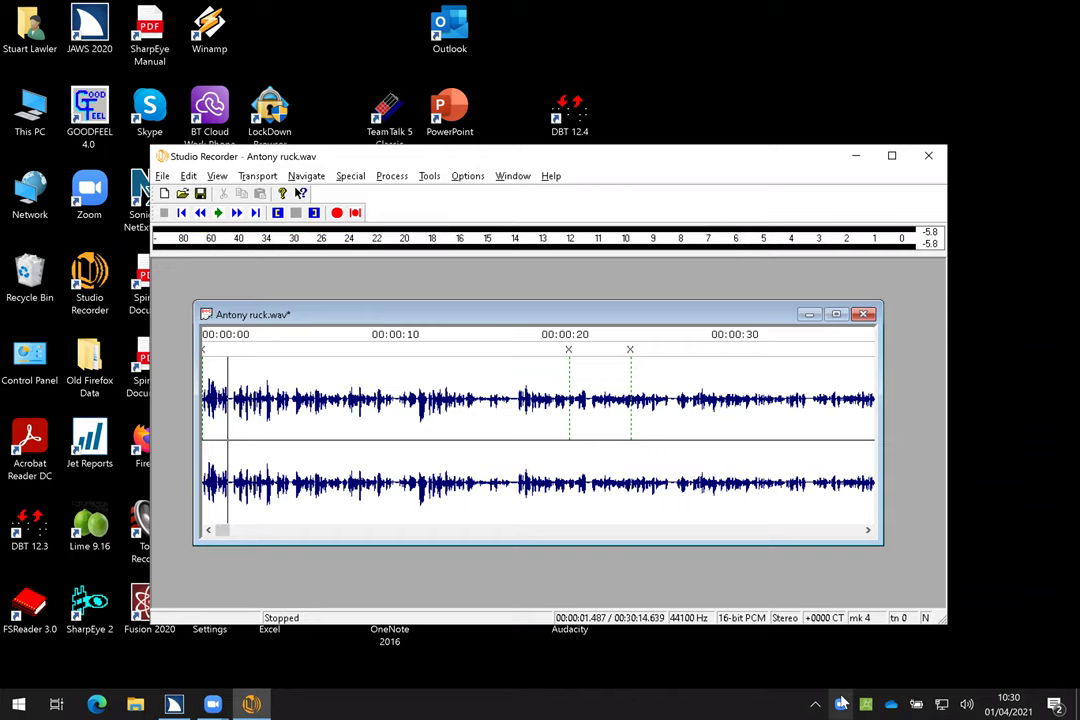
key(space)
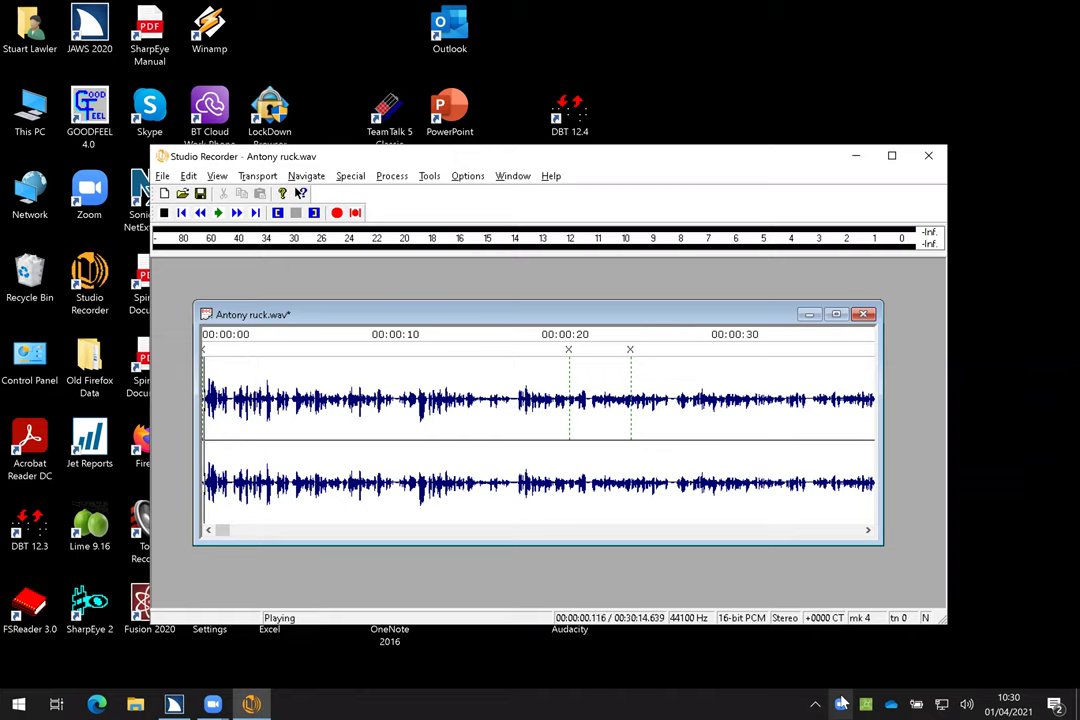
Step: Jump to the "Um for delete" marker and play the passage just after it
key(ctrl+Right)
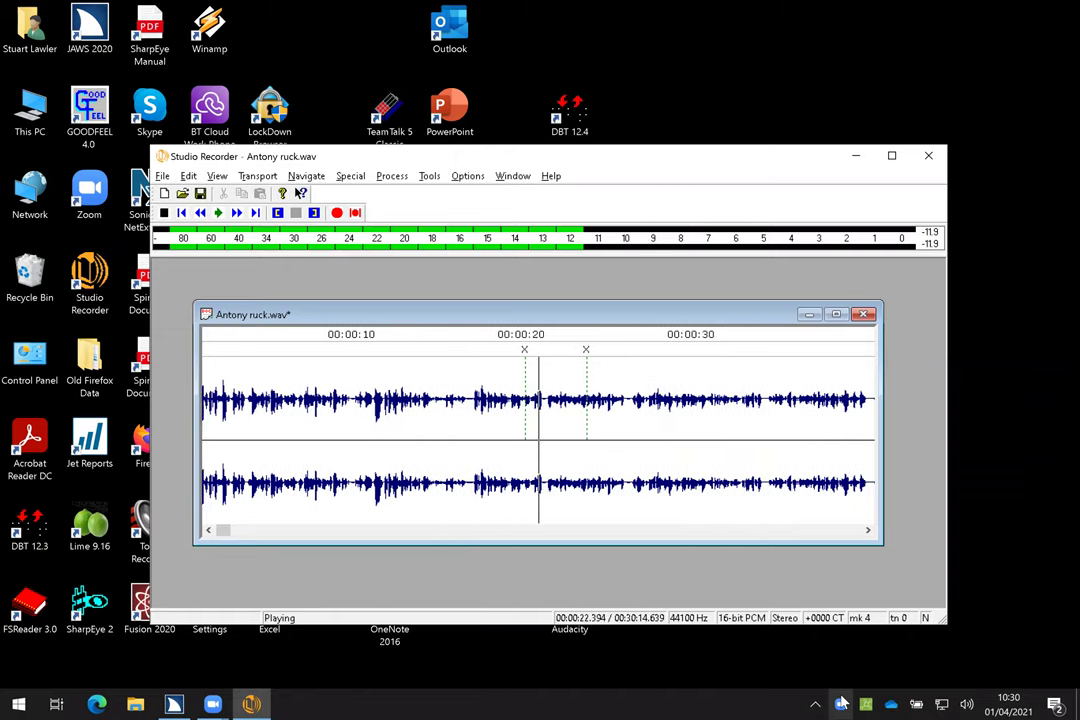
key(space)
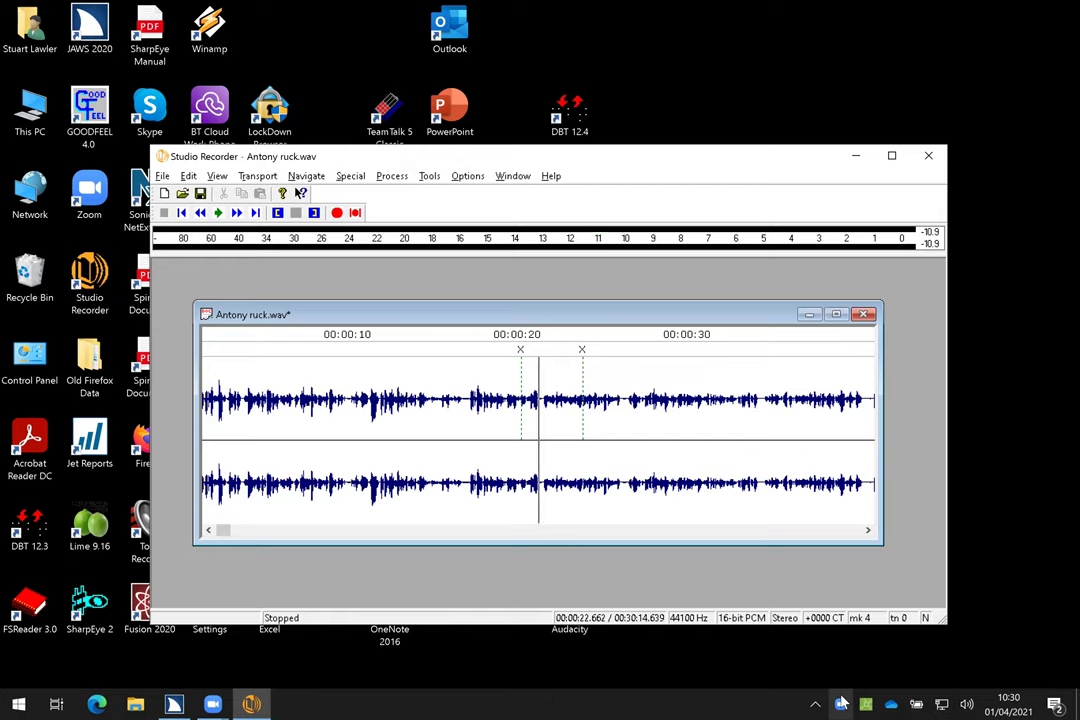
key(space)
key(Left)
key(Left)
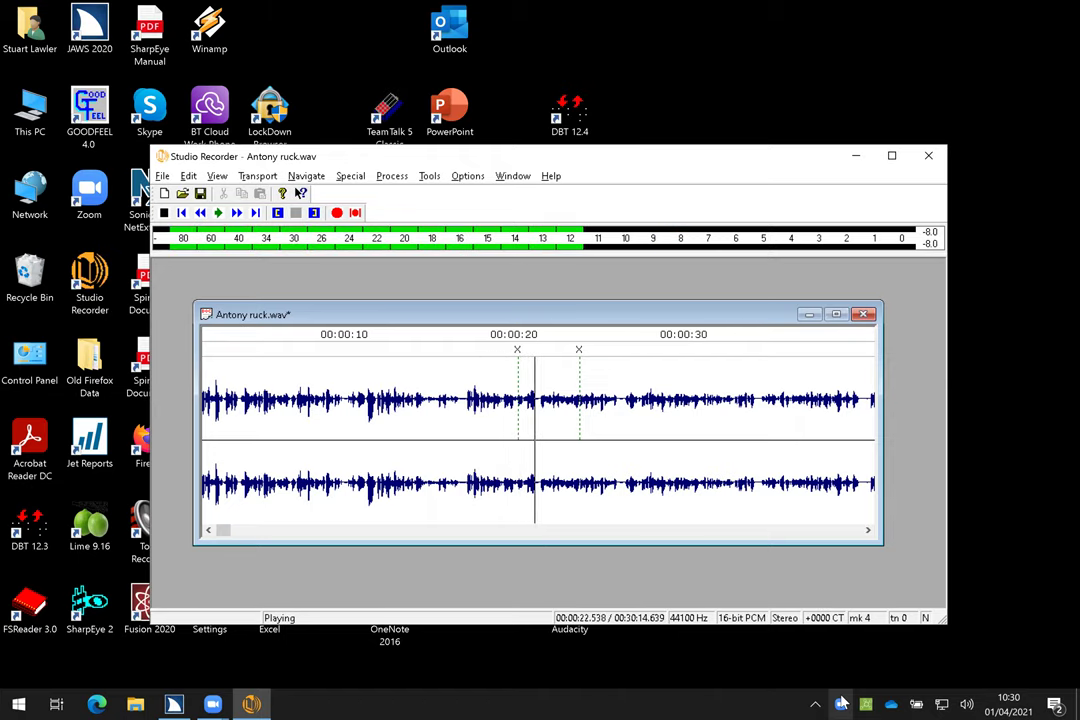
key(space)
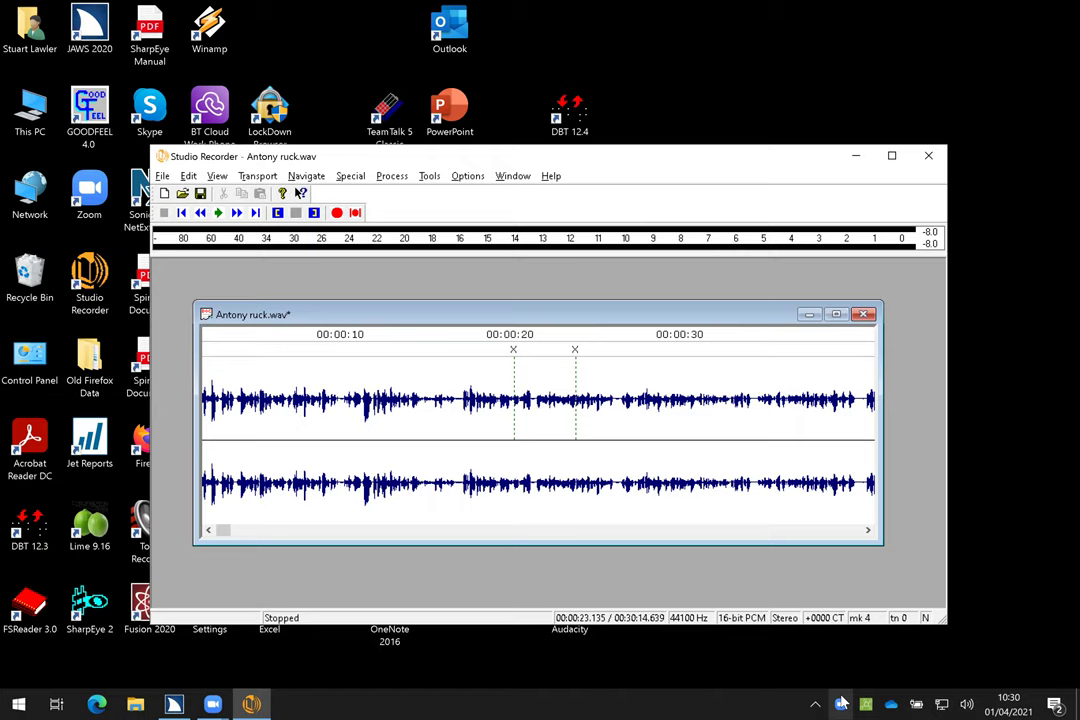
Step: Replay the audio leading up to the "Um for delete" marker and stop at about 20.72 s
key(space)
key(Left)
key(Left)
key(Left)
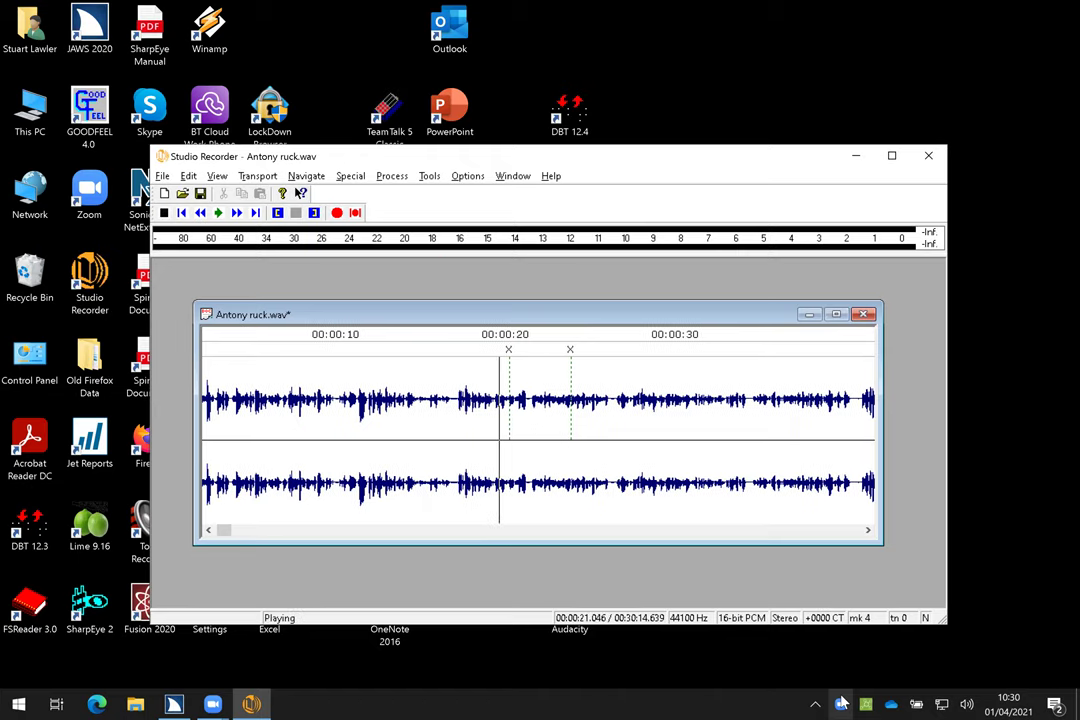
key(Left)
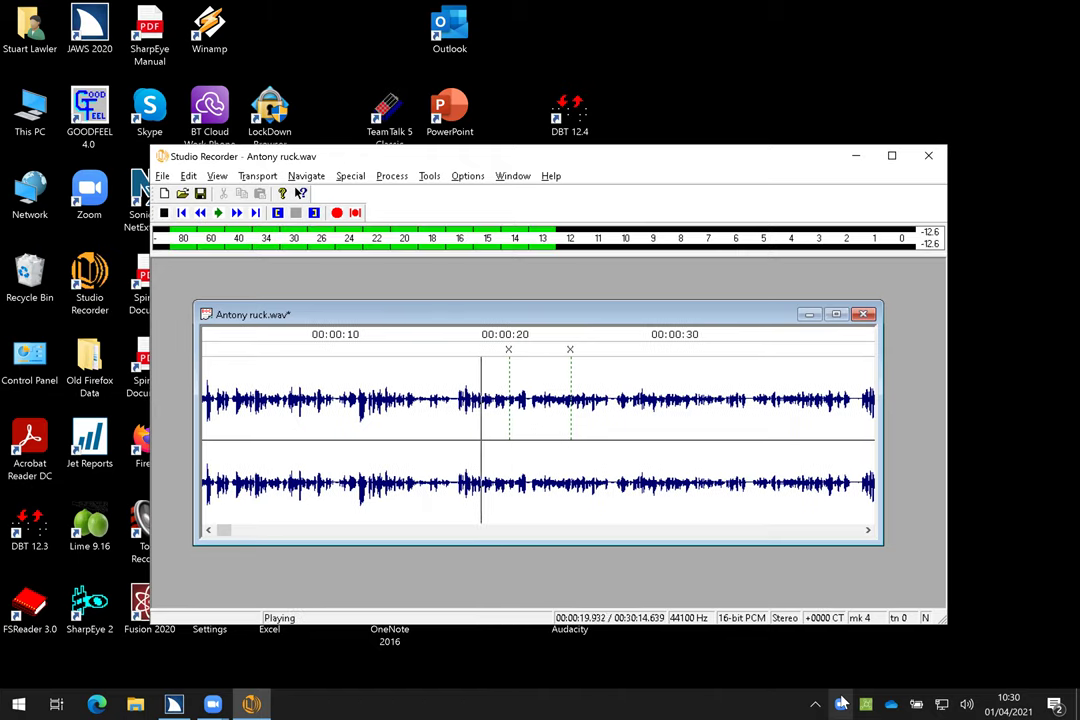
key(space)
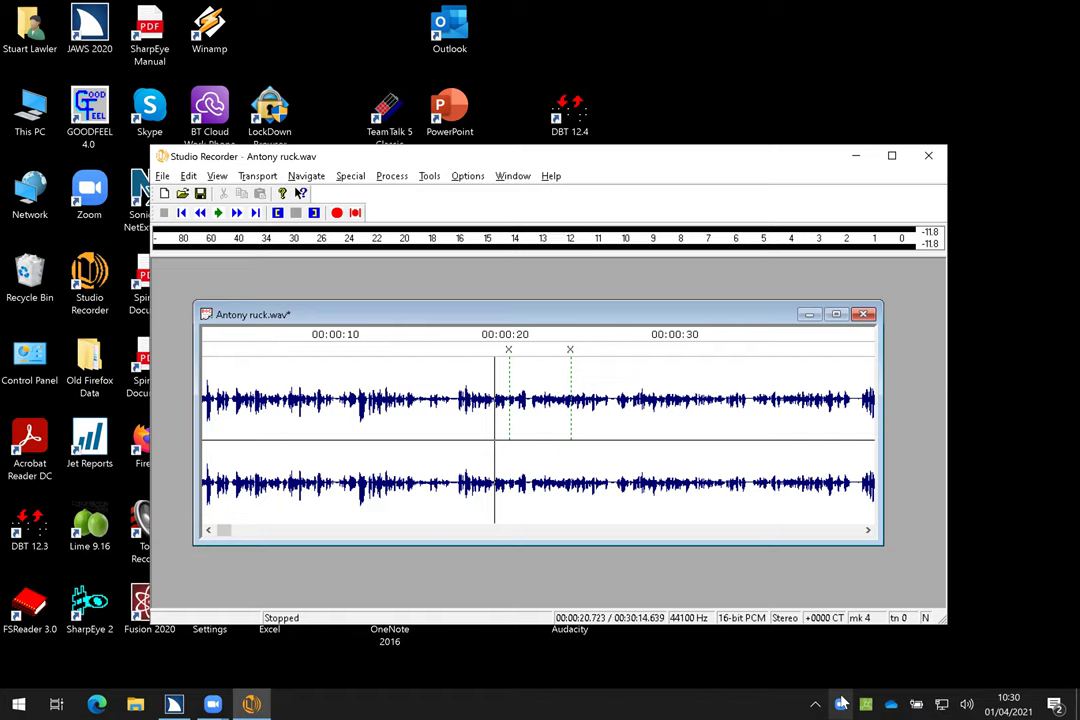
Step: Select the short passage before the "Um for delete" marker, from about 20.7 s to 20.99 s
key(space)
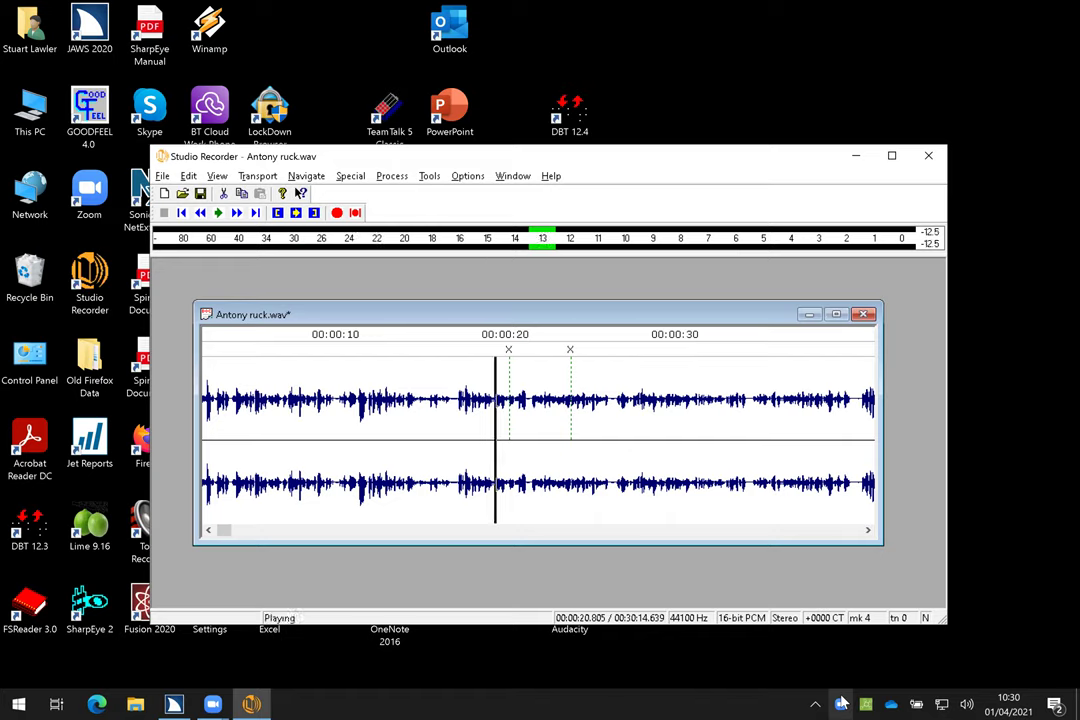
key(space)
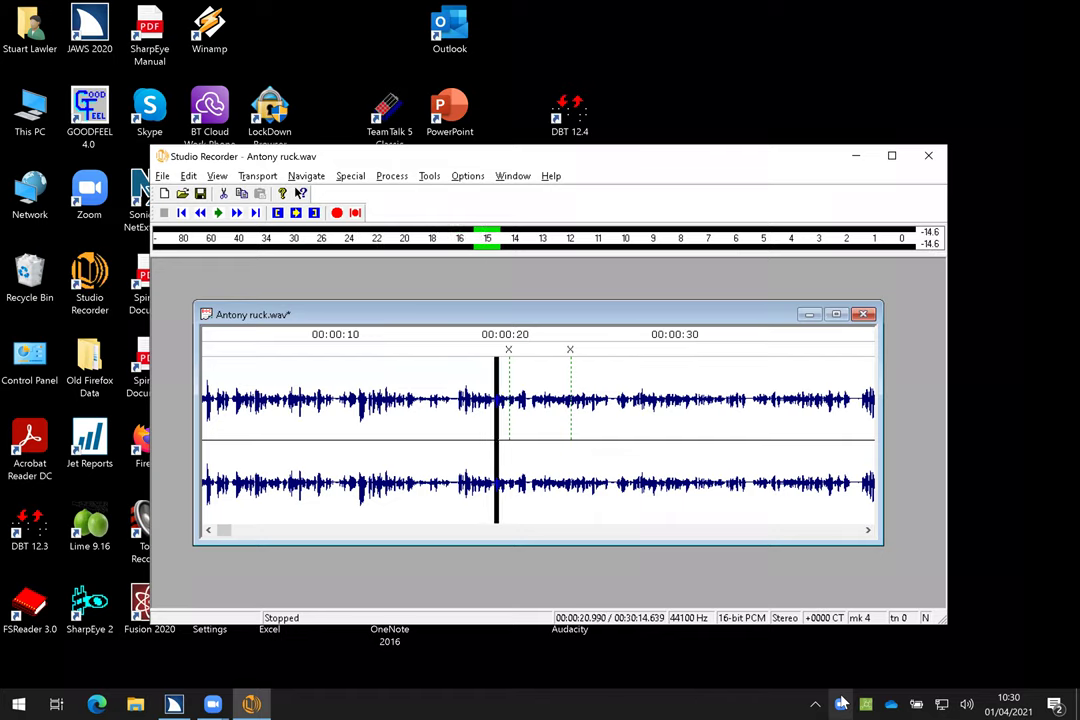
key(Right)
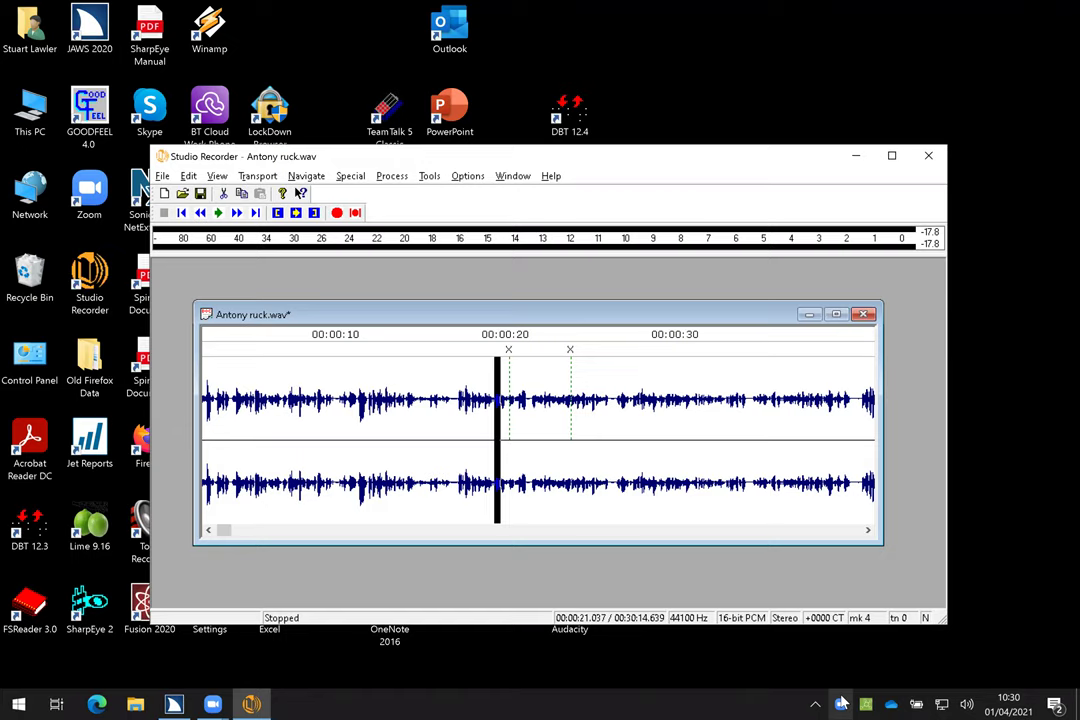
key(Left)
key(space)
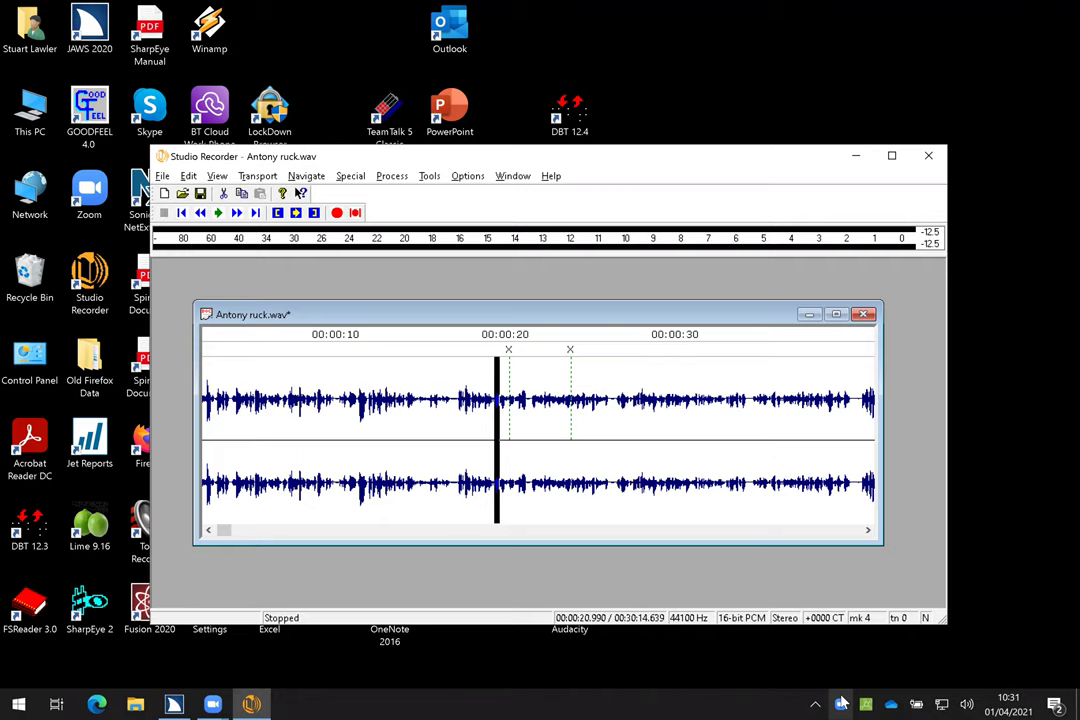
Step: Preview how the recording would sound with the selected passage deleted
key(alt+t)
key(Down)
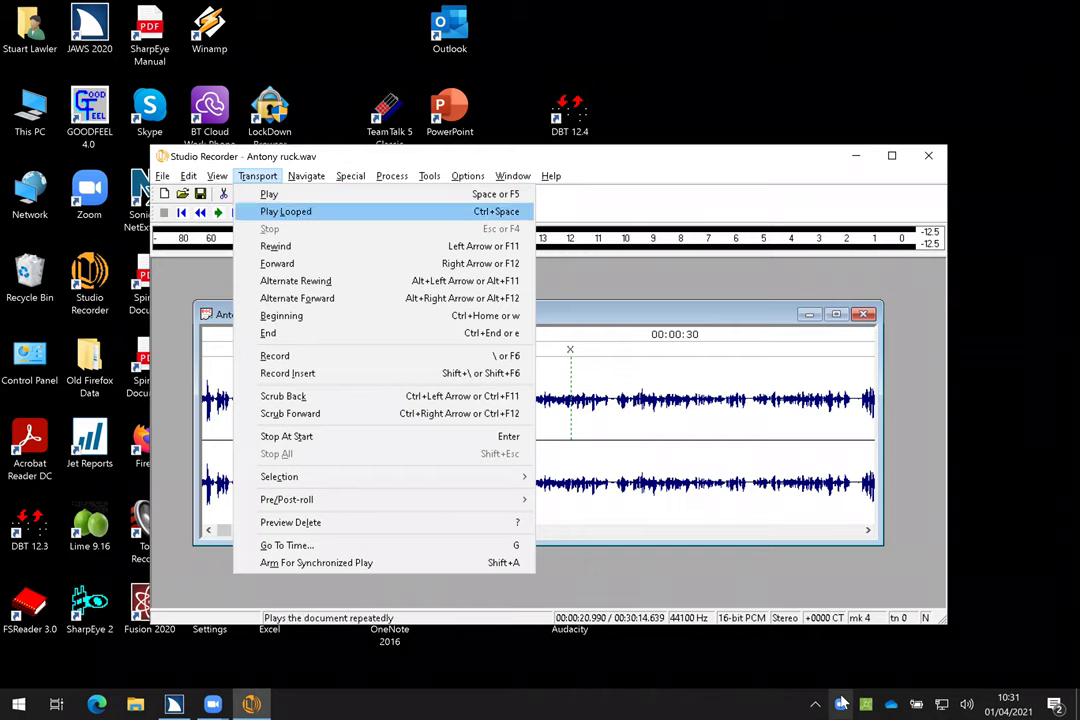
key(Up)
key(Up)
key(Up)
key(Up)
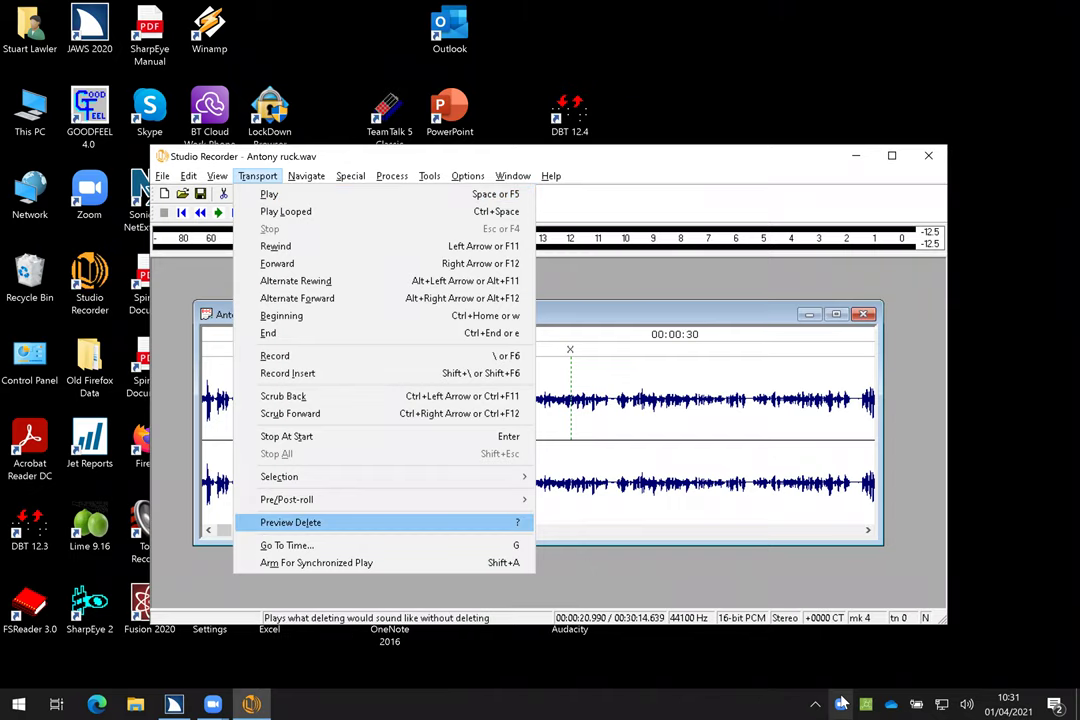
key(Return)
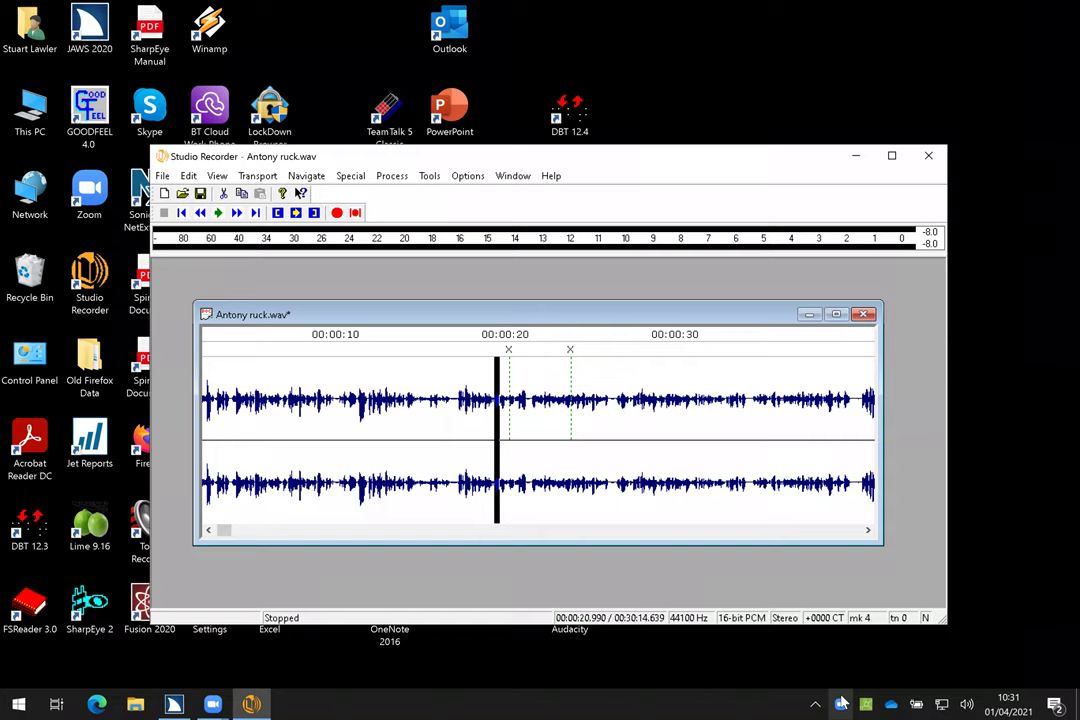
Step: Fine-tune the end of the selection to about 21.05 s
key(Up)
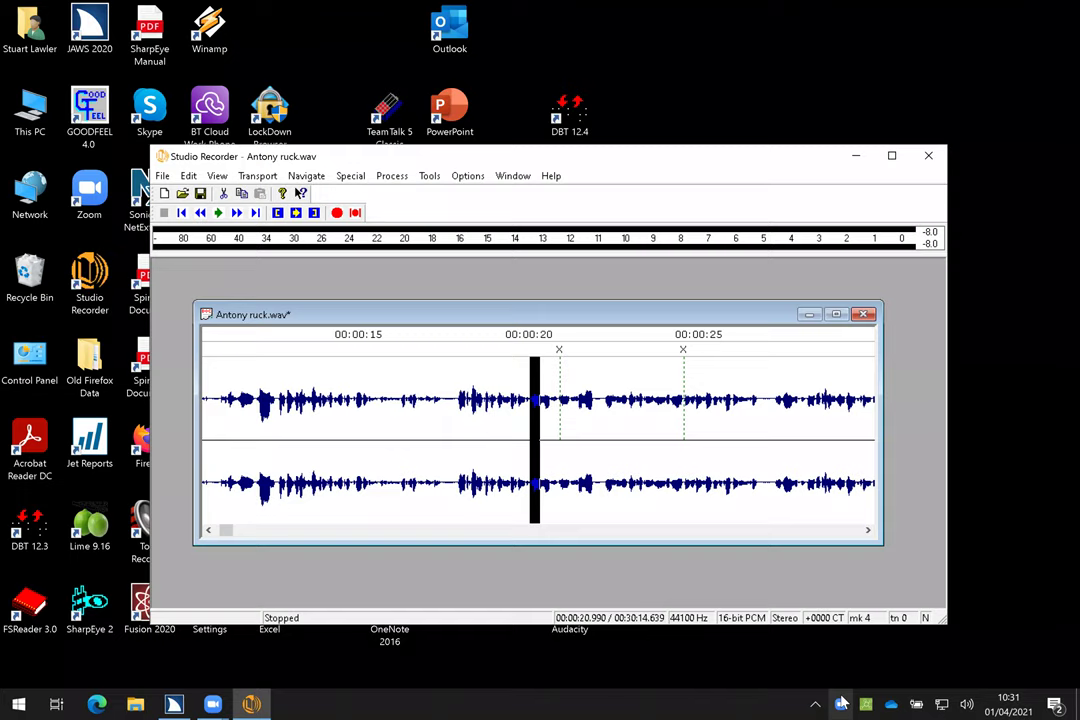
key(Right)
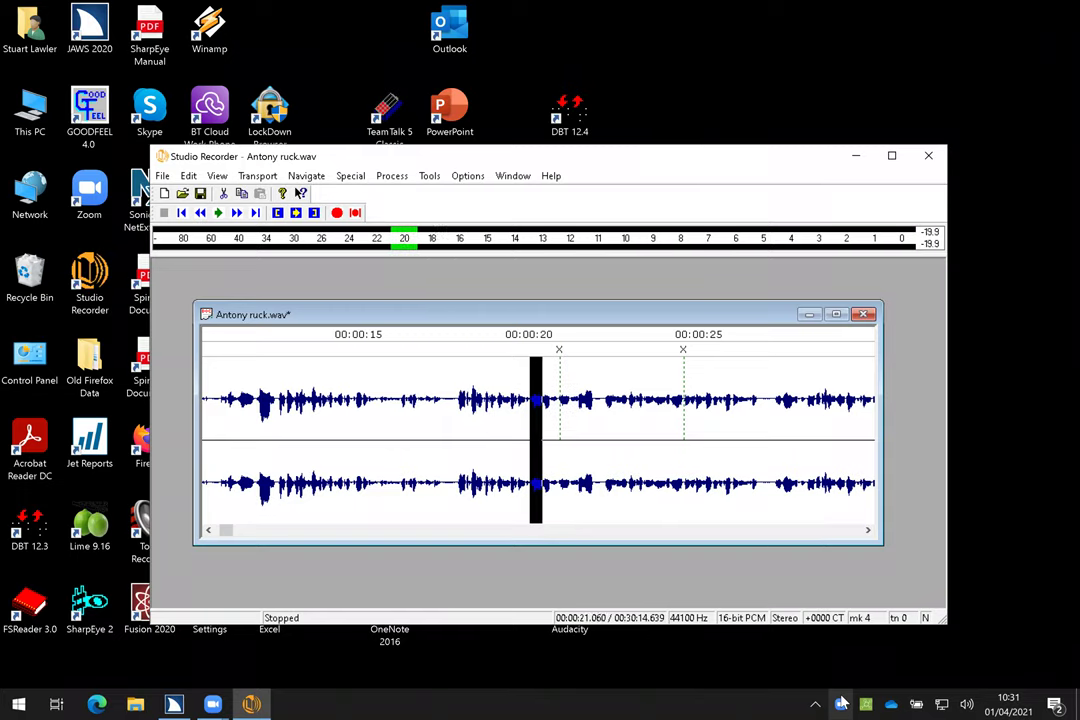
key(Left)
key(Right)
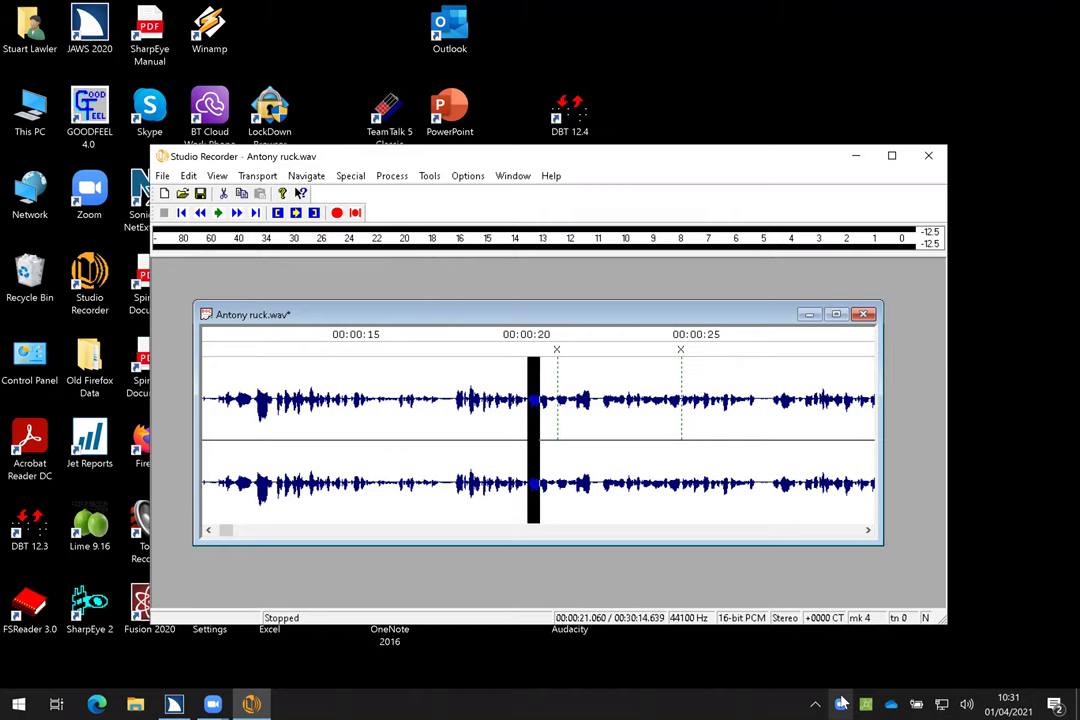
key(Up)
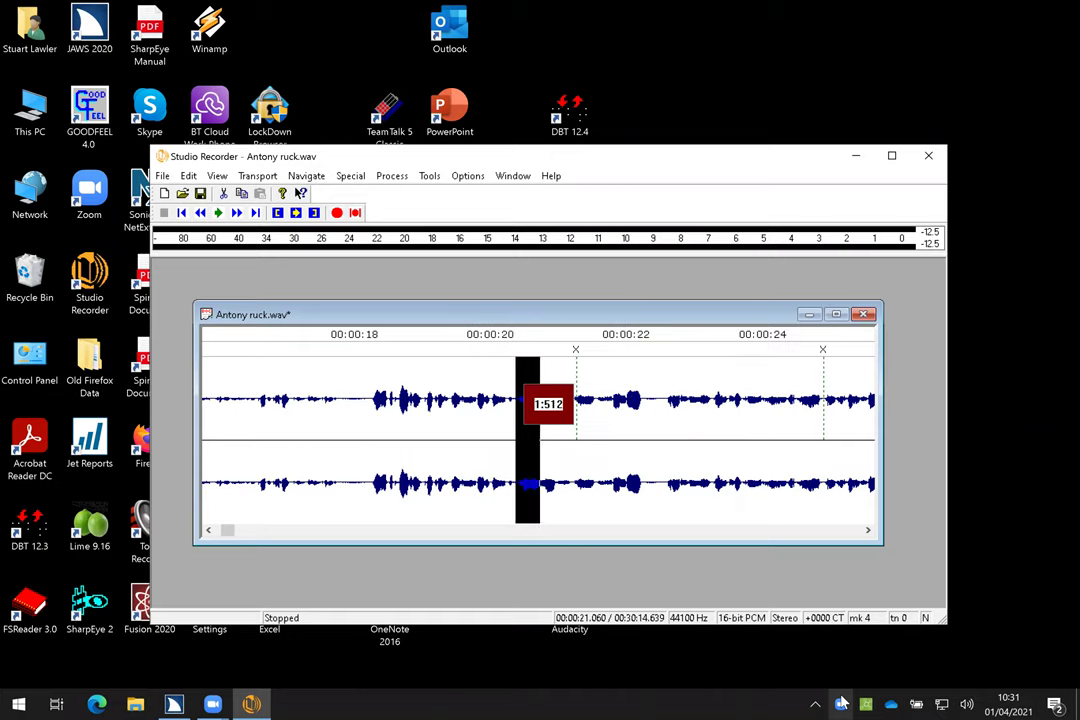
key(Left)
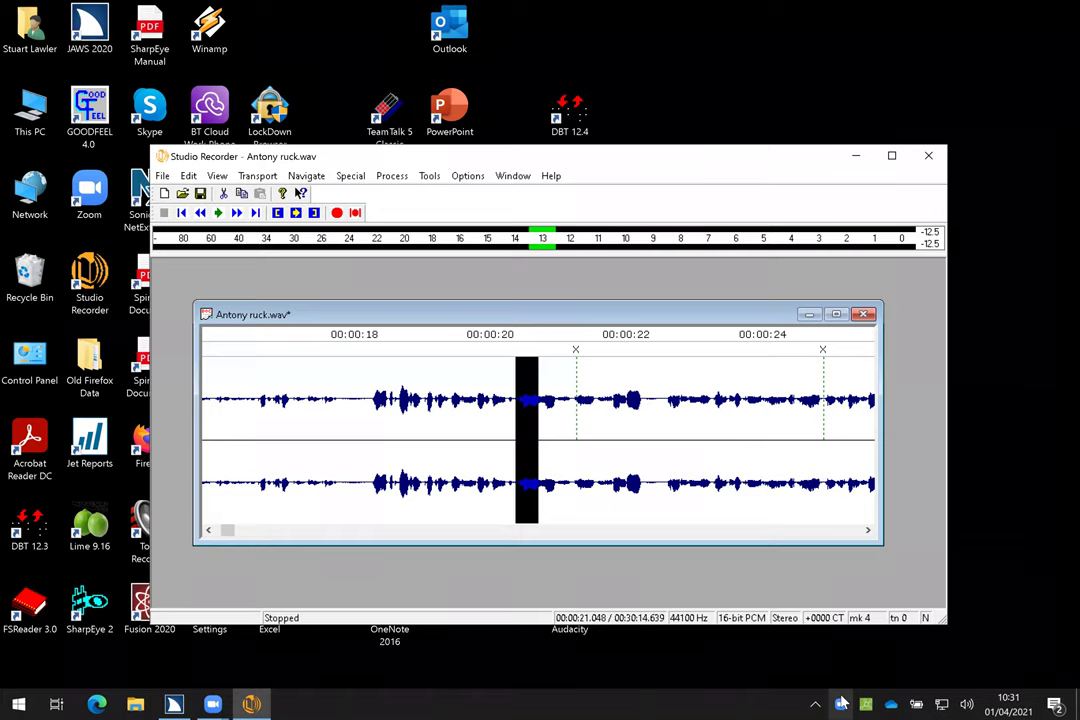
Step: Run Preview Delete again on the adjusted selection
key(alt+t)
key(Down)
key(Down)
key(Down)
key(Down)
key(Down)
key(Down)
key(Down)
key(Down)
key(Down)
key(Down)
key(Down)
key(Down)
key(Down)
key(Down)
key(Down)
key(Return)
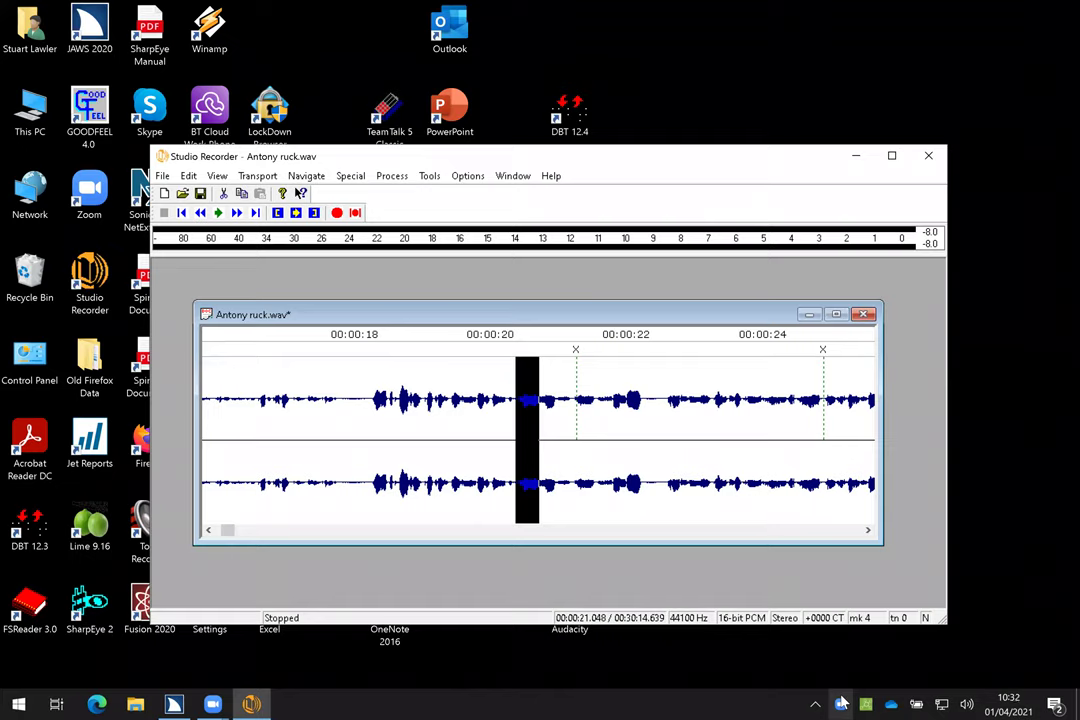
Step: Play the audio following the selection, around the "Um for delete" marker
key(space)
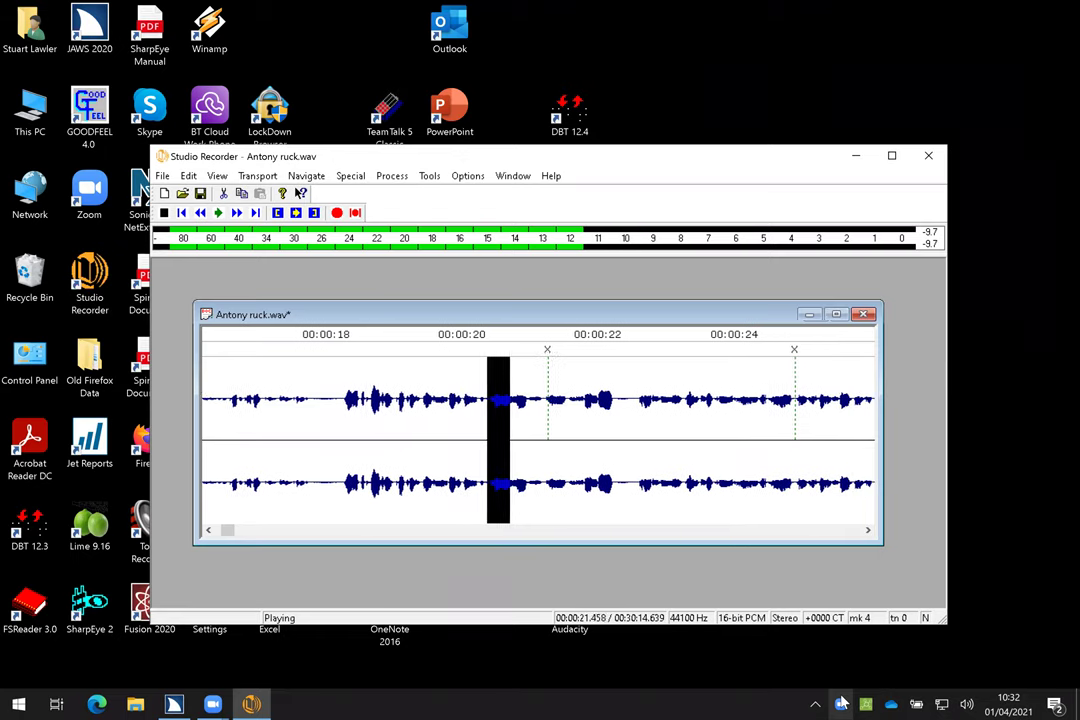
key(space)
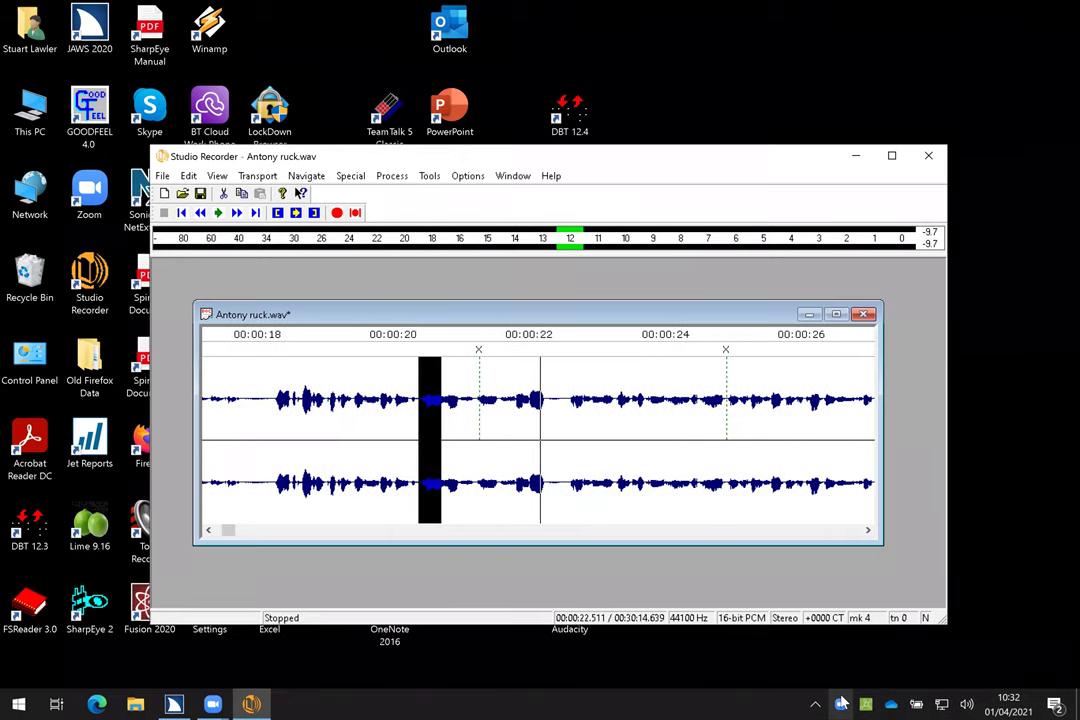
key(space)
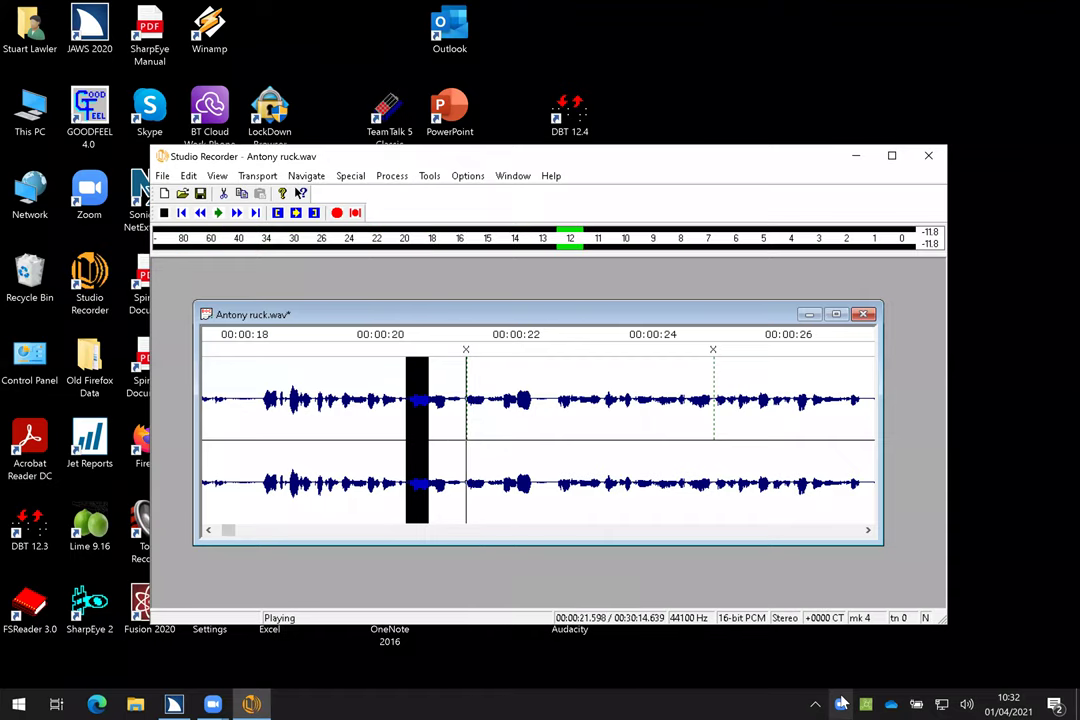
key(space)
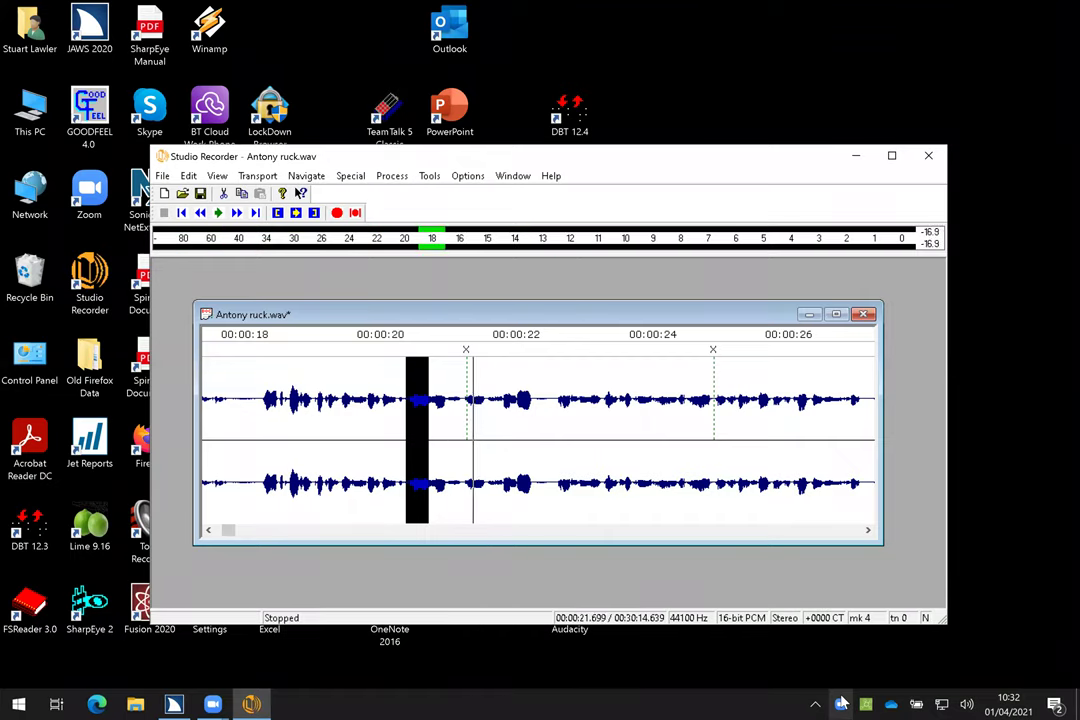
Step: Select the short passage at the marker near 21.6 s, running from 21.617 s to 21.873 s
key(Left)
key(Left)
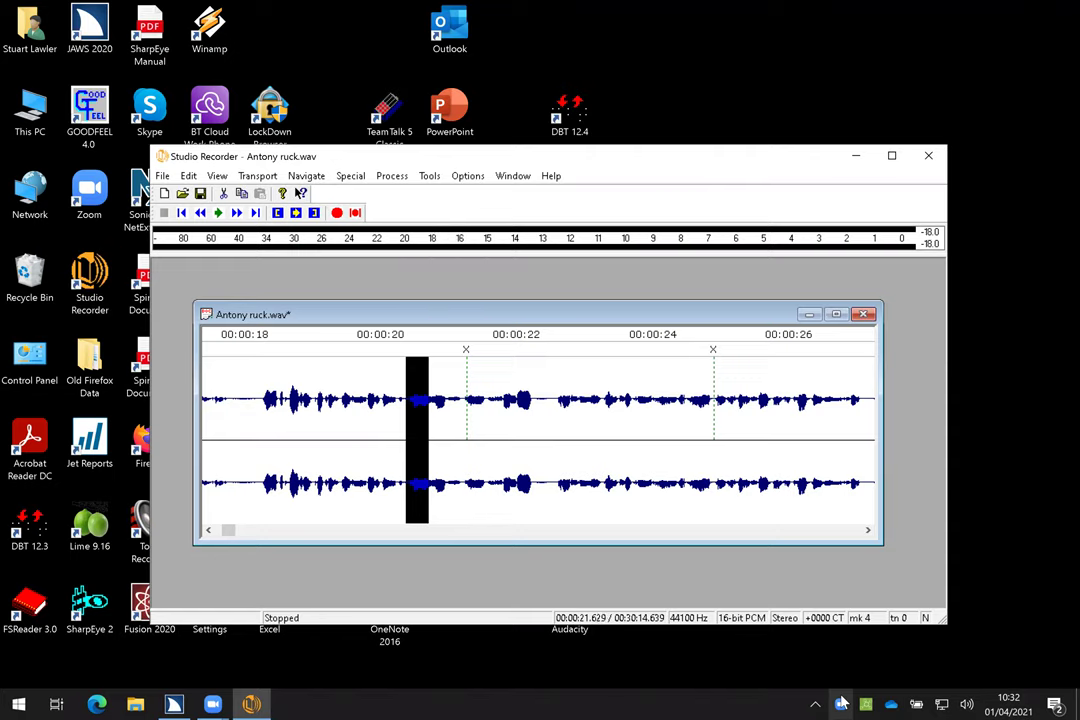
key(Left)
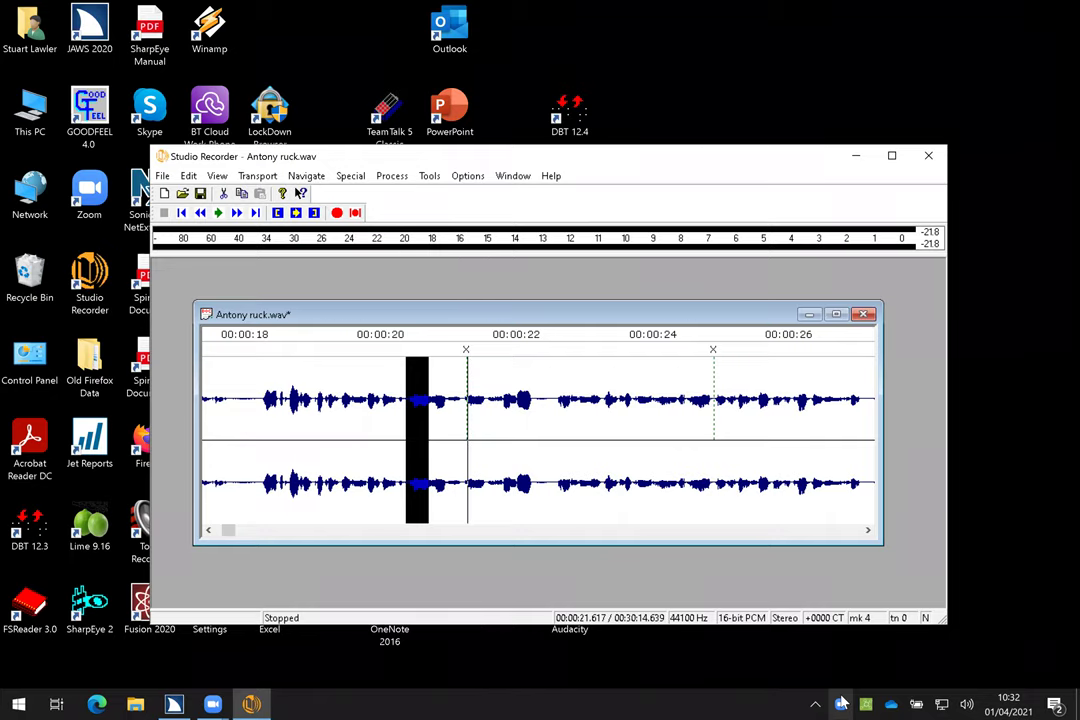
key(Down)
key(Down)
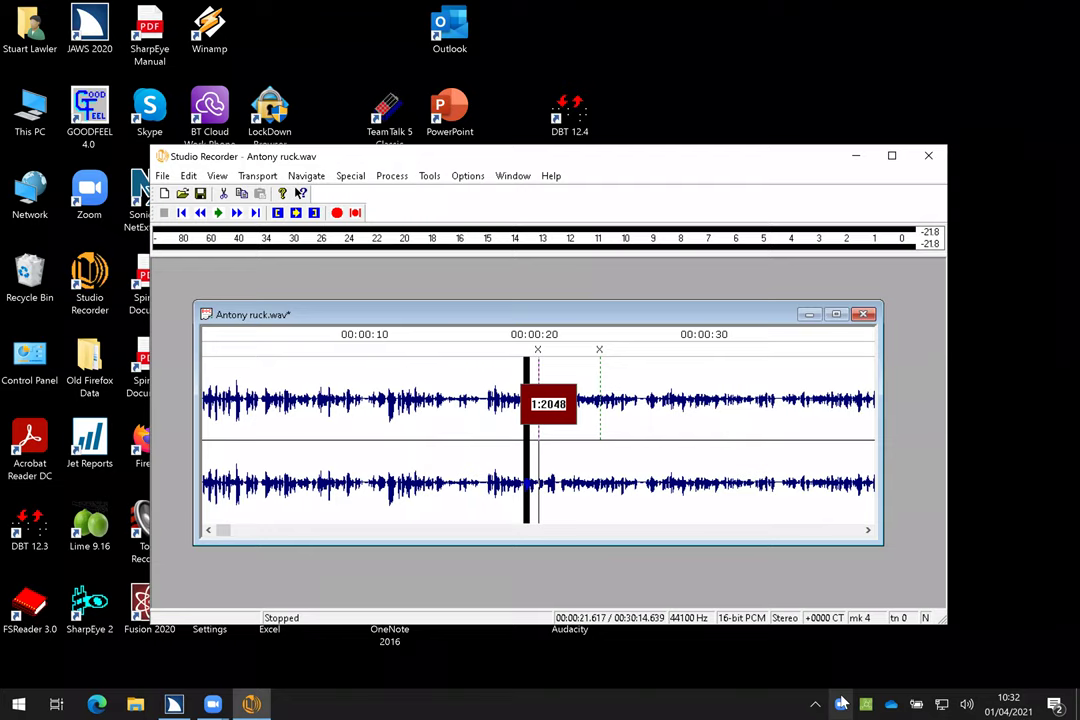
key(Right)
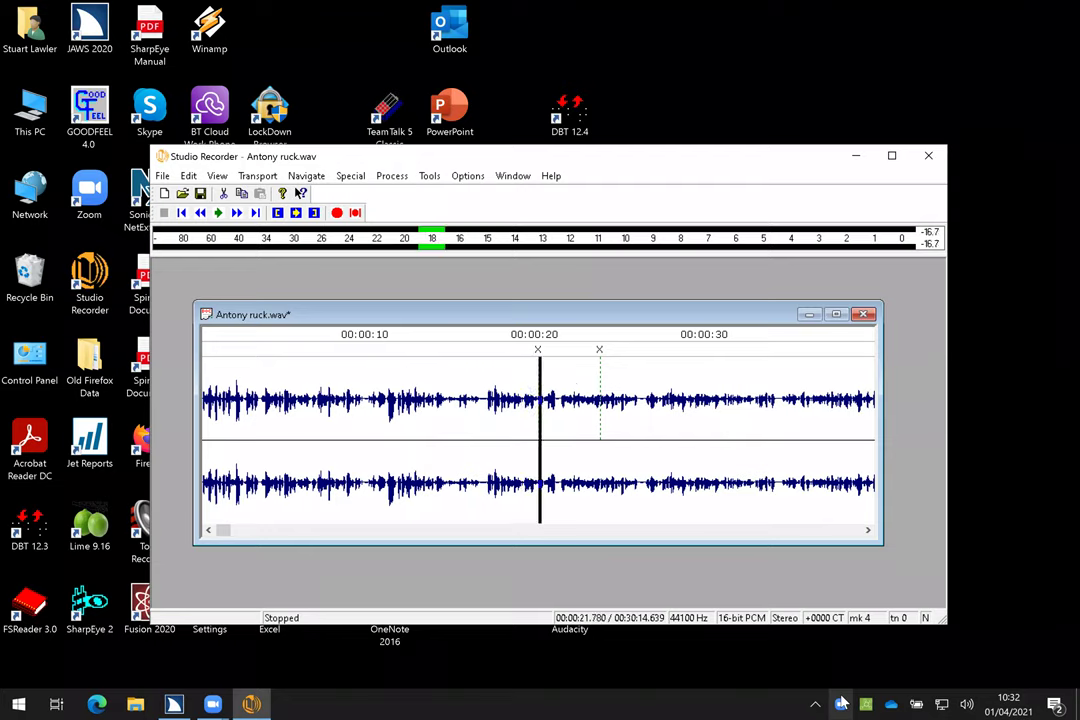
key(Left)
key(Left)
key(Right)
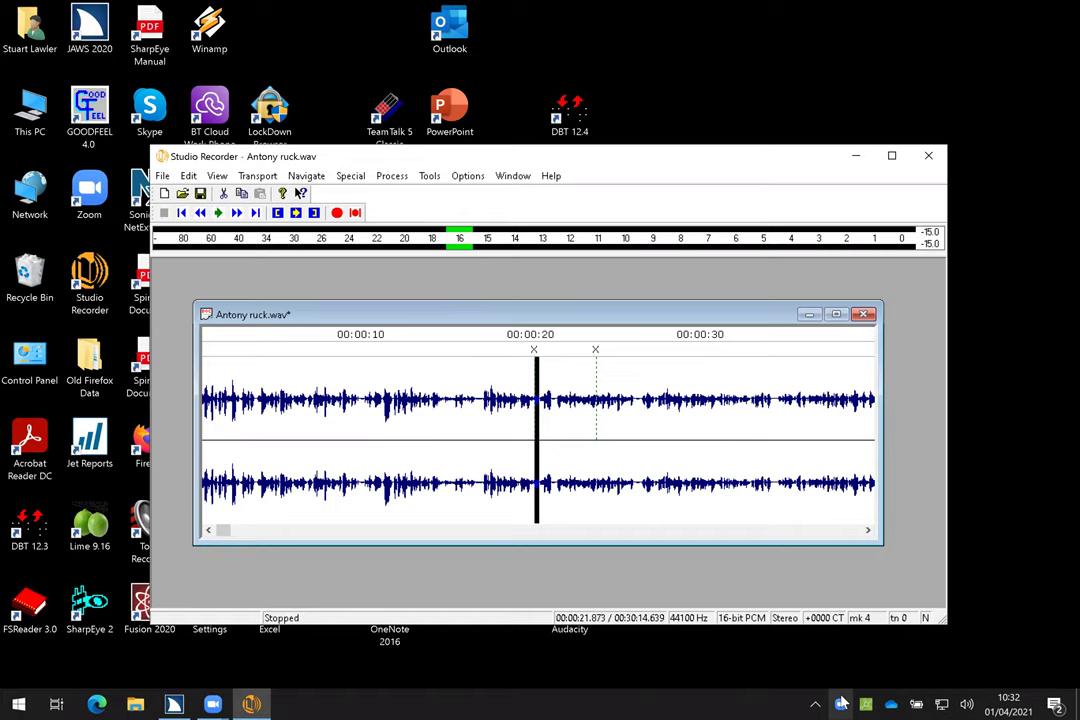
Step: Run Preview Delete on the selected passage near 21.6 s and delete that passage
key(alt+t)
key(Up)
key(Up)
key(Up)
key(Return)
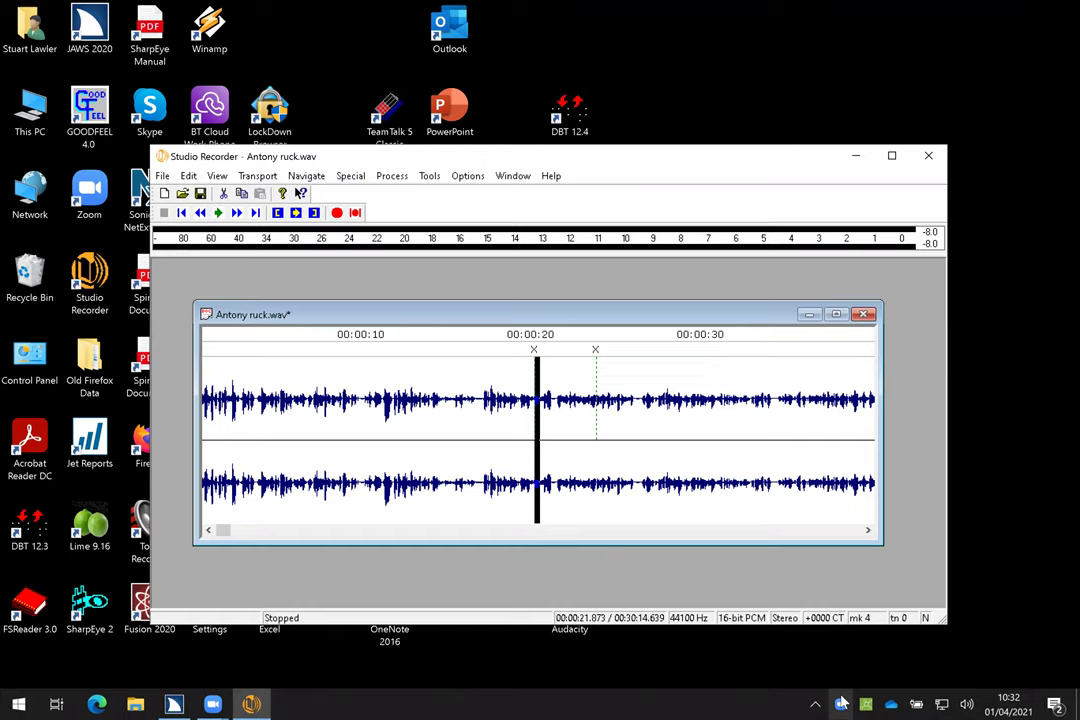
key(Delete)
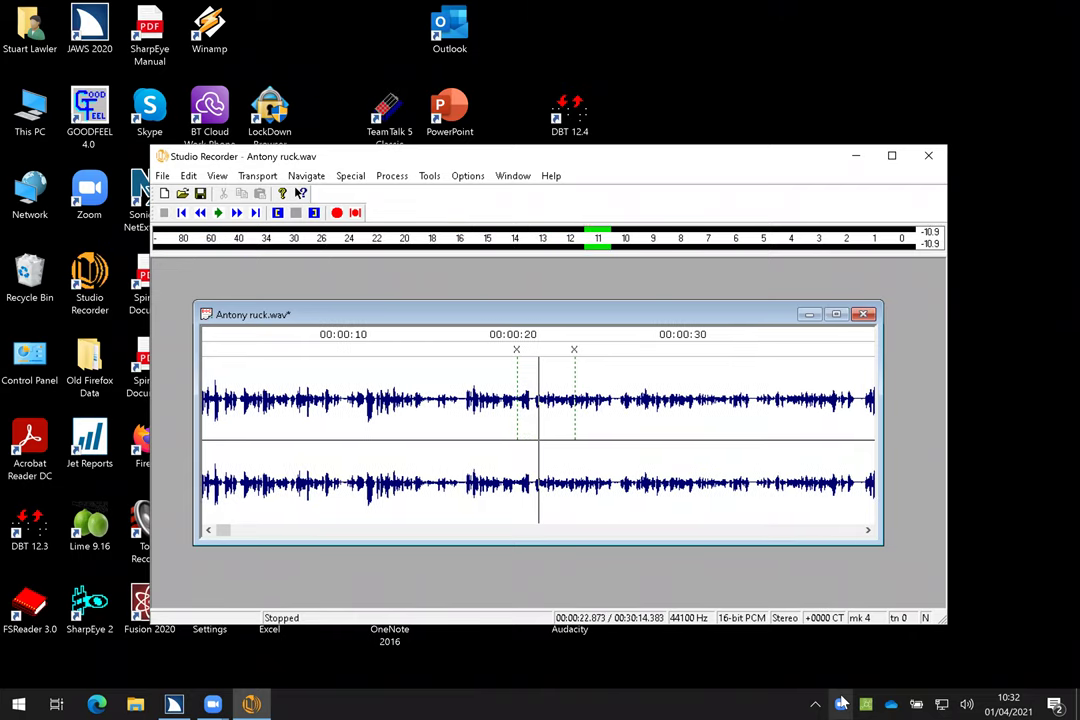
Step: Play the audio following the cut and place the cursor at the marker near 25 s
key(space)
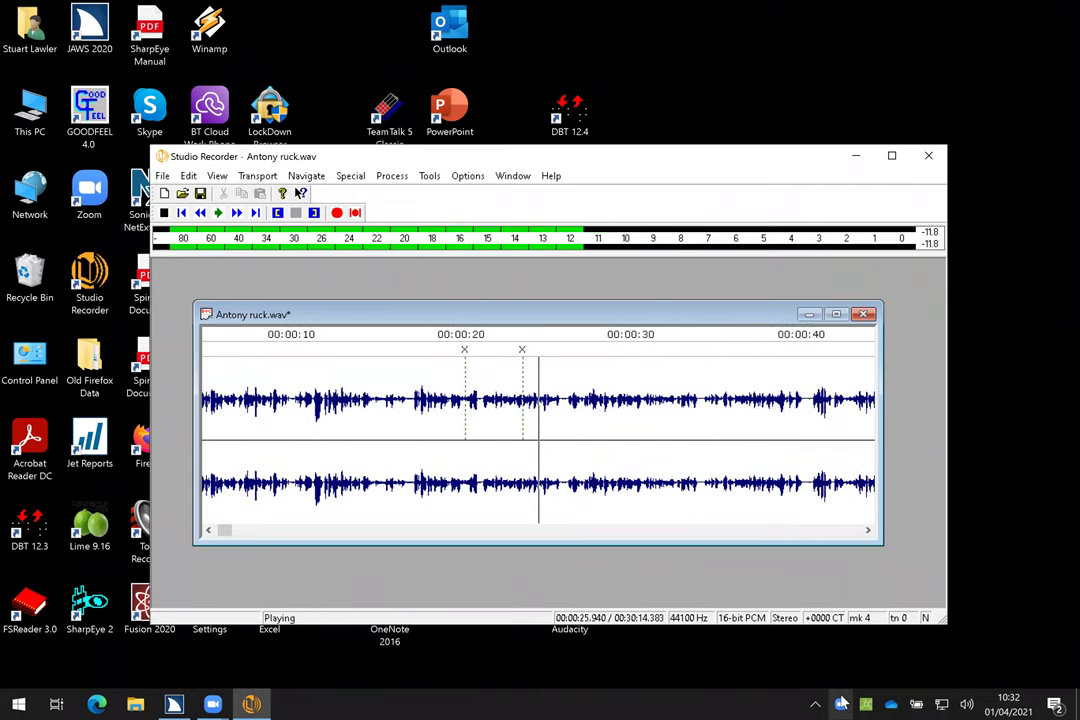
key(space)
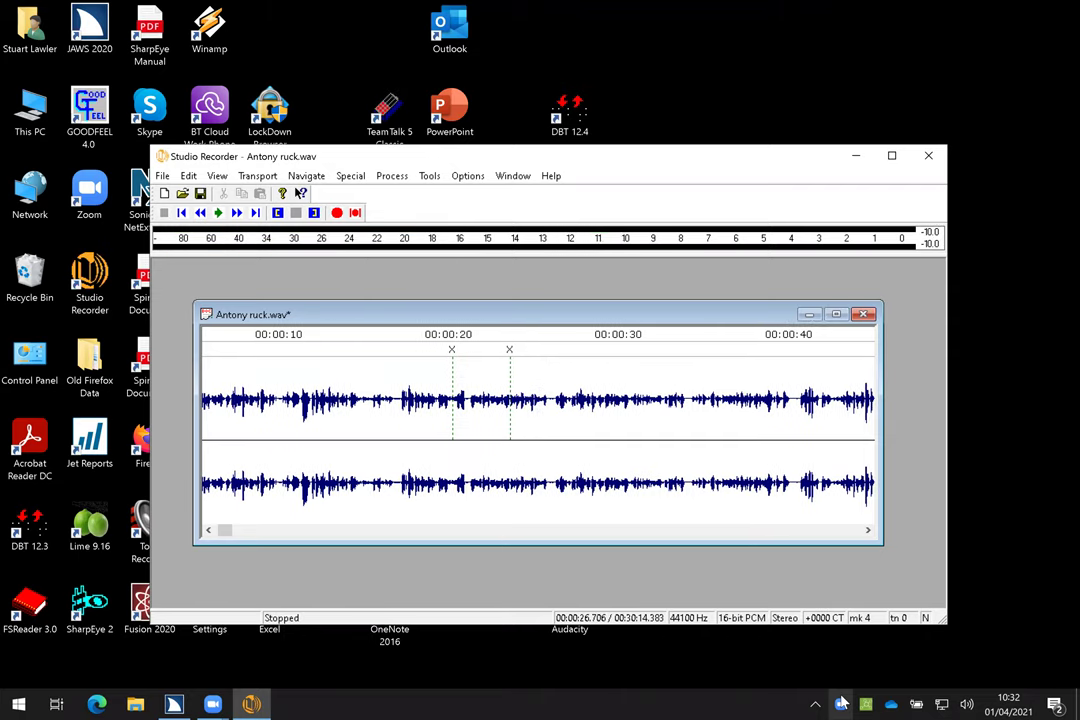
key(space)
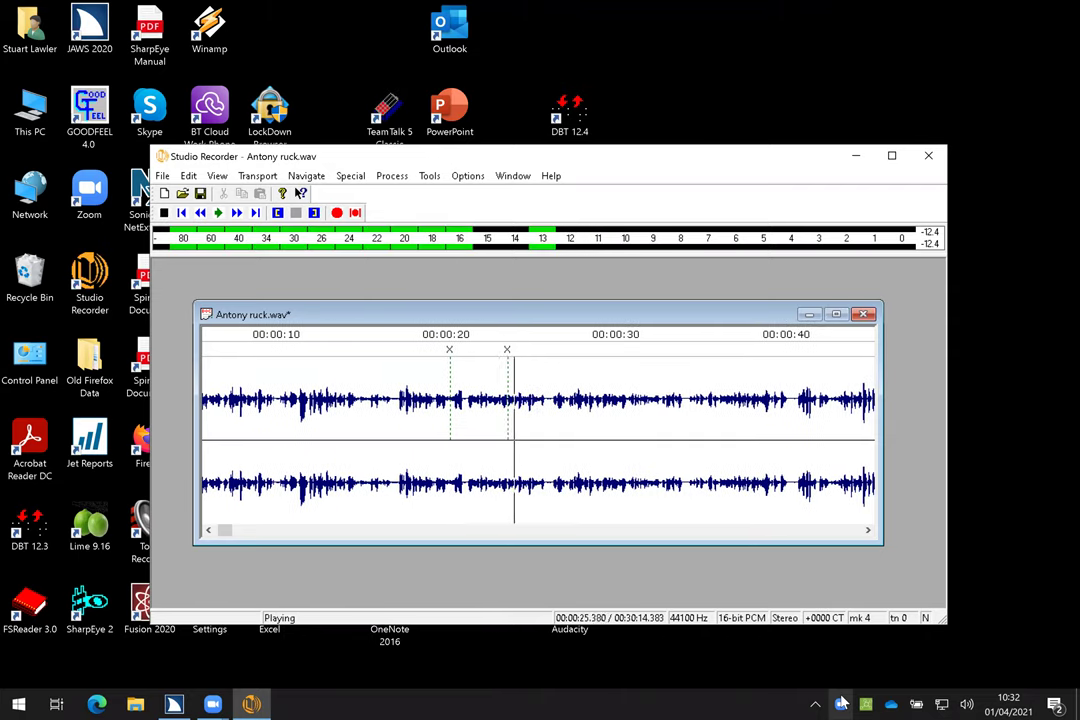
key(space)
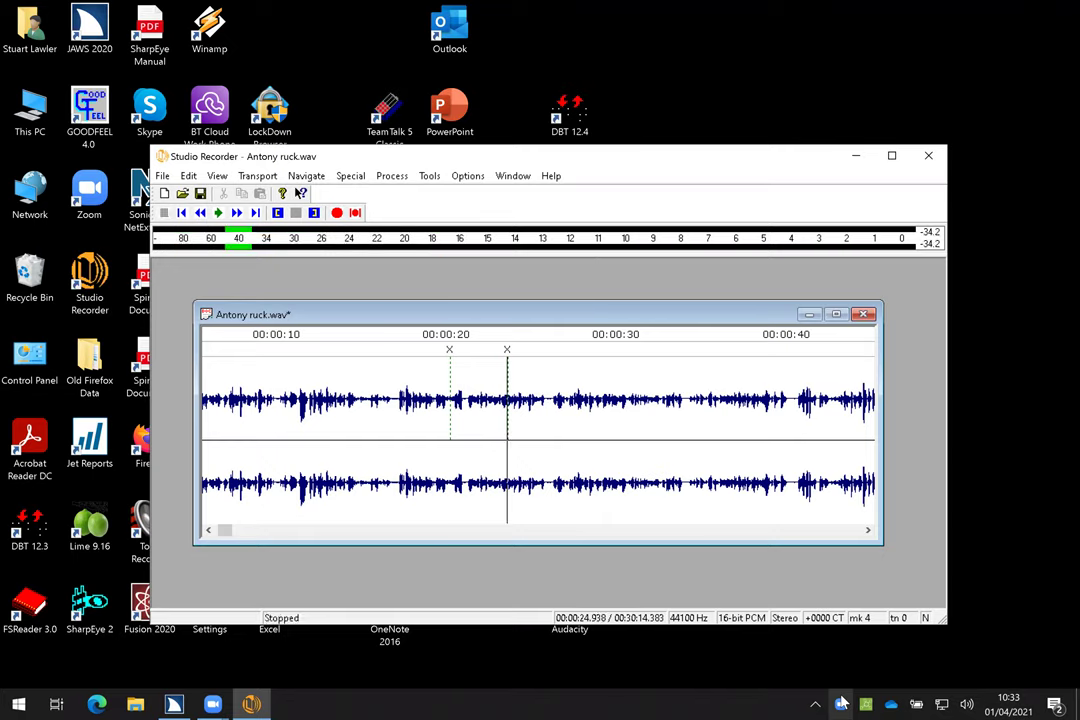
Step: Select the passage from 24.938 s to 25.170 s at the second marker and play back around the selection
key(ctrl+Right)
key(shift+Right)
key(shift+Right)
key(shift+Right)
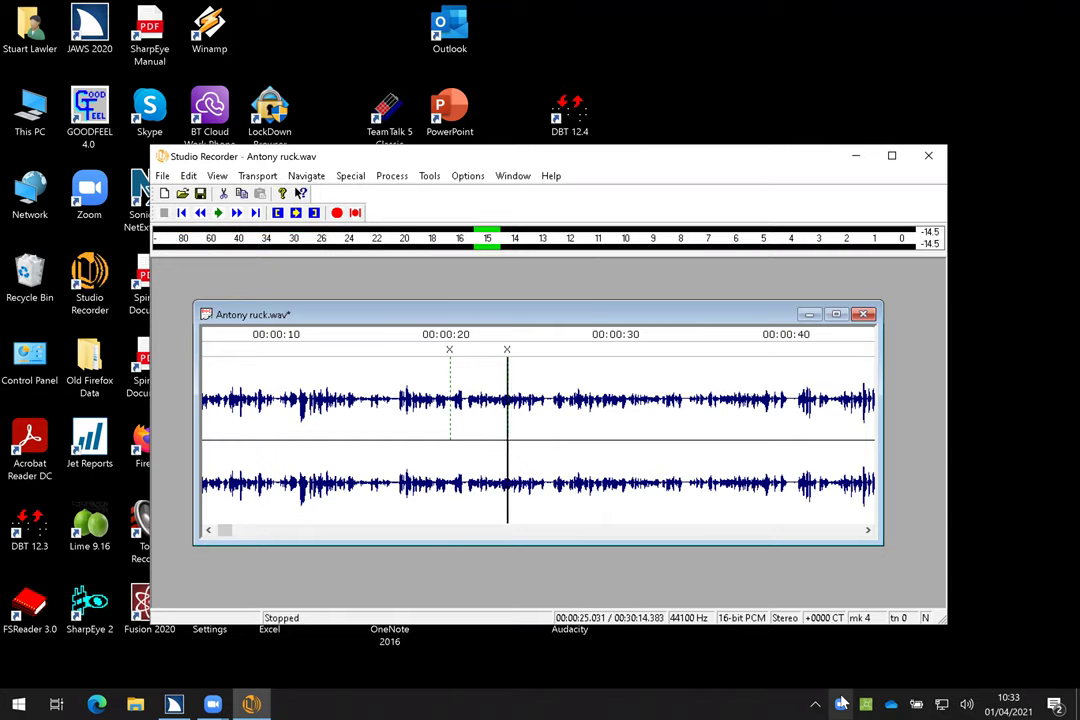
key(shift+Right)
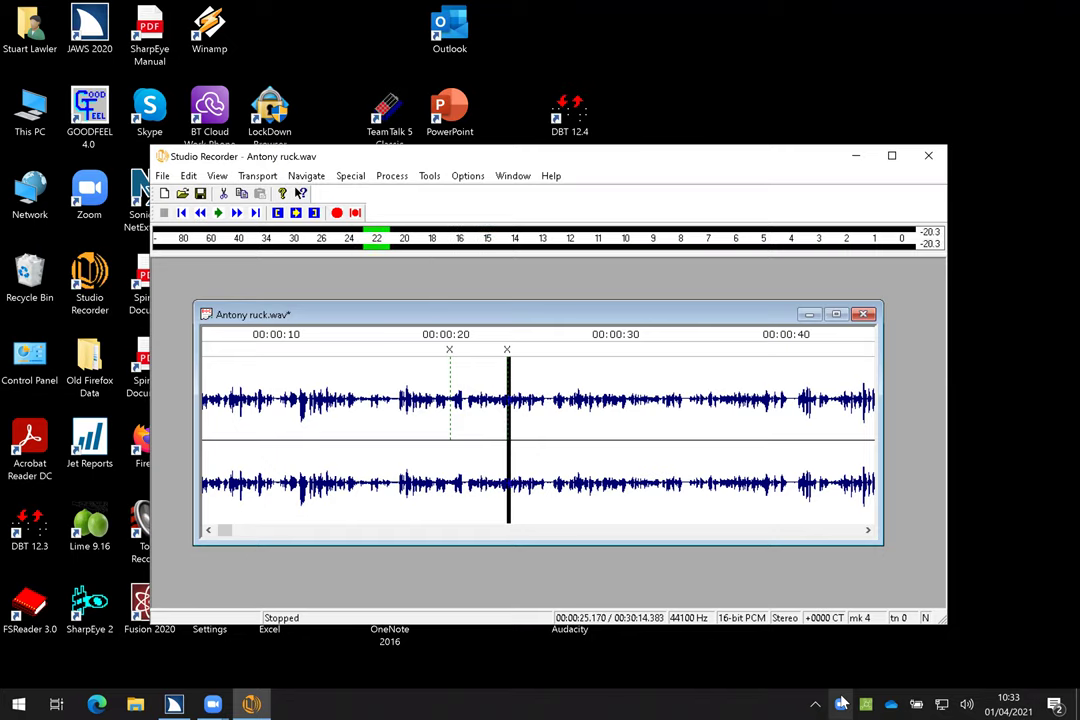
key(space)
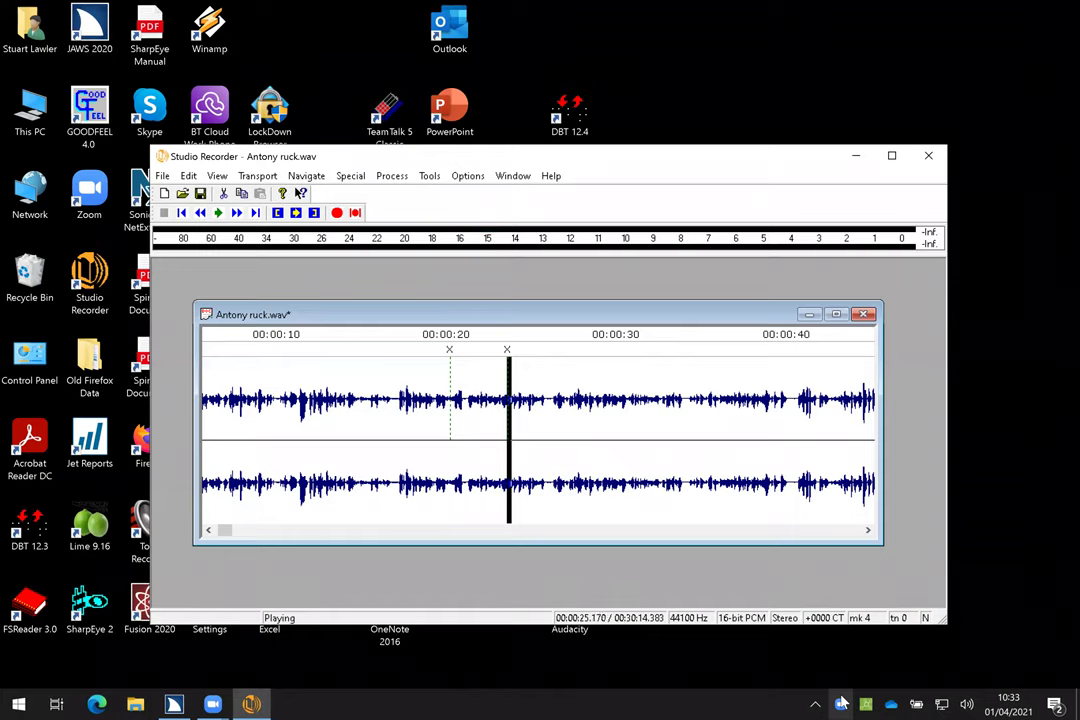
key(space)
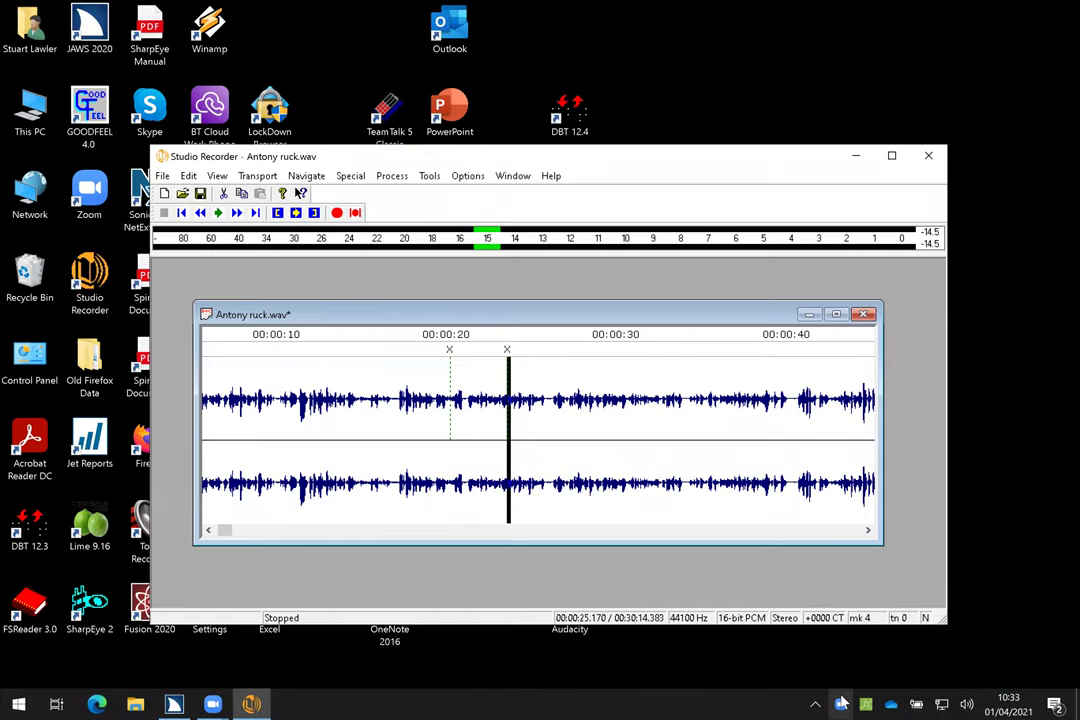
Step: Run Preview Delete on the selection near 25 s and delete it, playing on past the cut
key(alt+t)
key(Up)
key(Up)
key(Up)
key(Return)
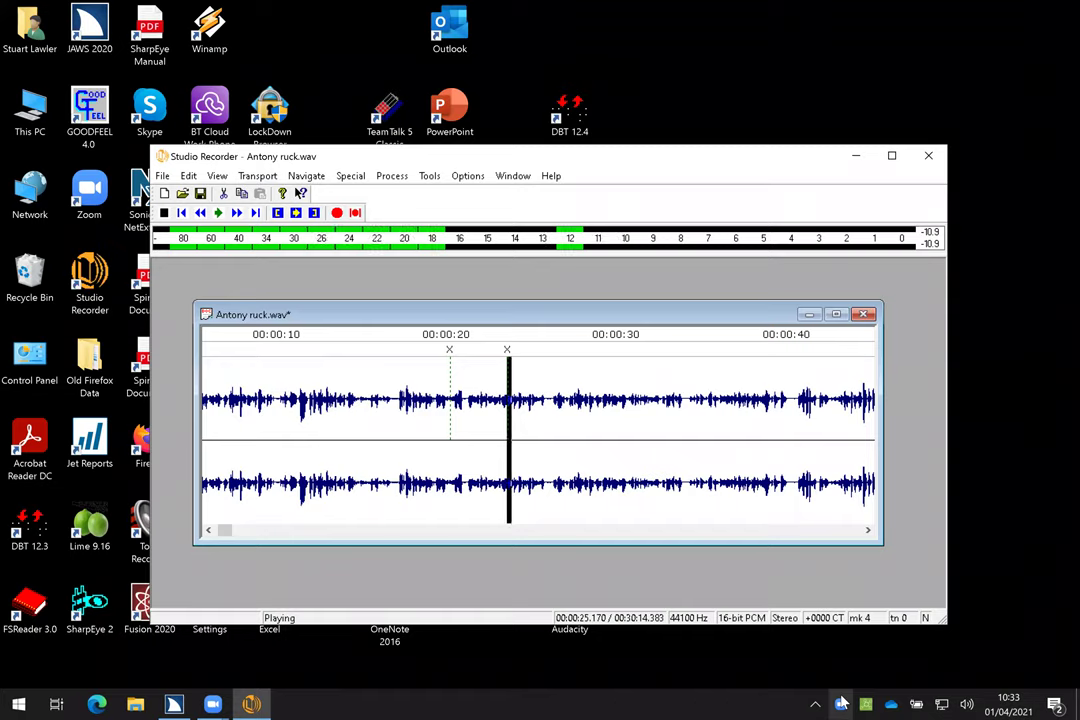
key(space)
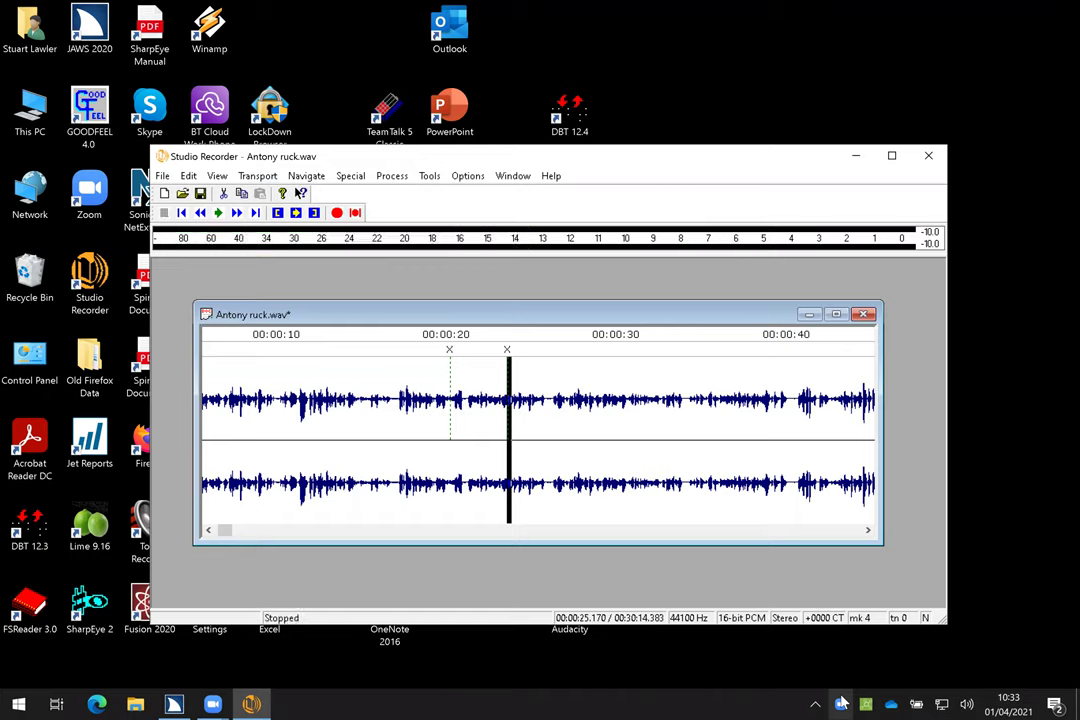
key(space)
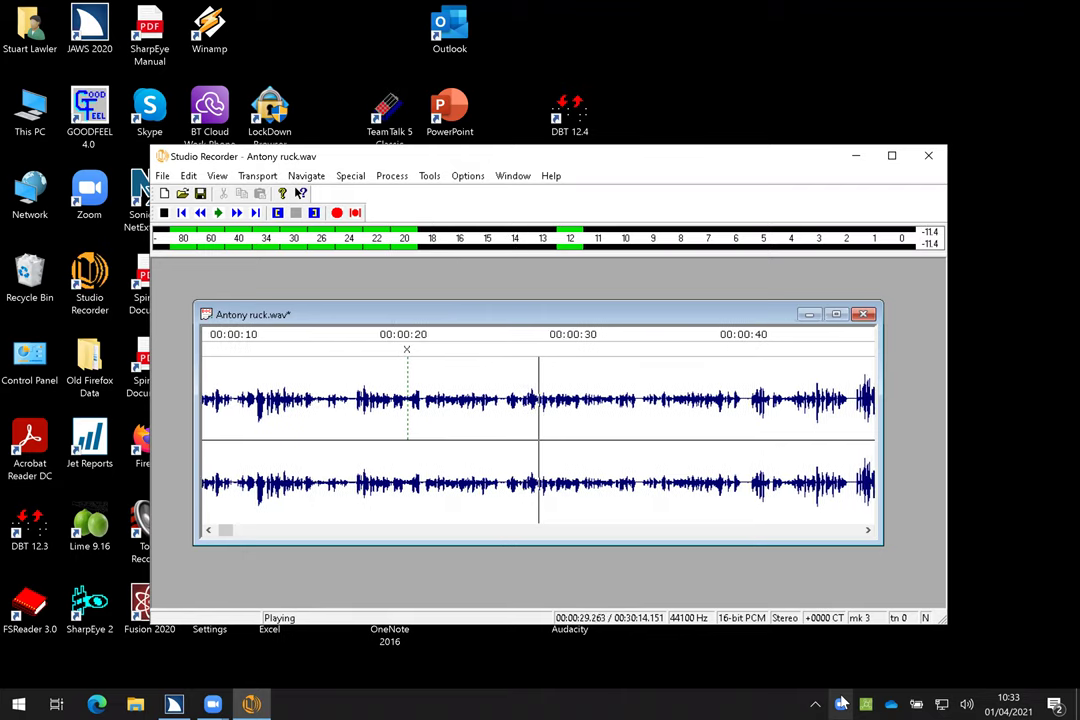
Step: Go to the area around 15:11 in the recording and play it, leaving the cursor at the marker there
key(5)
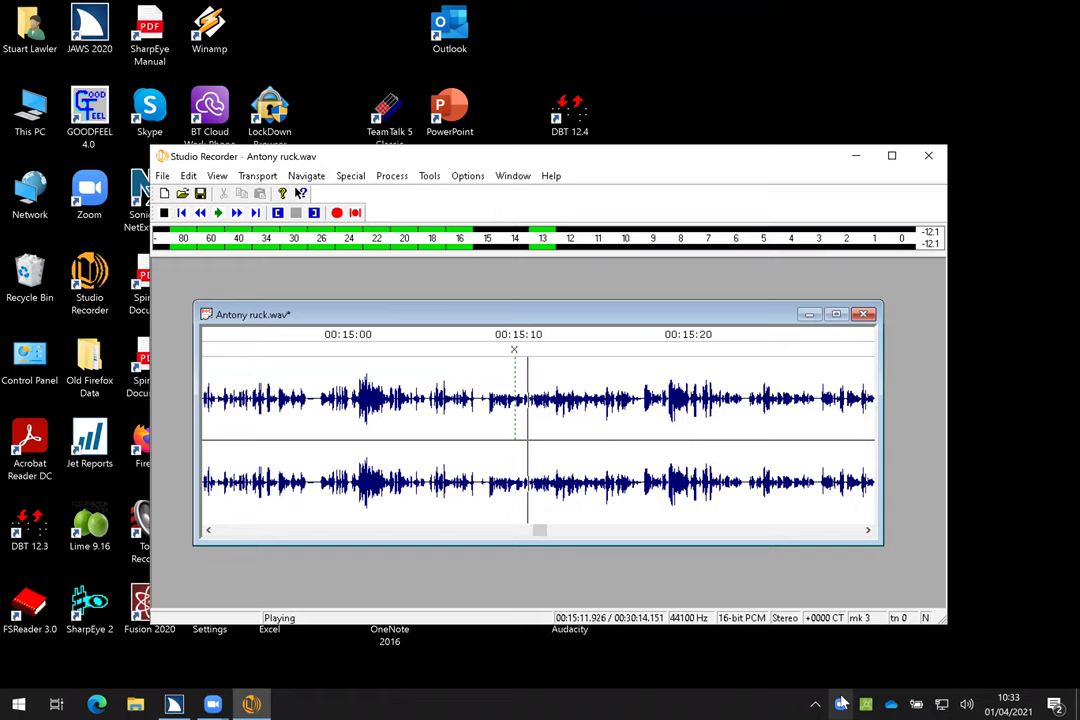
key(space)
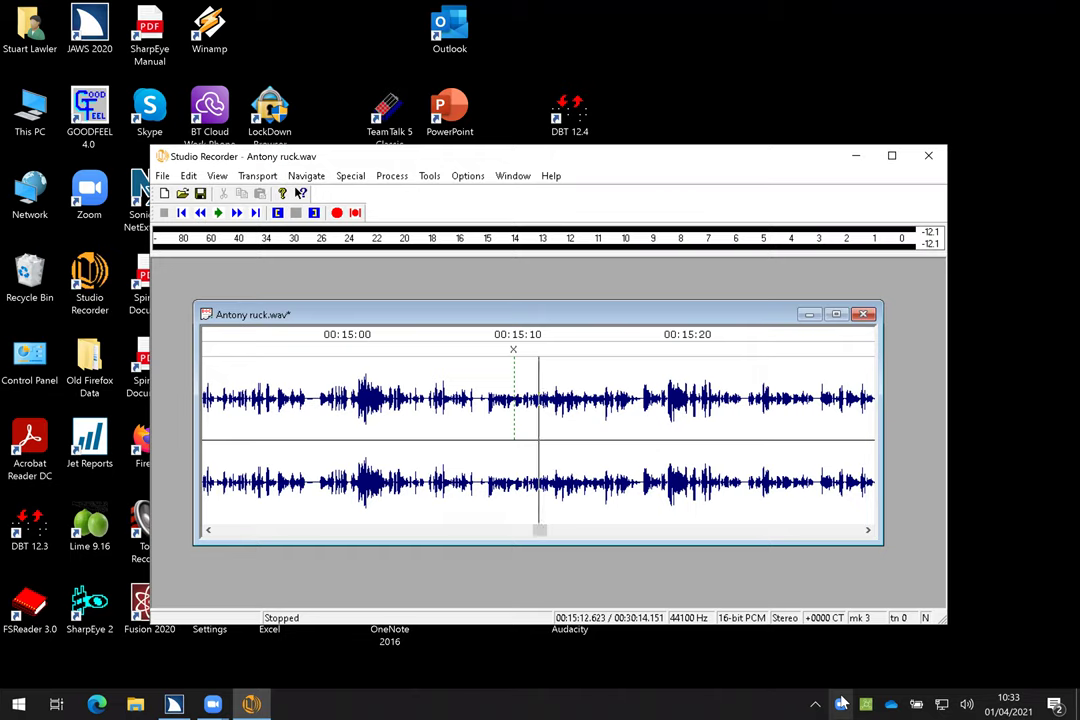
key(space)
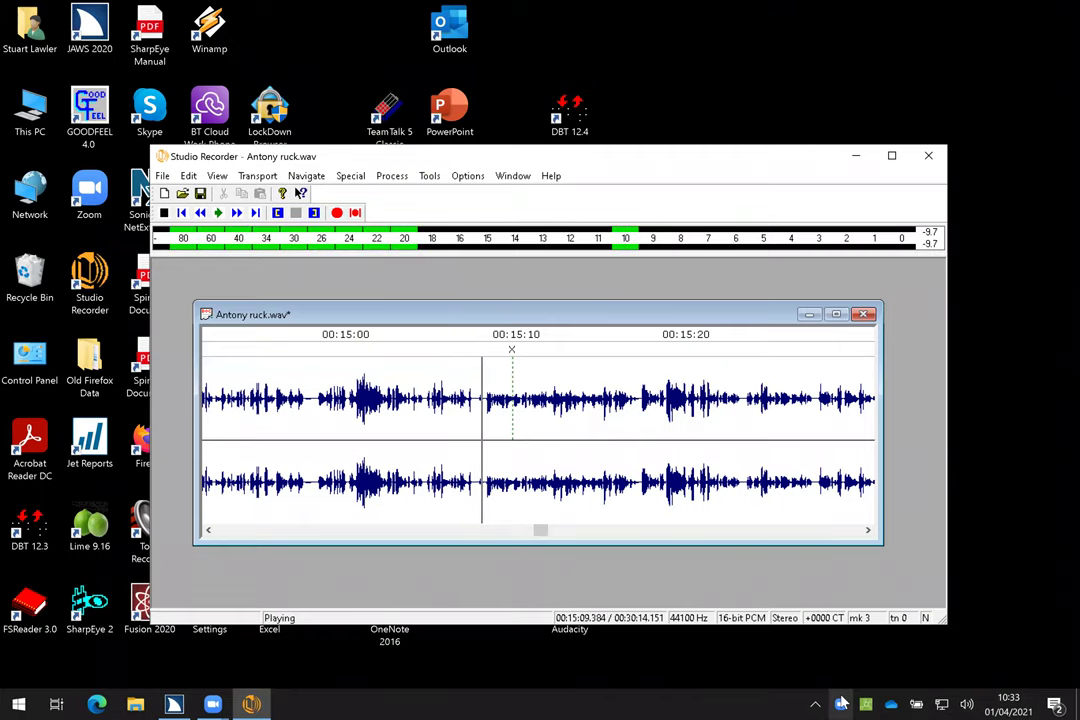
key(space)
key(space)
key(space)
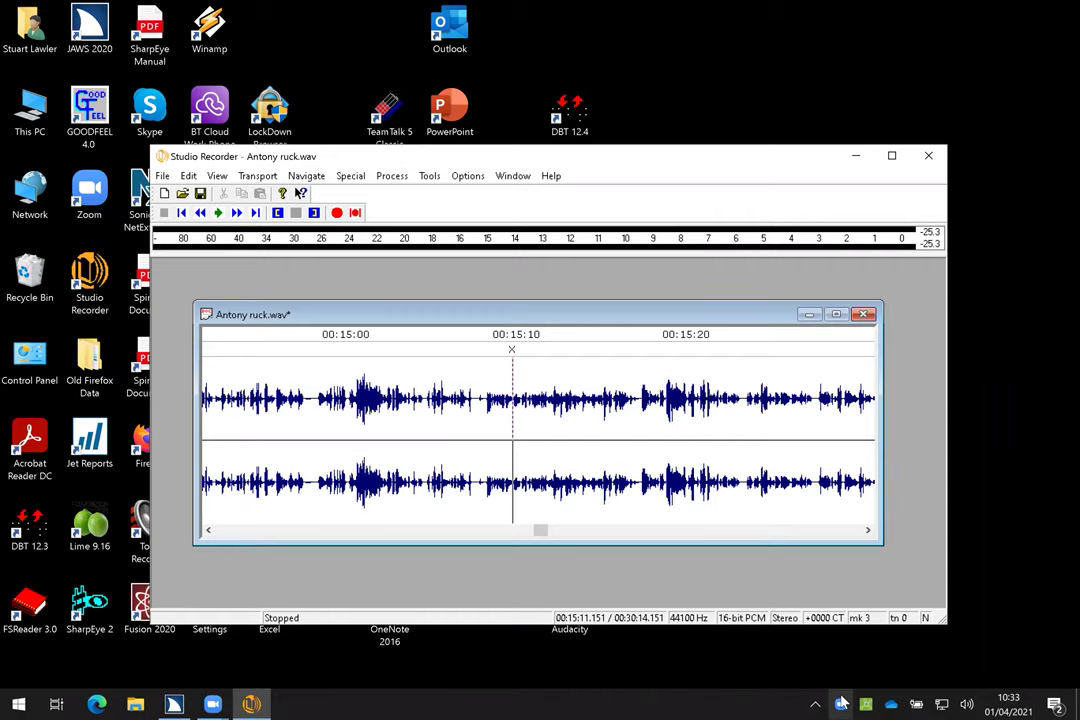
Step: Select the passage from just after the marker near 15:11 to about 15:11.615, using a finer zoom level
key(ctrl+Up)
key(Right)
key(shift+Right)
key(shift+Right)
key(shift+Right)
key(shift+Right)
key(shift+Right)
key(shift+Right)
key(shift+Right)
key(shift+Right)
key(shift+Right)
key(shift+Right)
key(shift+Right)
key(shift+Right)
key(shift+Right)
key(shift+Right)
Step: Play the audio around the selection near 15:11 several times to check its boundaries
key(space)
key(space)
key(space)
key(space)
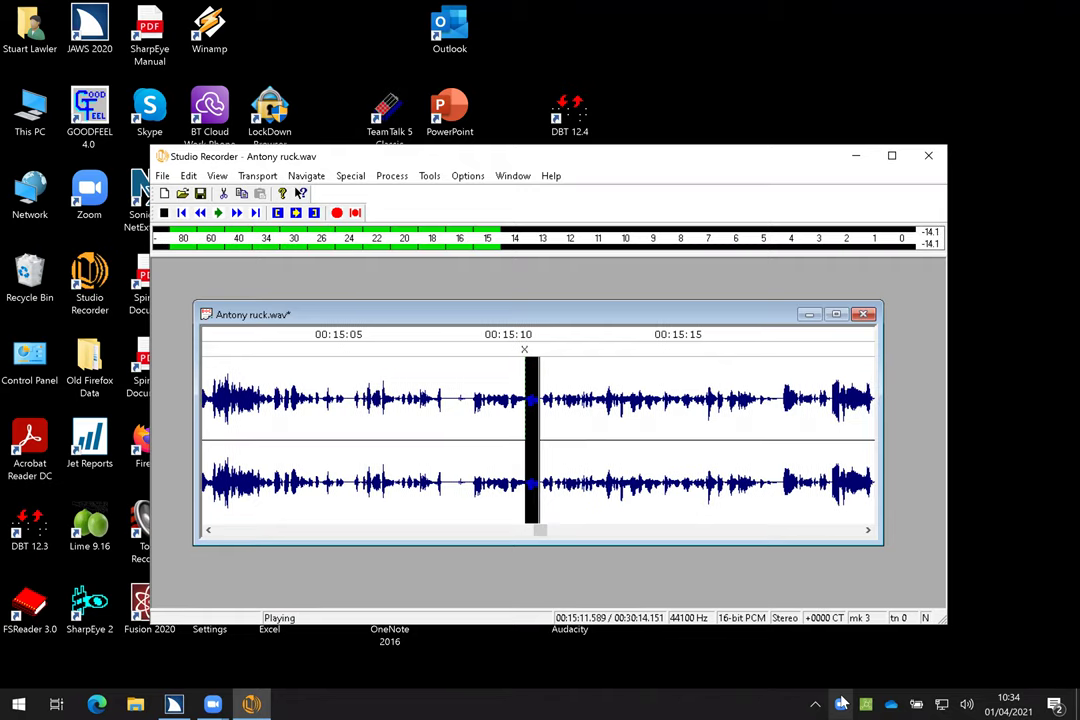
key(space)
Step: Run Preview Delete on the selection near 15:11, delete it and play the audio across the cut
key(alt+t)
key(Up)
key(Up)
key(Up)
key(Return)
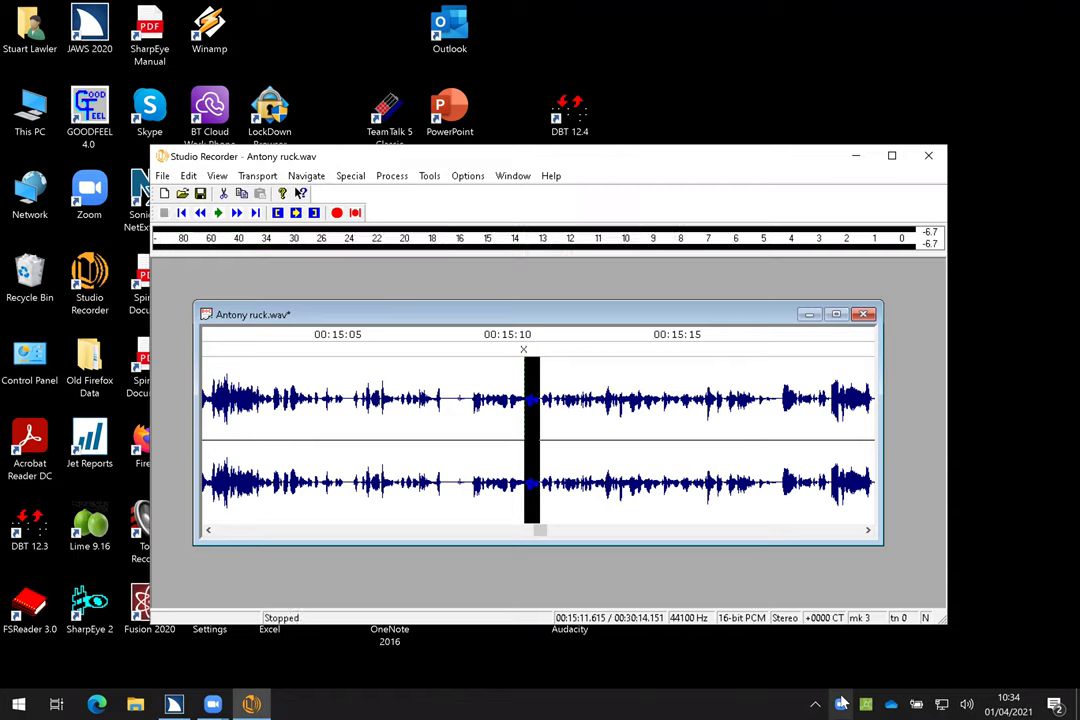
key(space)
key(space)
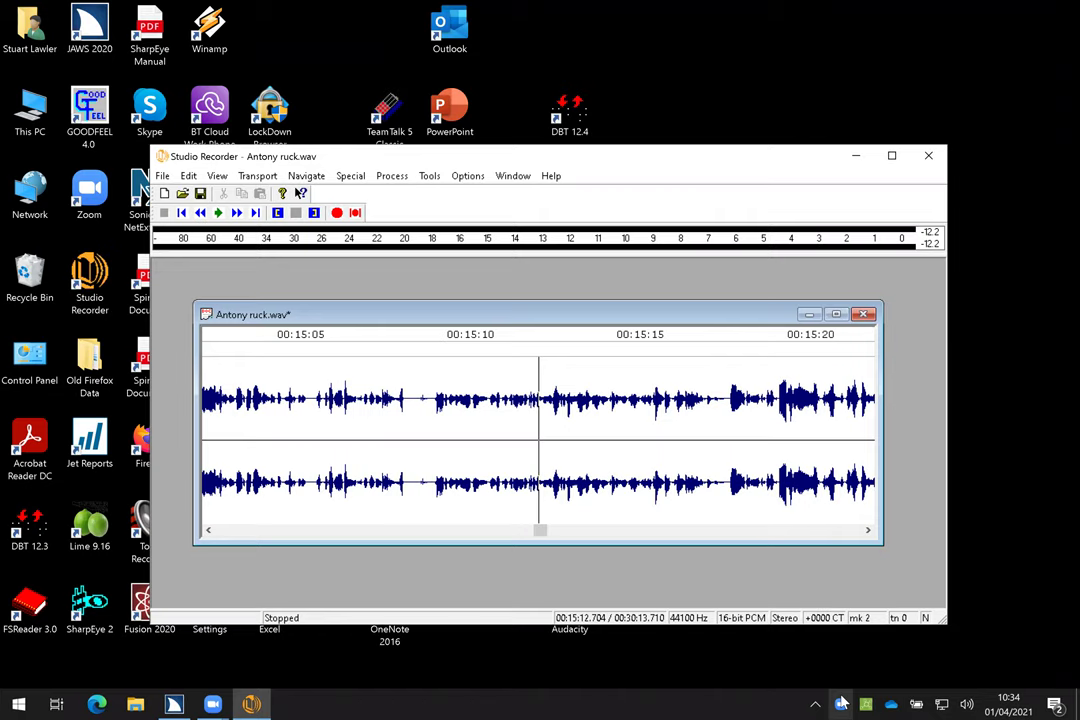
Step: Go to the end of the recording and accept the current position in the Go To Time dialog
key(ctrl+End)
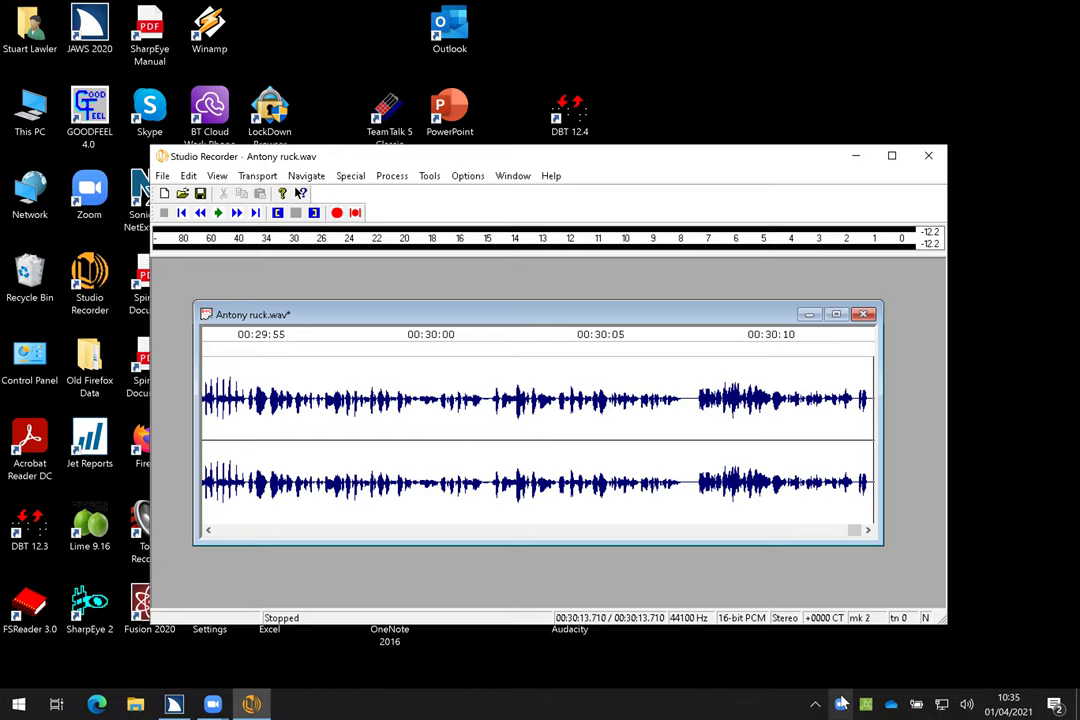
key(ctrl+g)
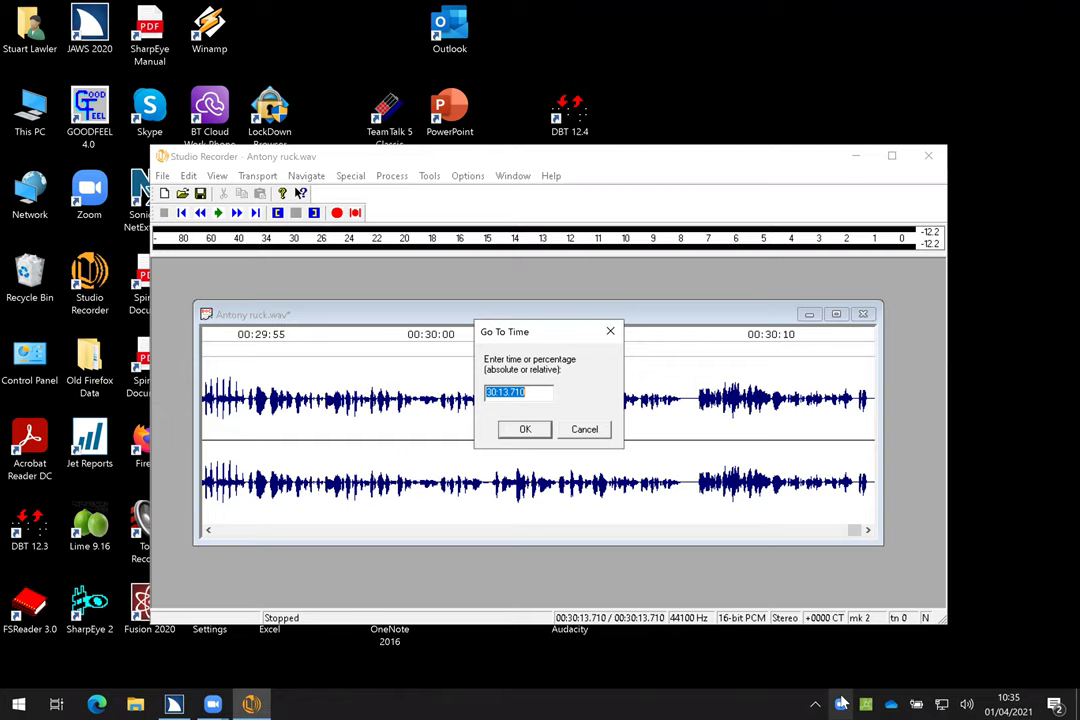
key(Return)
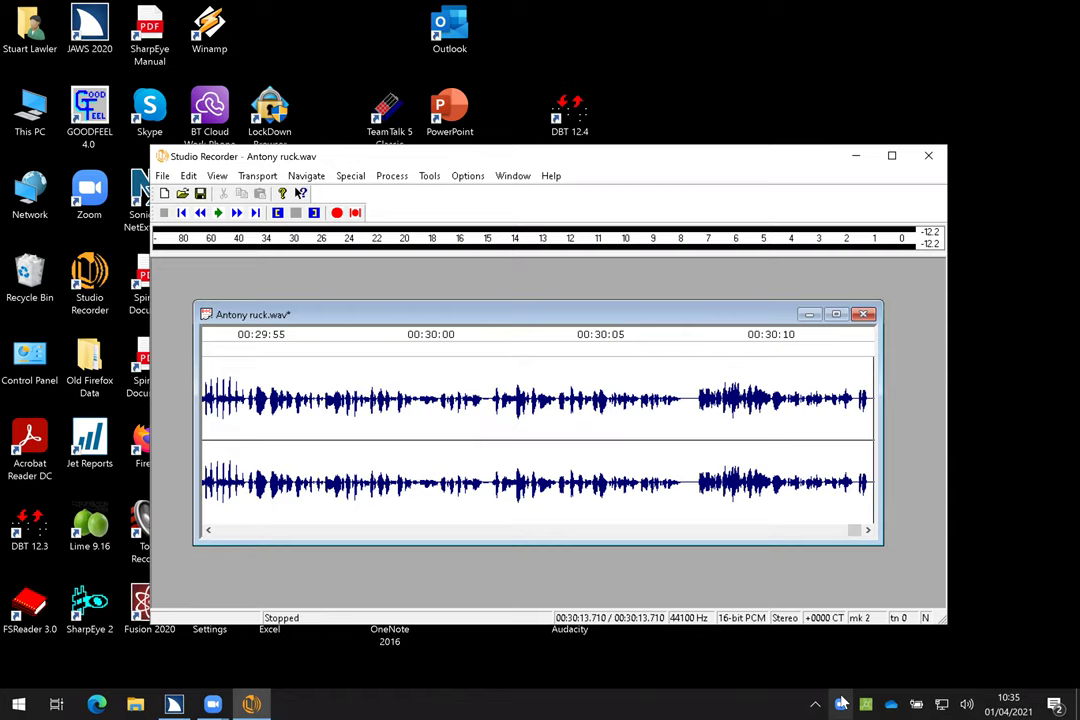
Step: Return to the start of the recording, play its opening briefly and go back to the start
key(ctrl+Home)
key(space)
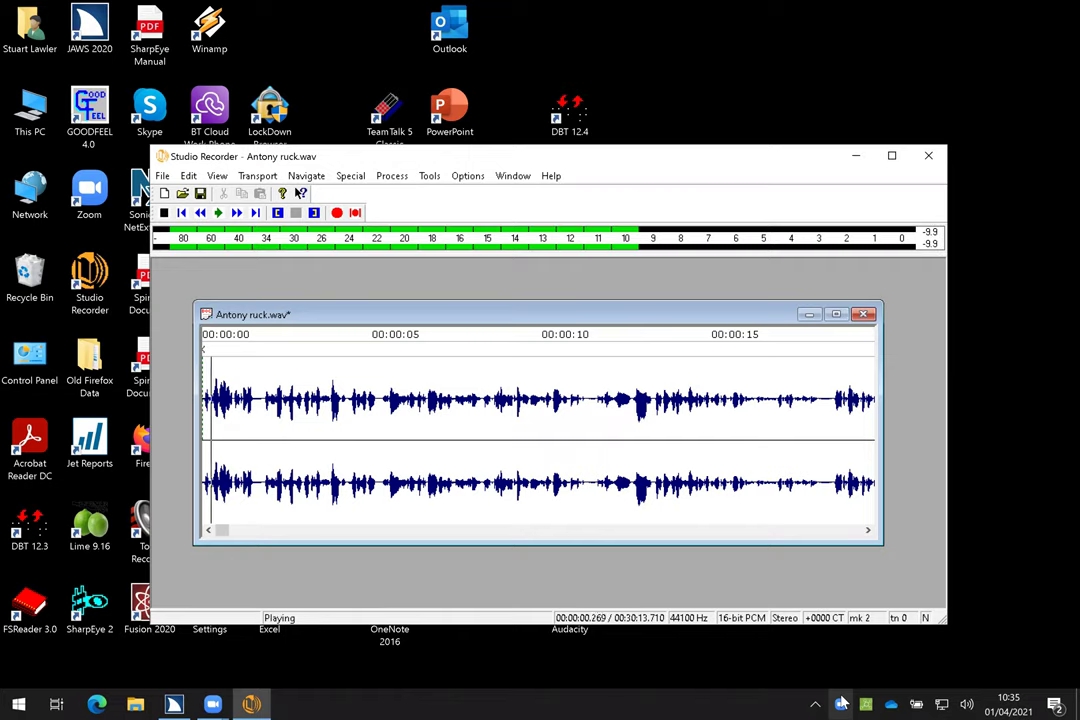
key(space)
key(ctrl+Home)
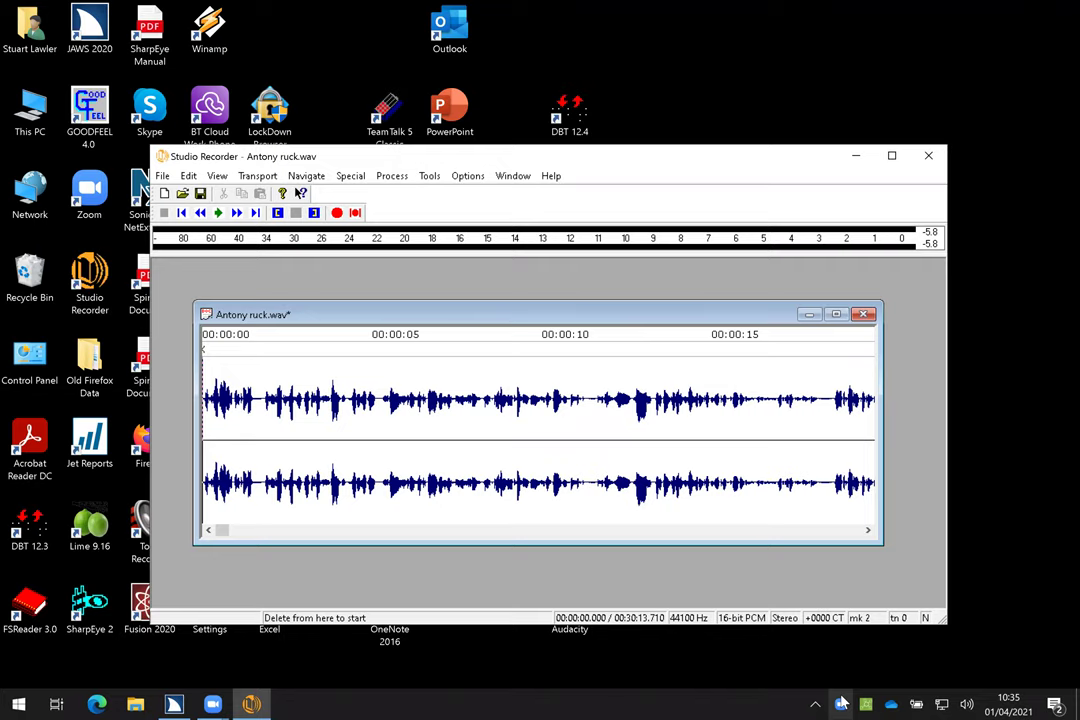
Step: Open Show intro.wav from the SR files folder and play it from the start
click(842, 704)
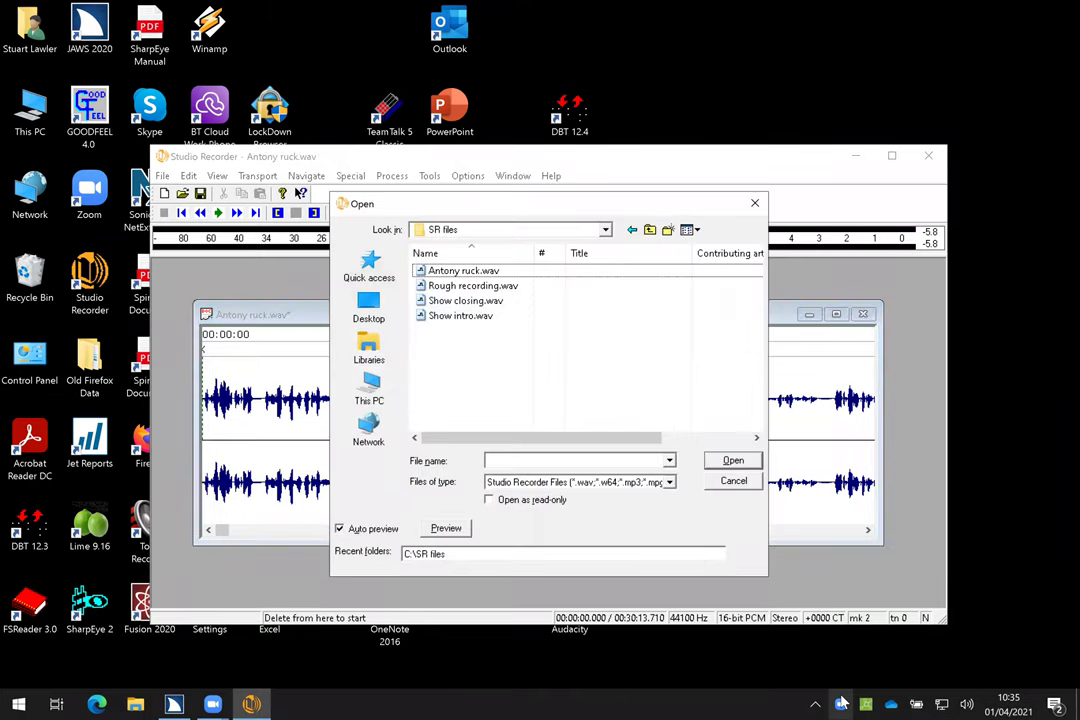
key(Down)
key(Down)
key(Down)
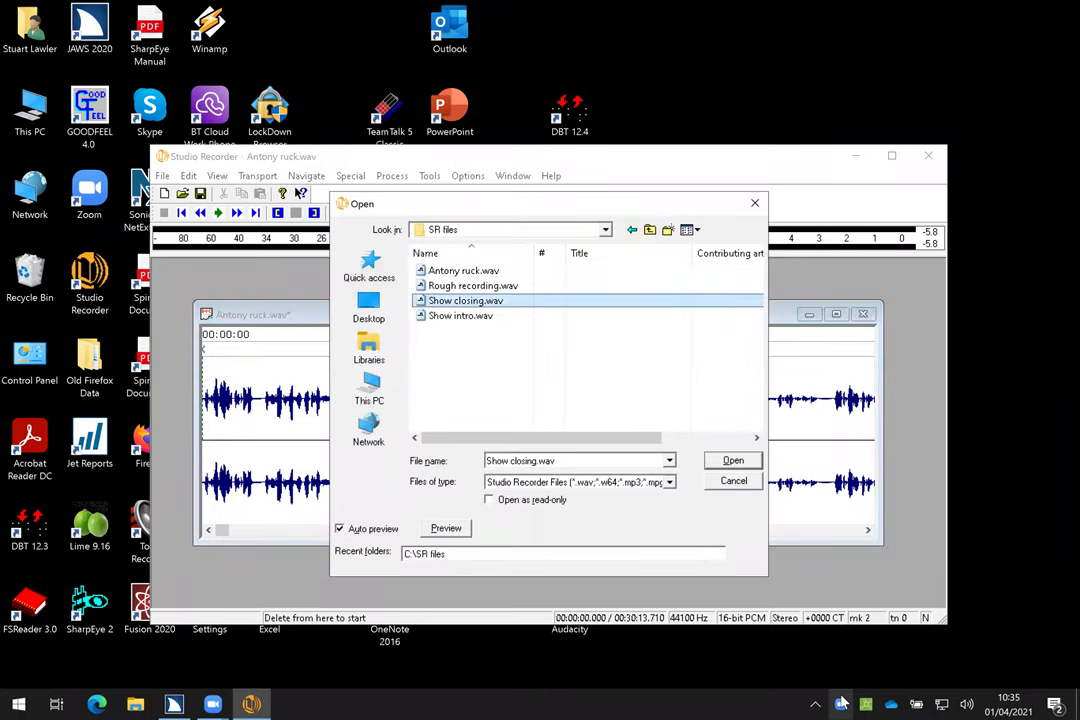
key(Down)
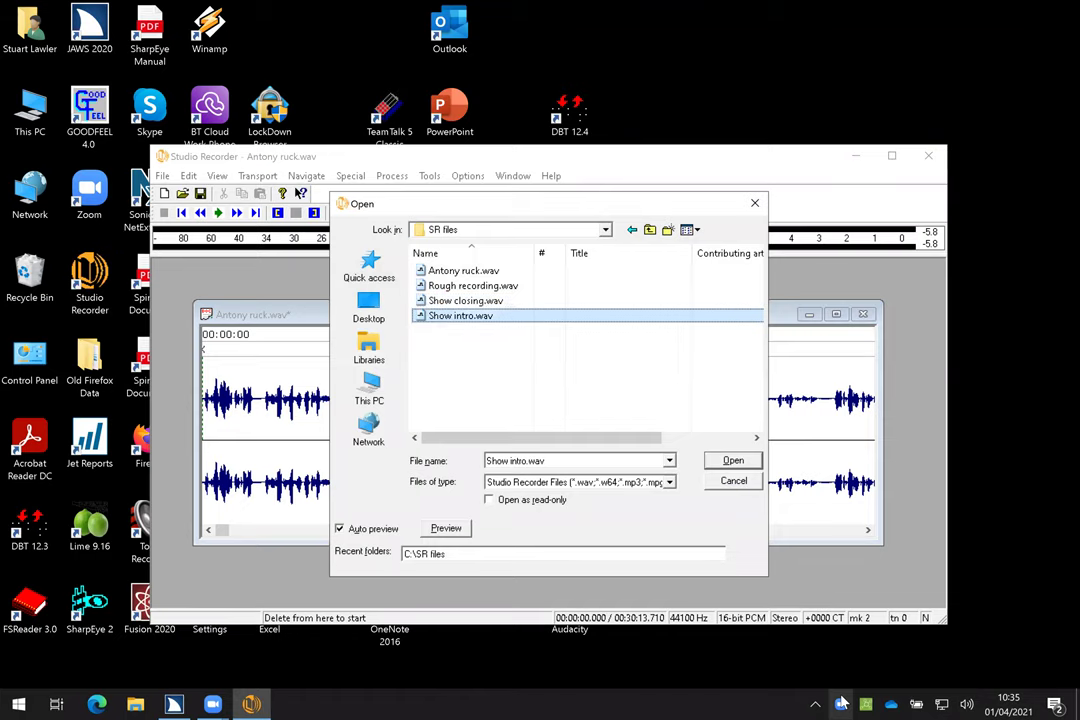
key(Return)
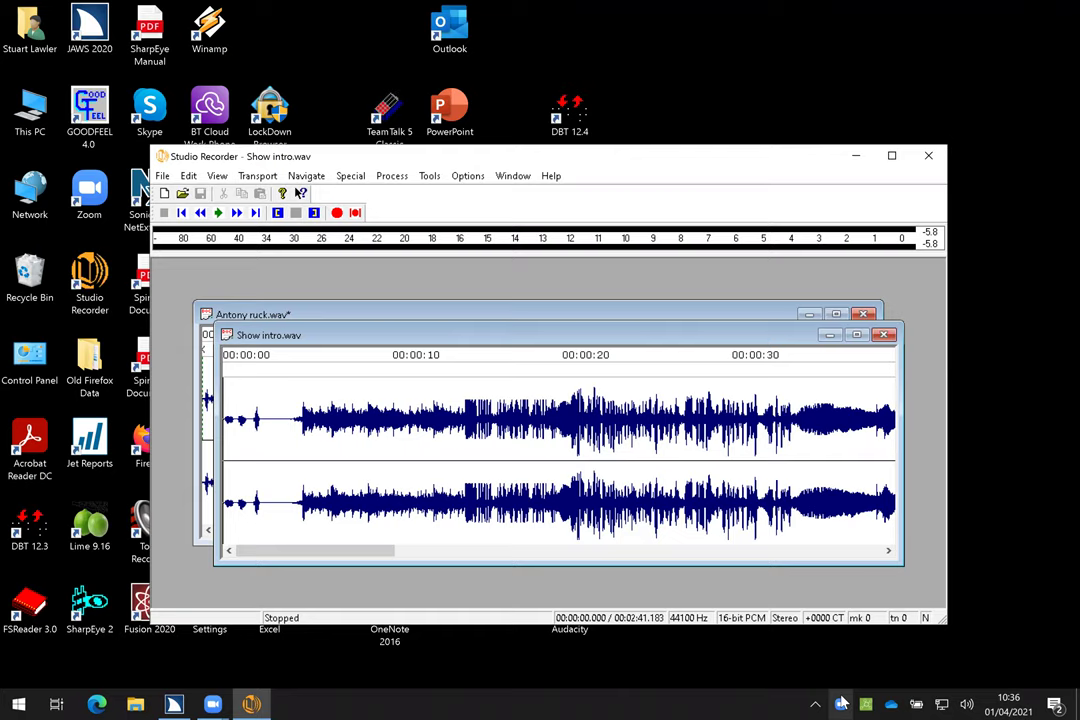
key(space)
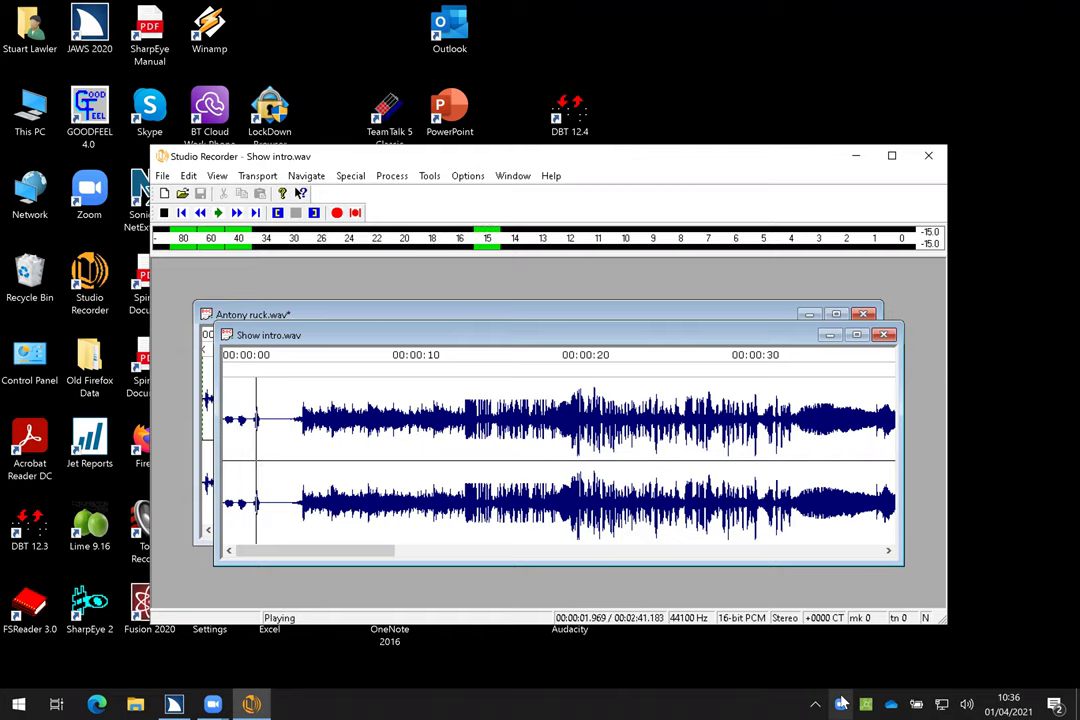
Step: Delete everything before about 3.76 seconds in Show intro.wav and briefly play the new opening
key(space)
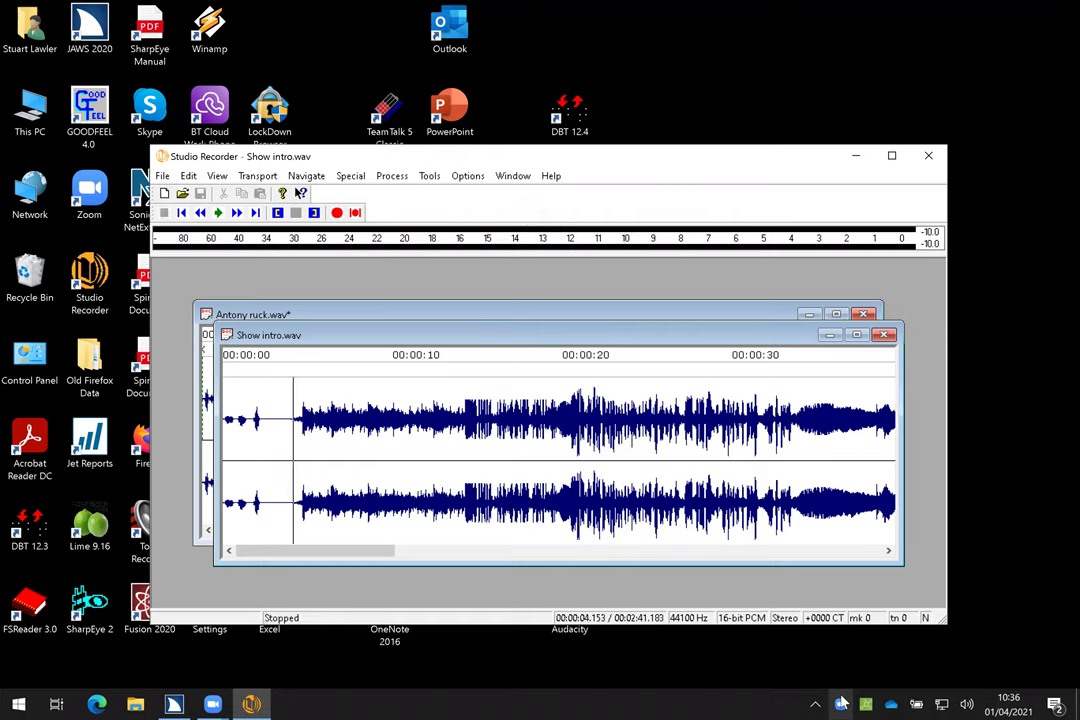
key(Left)
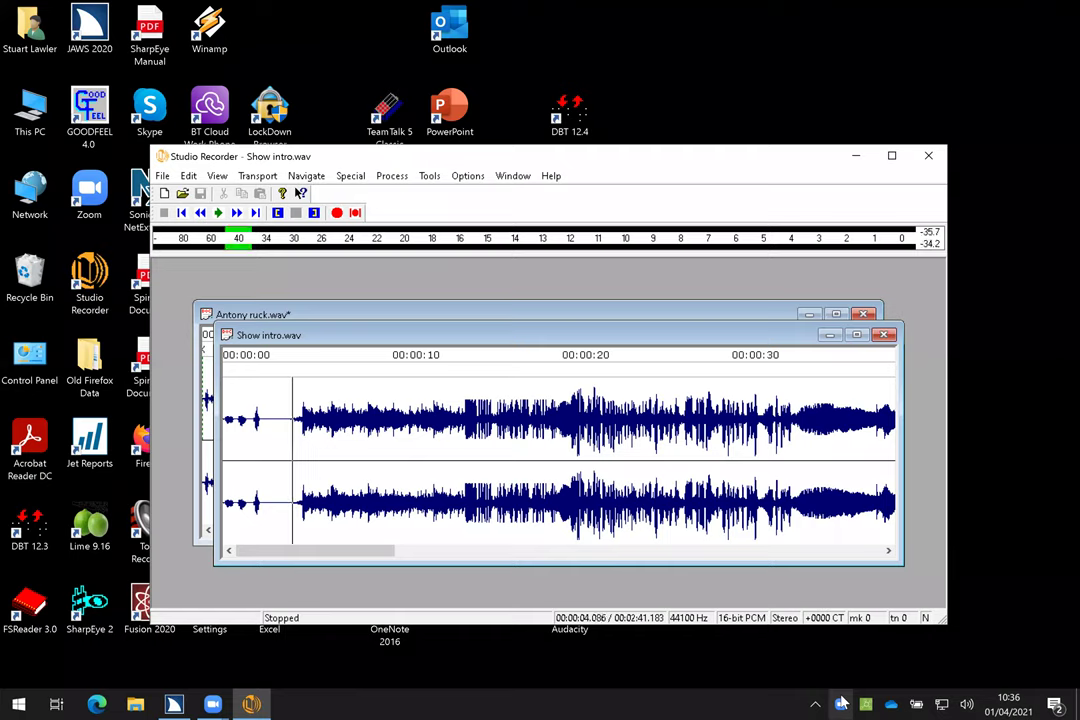
key(Left)
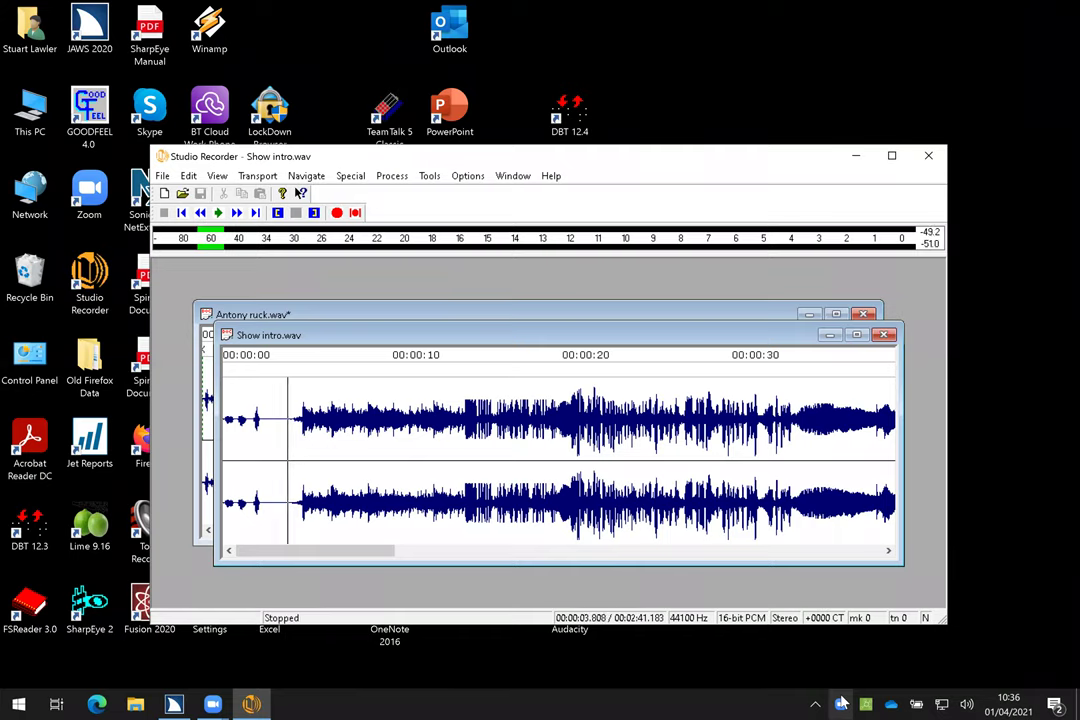
key(Left)
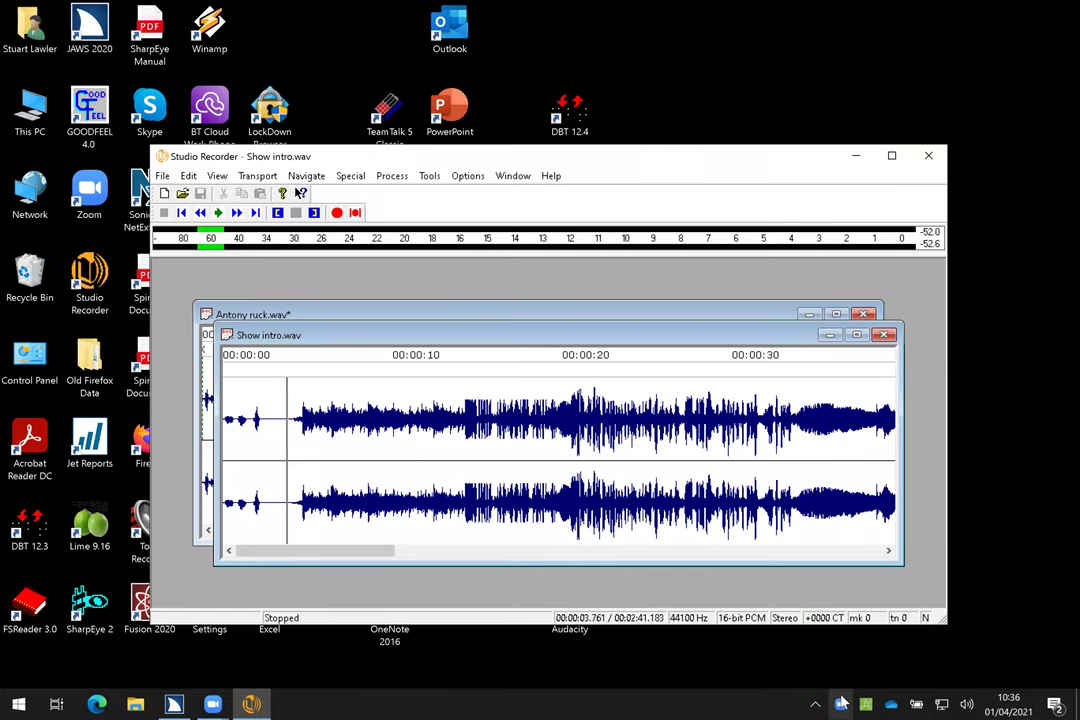
key(shift+Home)
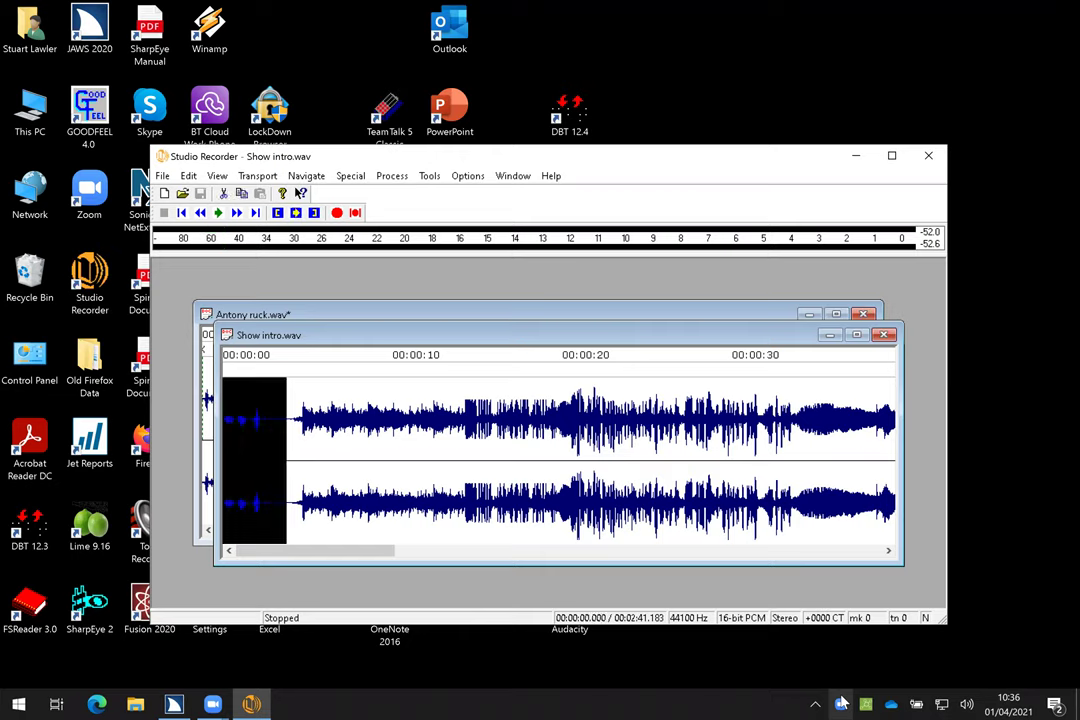
key(Delete)
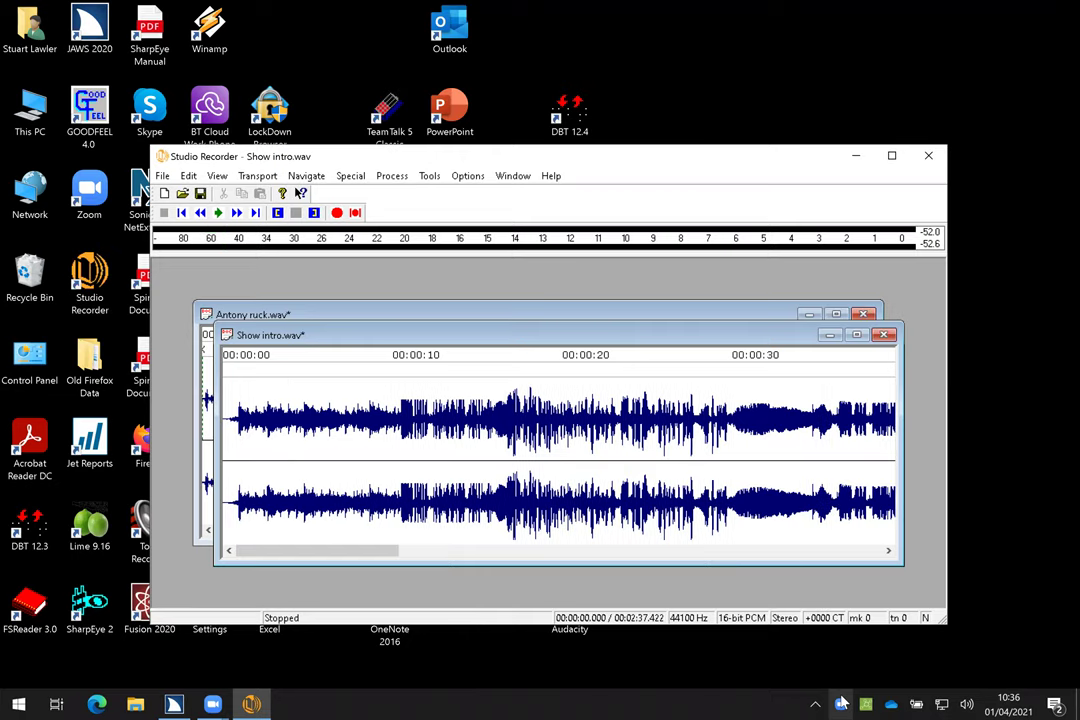
key(space)
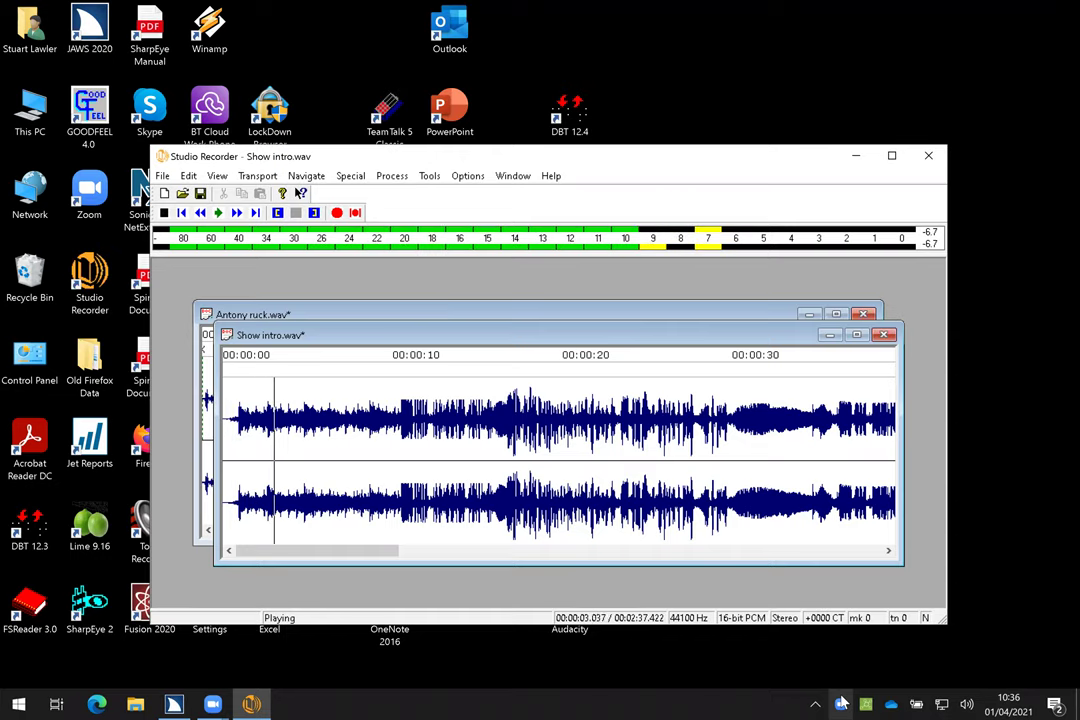
key(space)
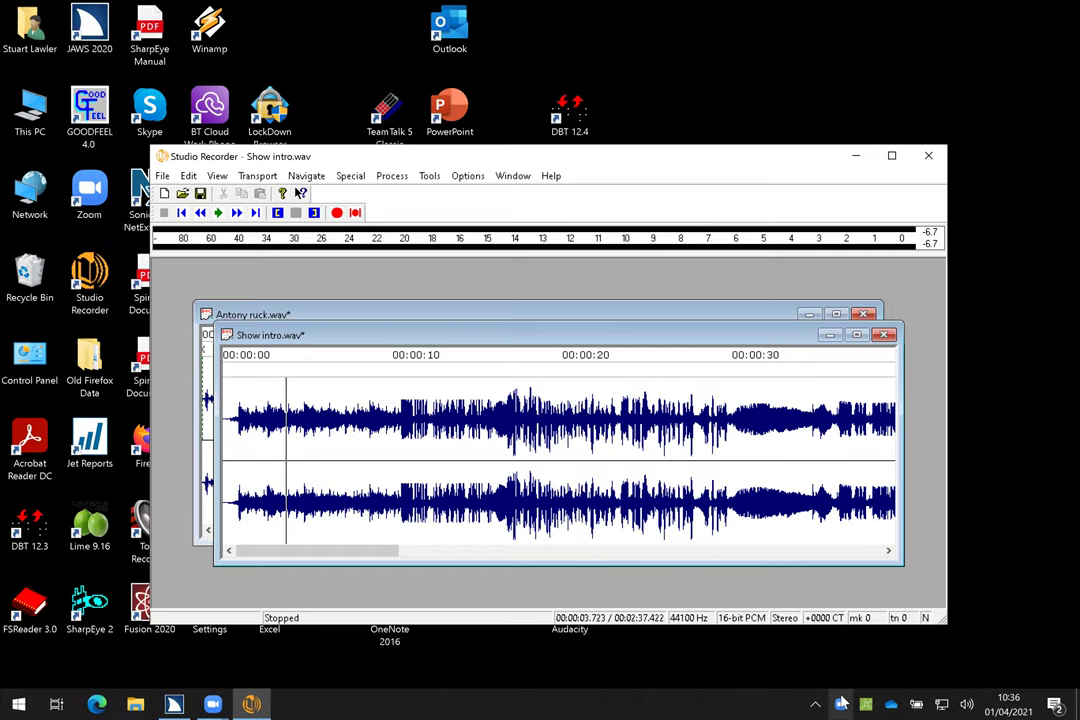
Step: Play the closing seconds of Show intro.wav through to the end of the file
key(End)
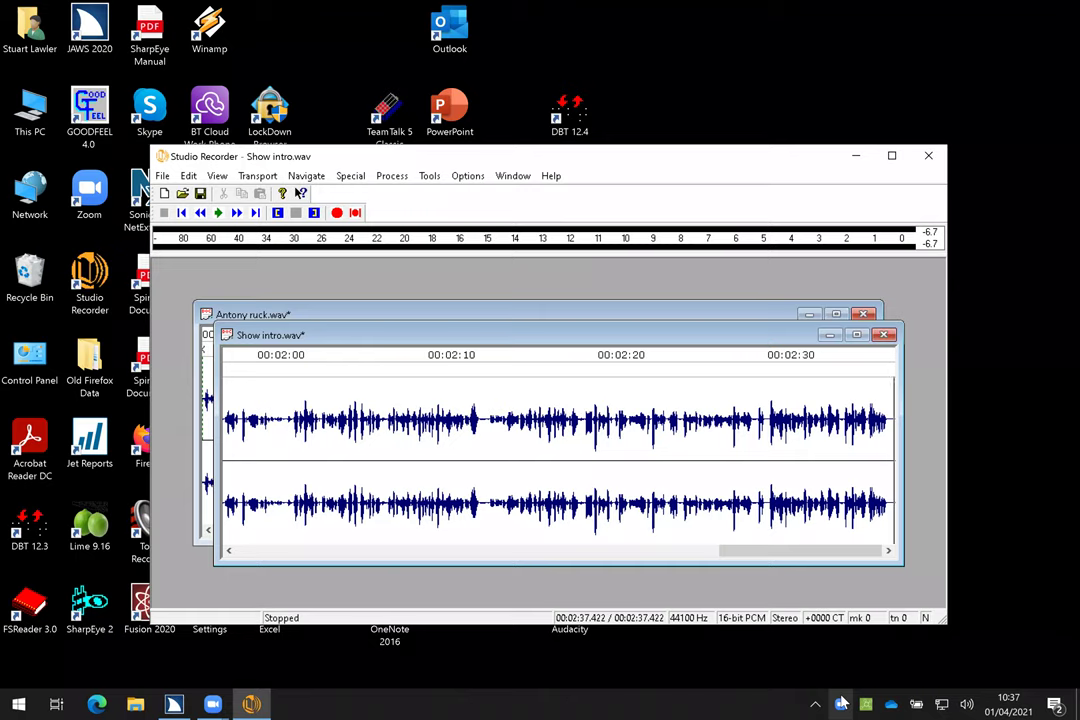
key(Left)
key(Left)
key(Left)
key(Left)
key(Left)
key(Left)
key(space)
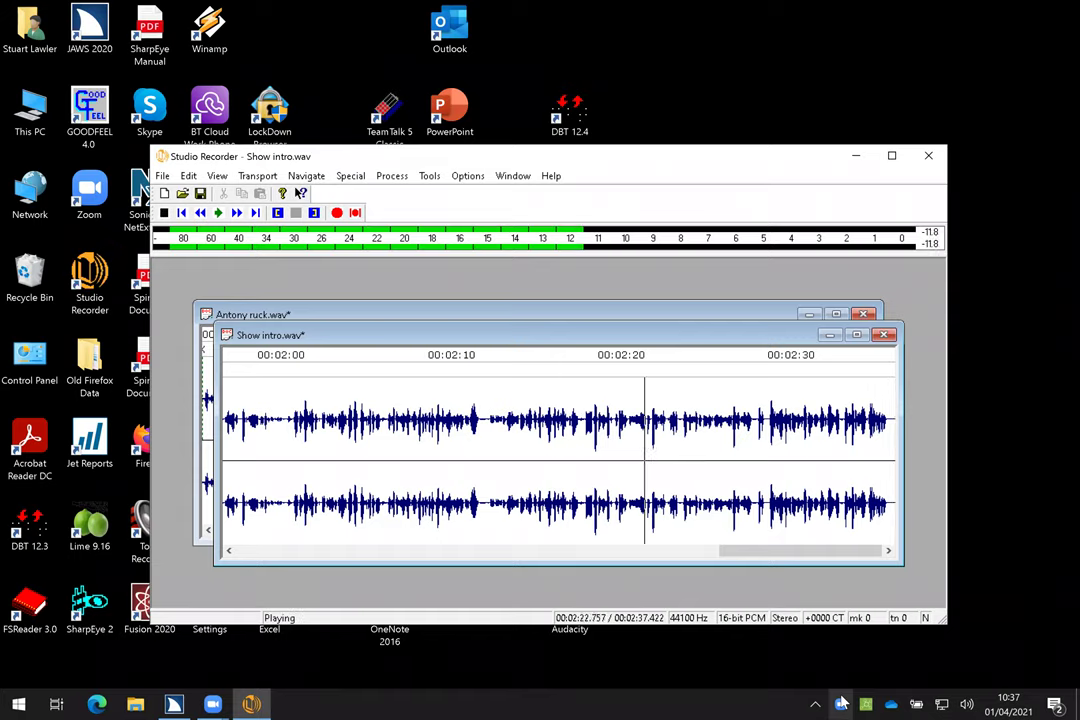
key(Right)
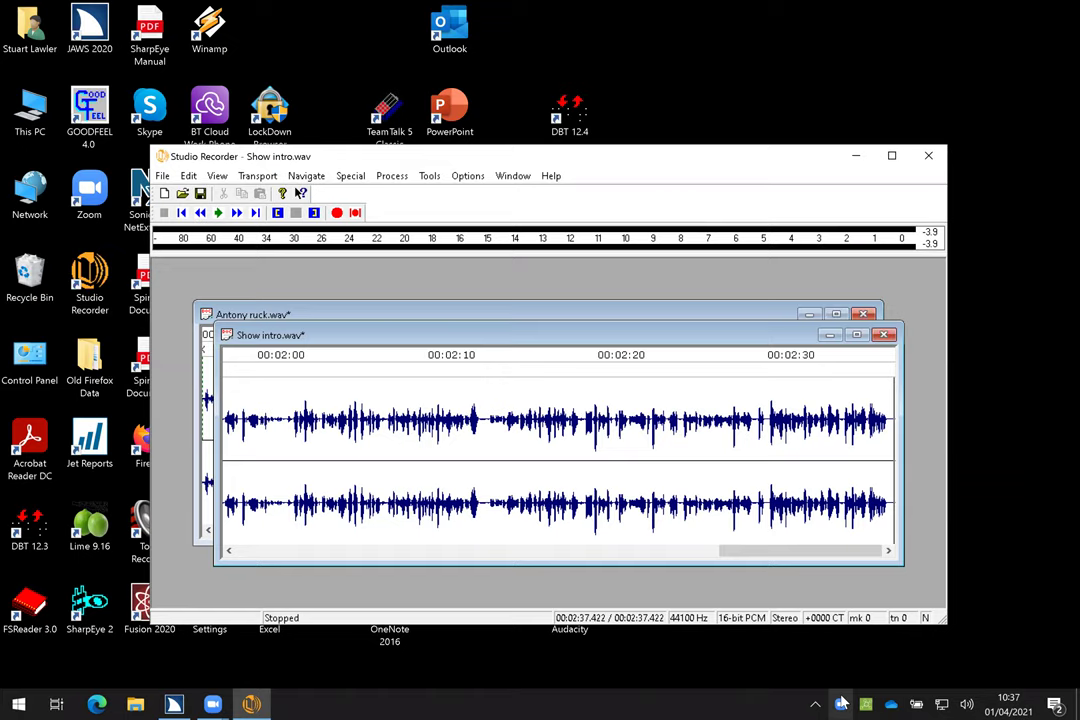
Step: Switch to the edited speech recording, check its opening, and copy the whole recording to the clipboard
key(ctrl+F6)
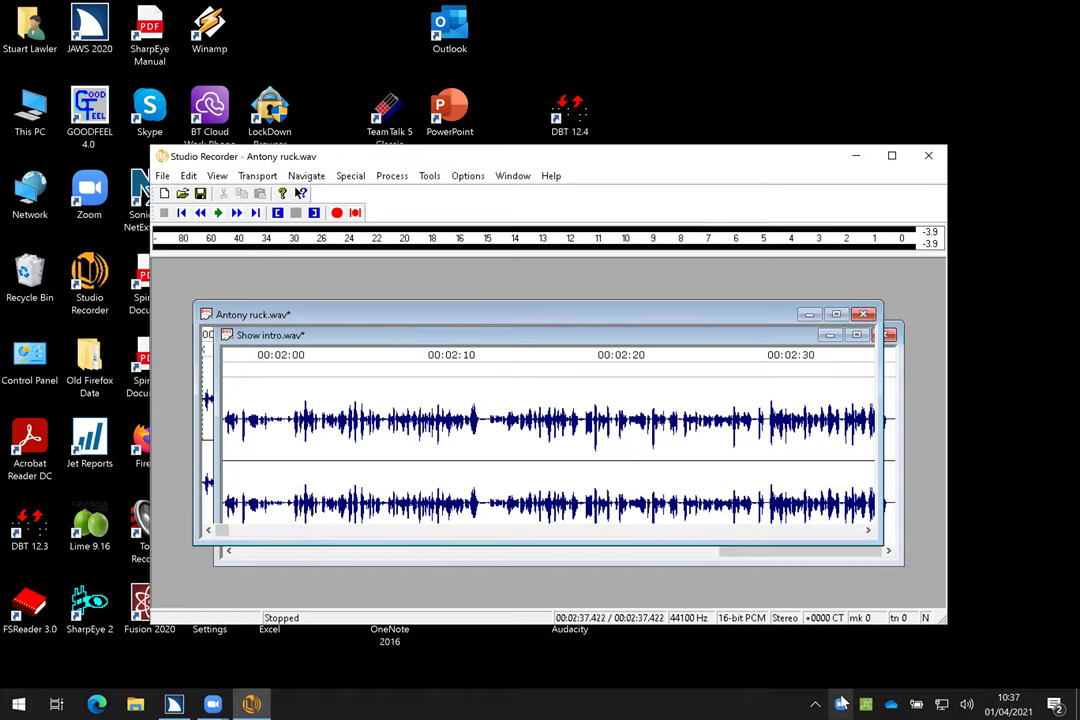
key(space)
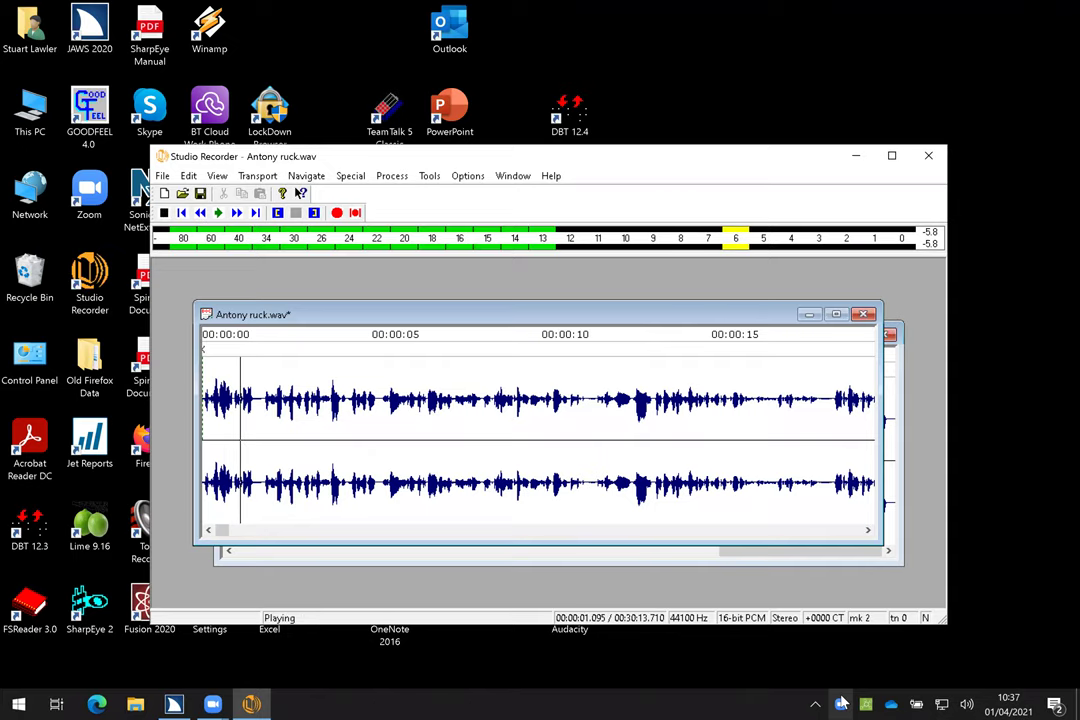
key(space)
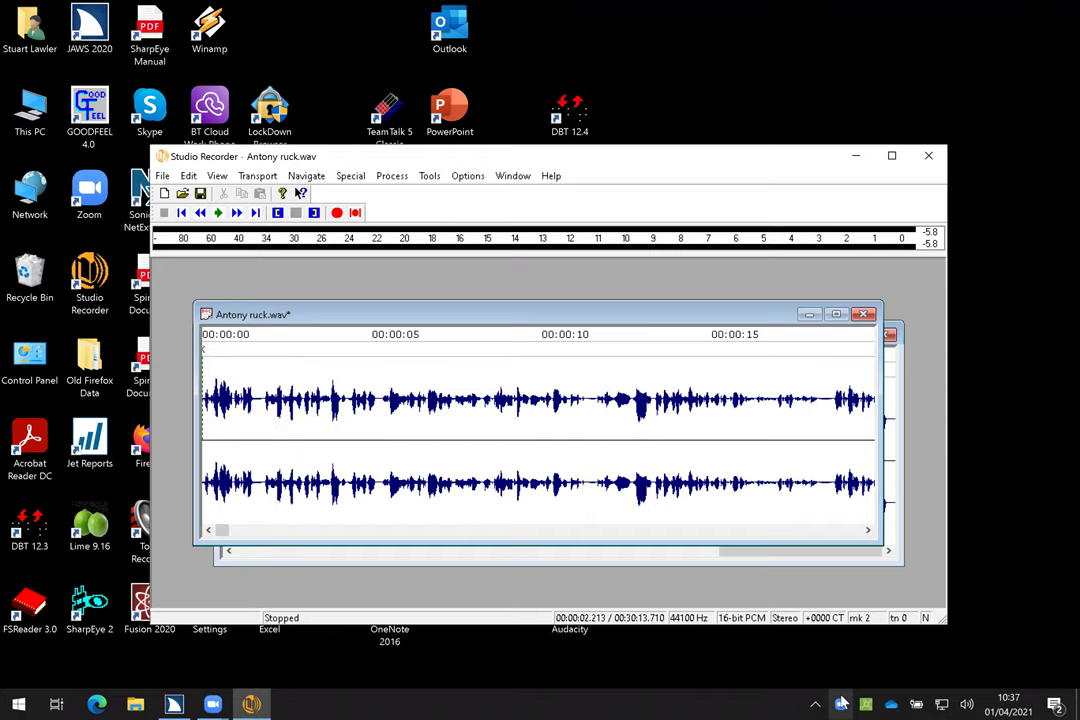
key(Home)
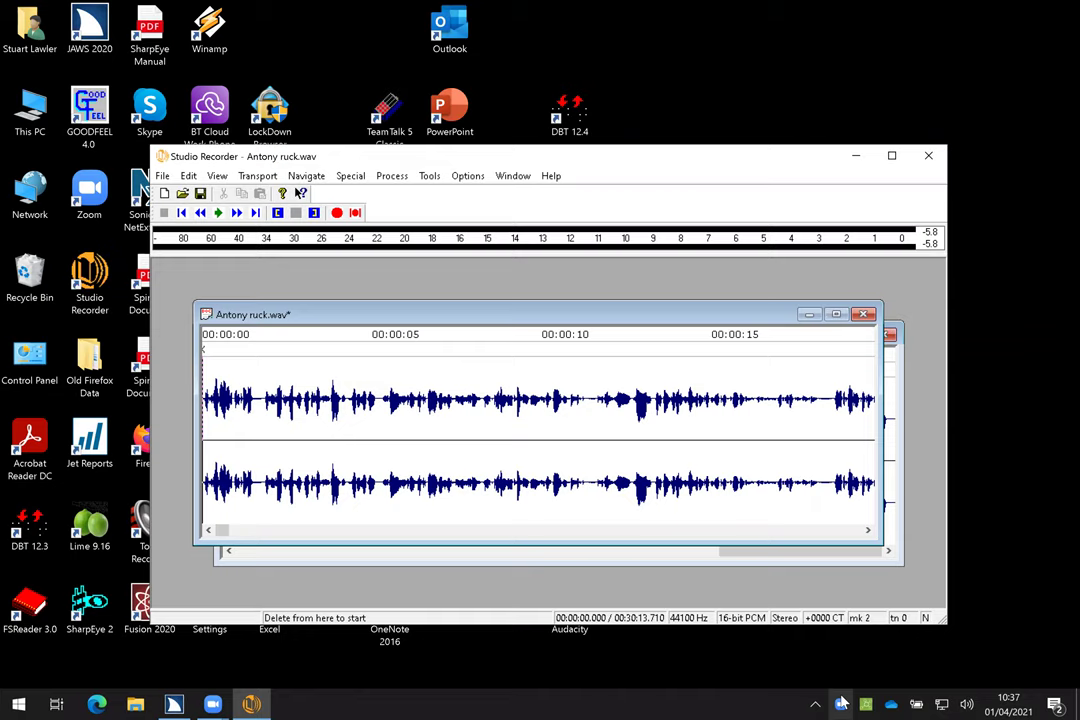
key(ctrl+a)
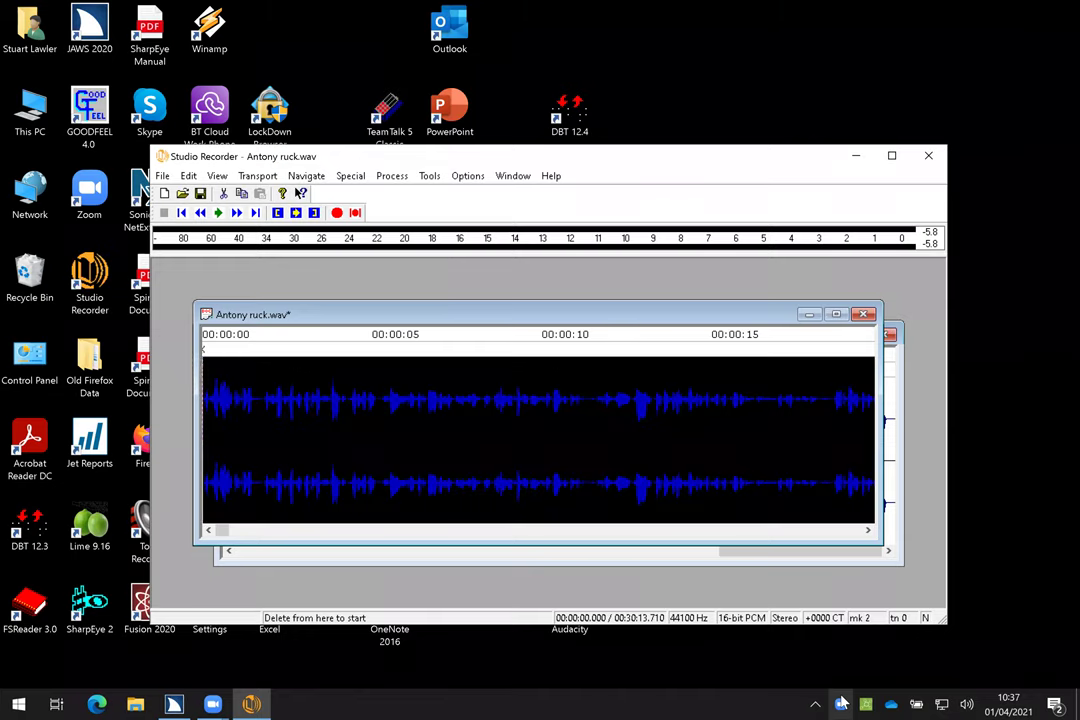
key(ctrl+c)
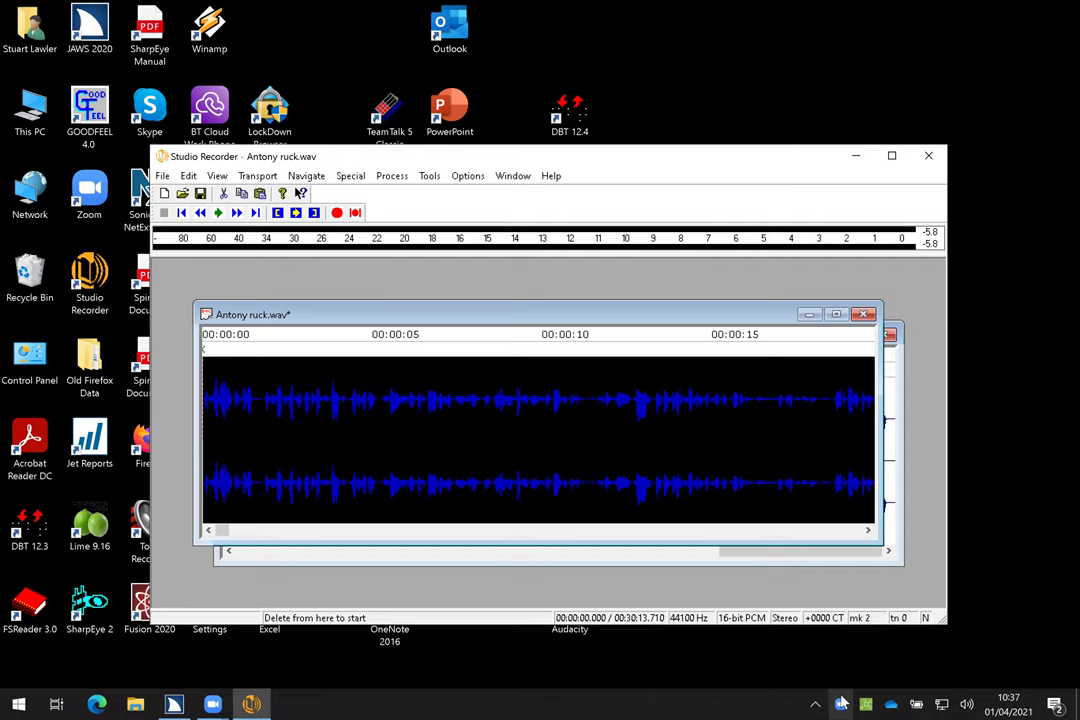
Step: Return to Show intro.wav and place the playback position at about 2:36.92, right after the last words
key(ctrl+Tab)
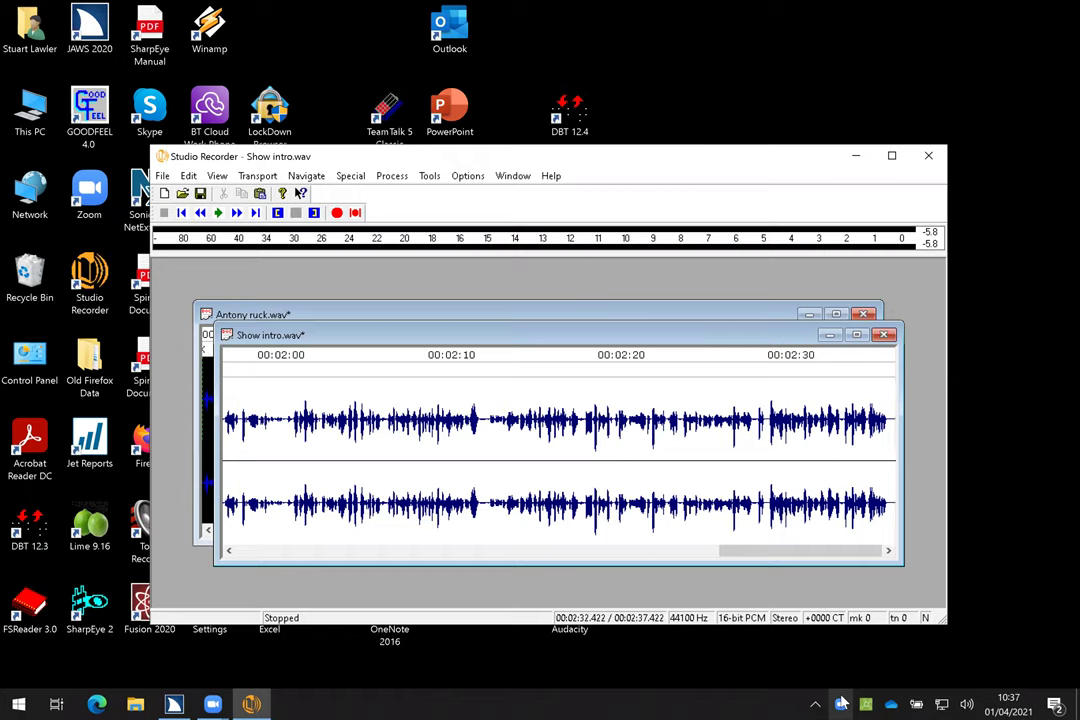
key(space)
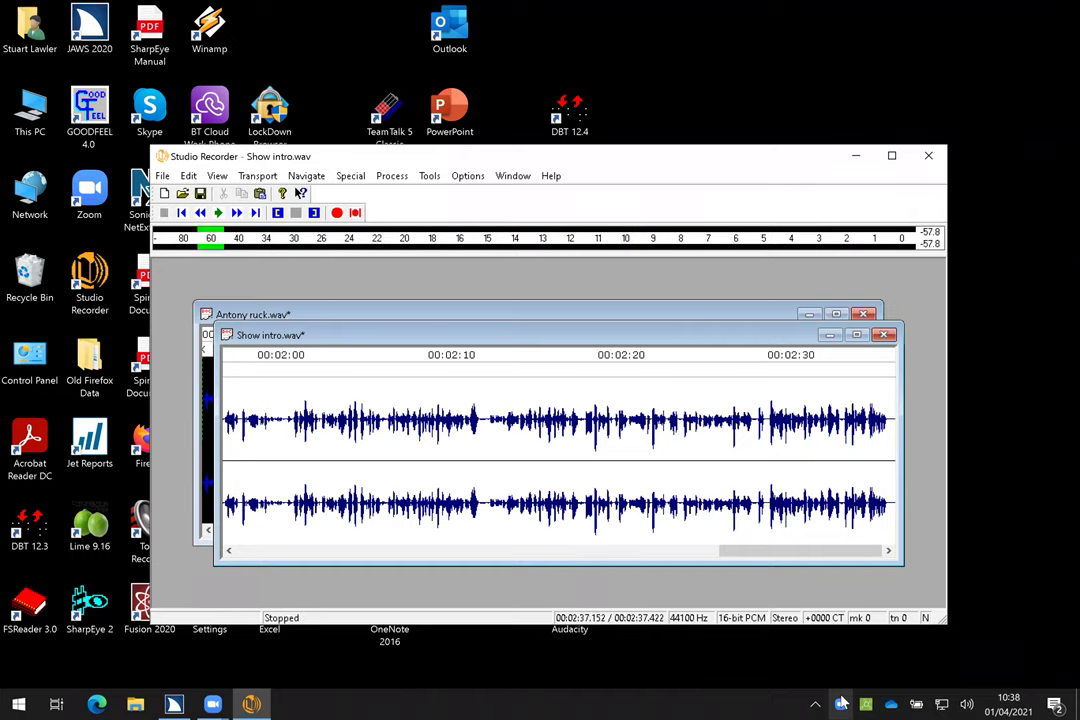
key(space)
key(space)
key(space)
key(space)
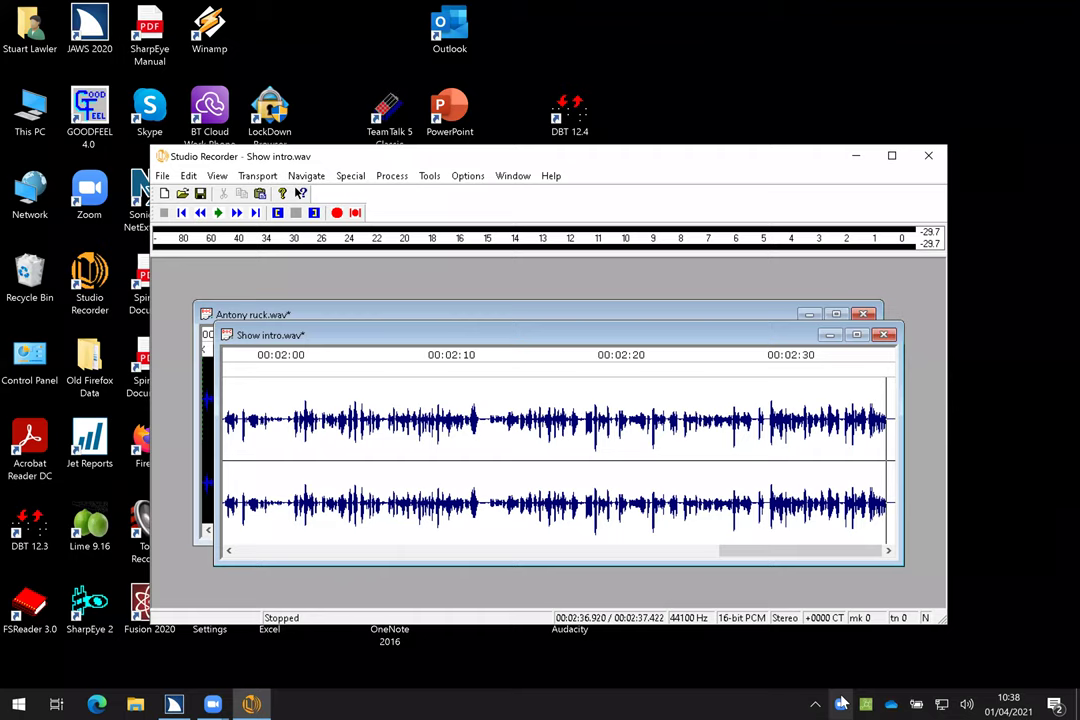
Step: Start a Mix of the clipboard audio at the current position and raise the destination volume to 0 dB
key(ctrl+m)
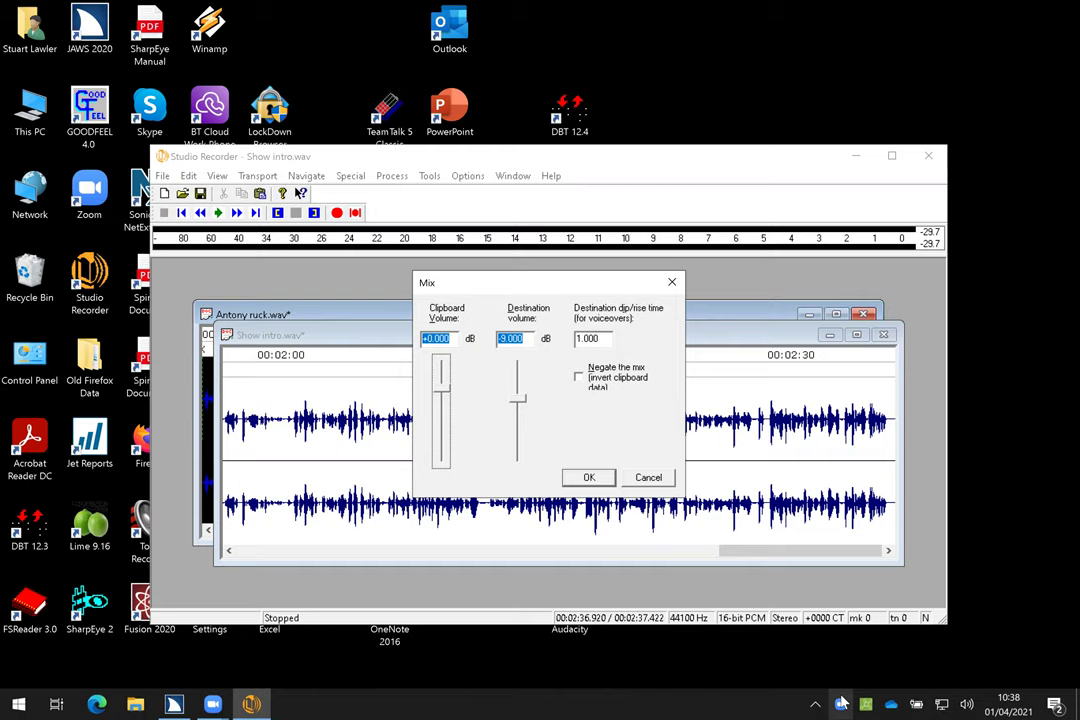
key(Tab)
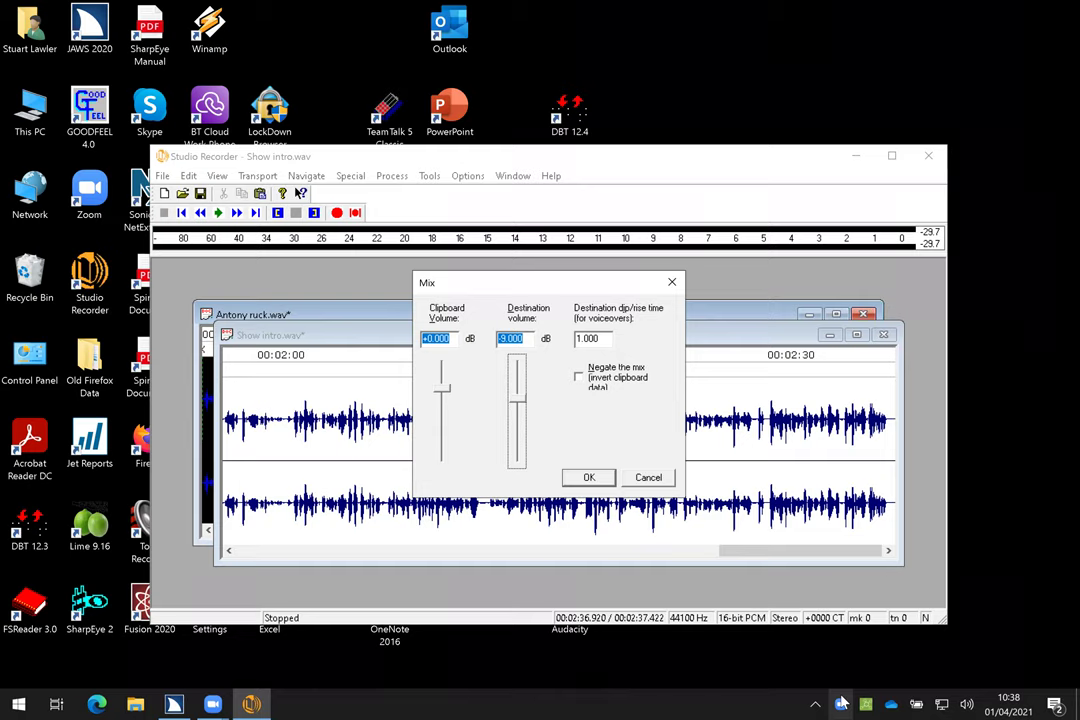
key(Up)
key(Up)
key(Up)
key(Up)
key(Up)
key(Up)
key(Up)
key(Up)
key(Up)
key(Tab)
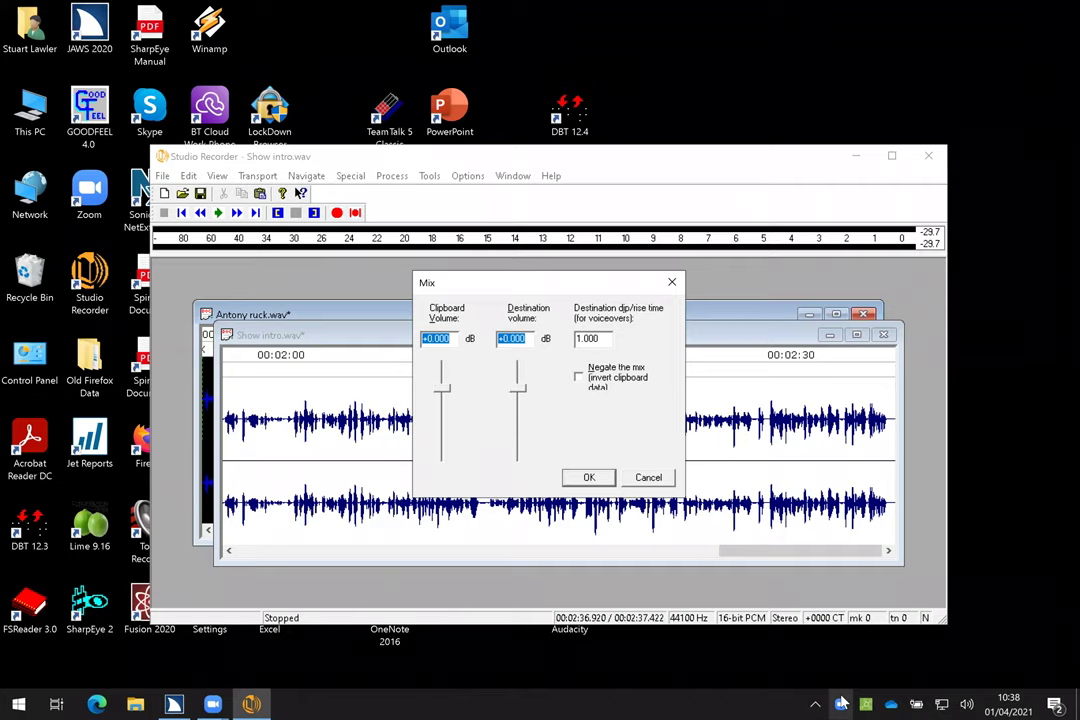
Step: Set the destination dip/rise time to 0, apply the mix and play the audio across the join
key(Tab)
key(Right)
text(0)
key(Tab)
key(Return)
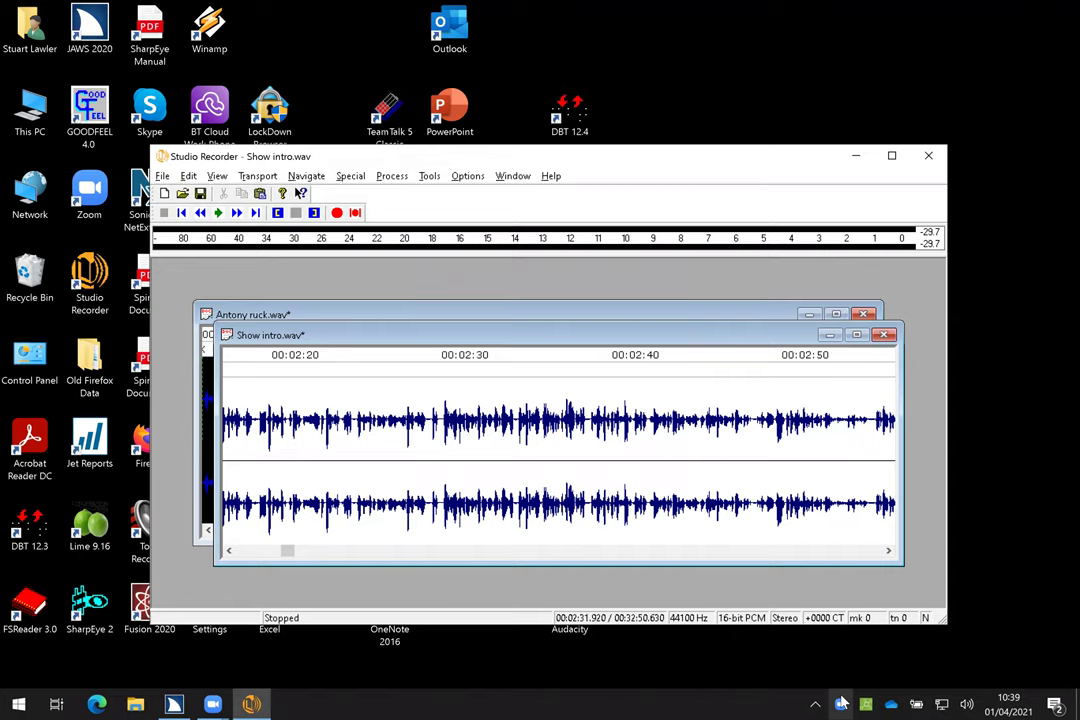
key(space)
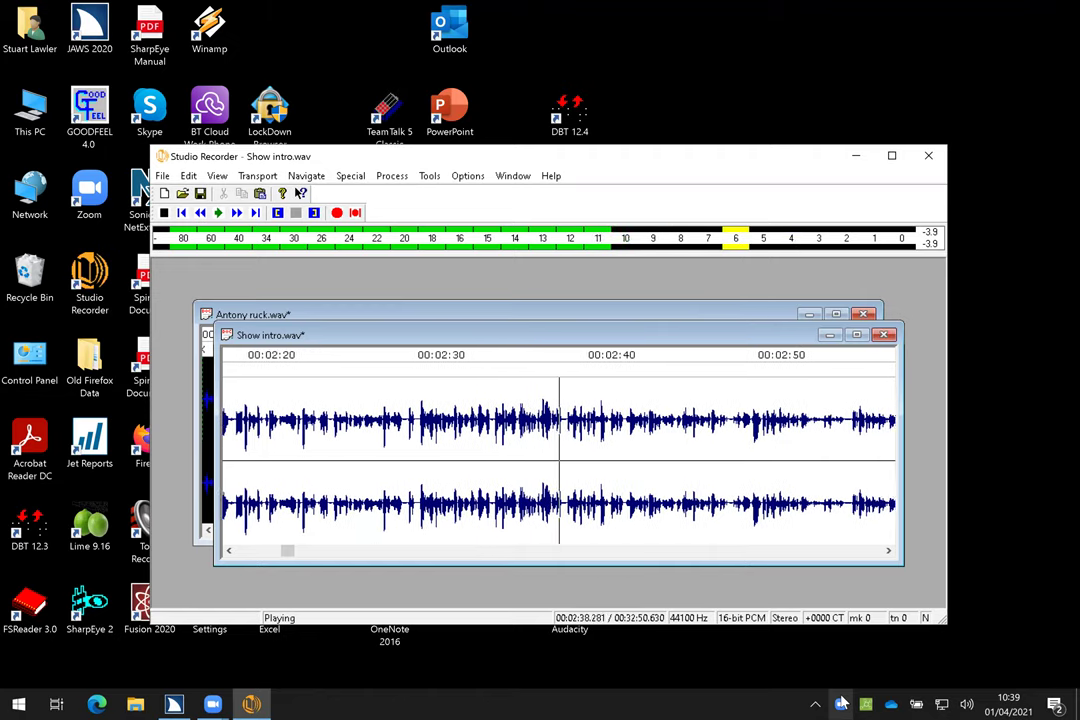
key(space)
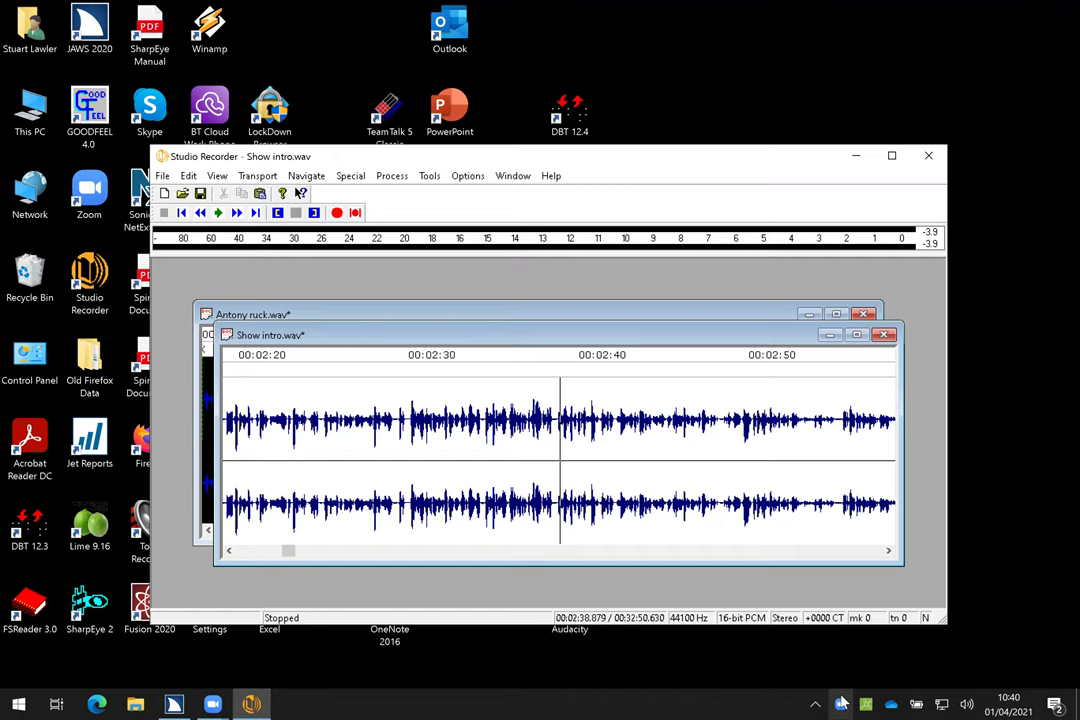
Step: Go to the end of Show intro.wav and close the speech recording without saving its changes
key(ctrl+End)
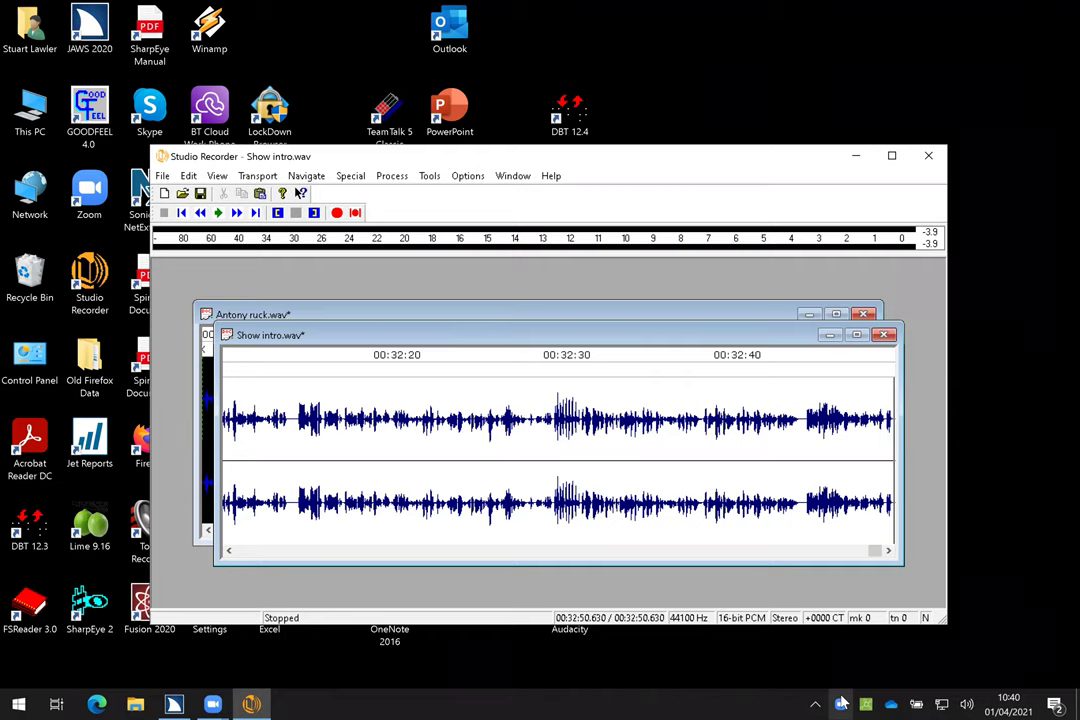
key(ctrl+F6)
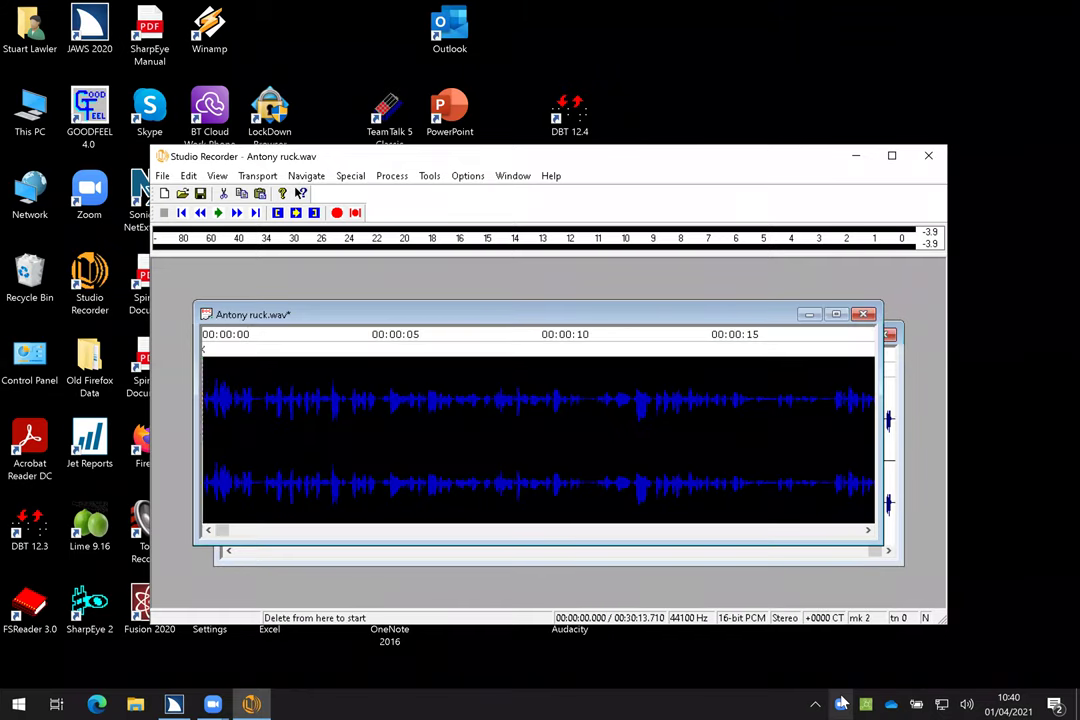
key(ctrl+F4)
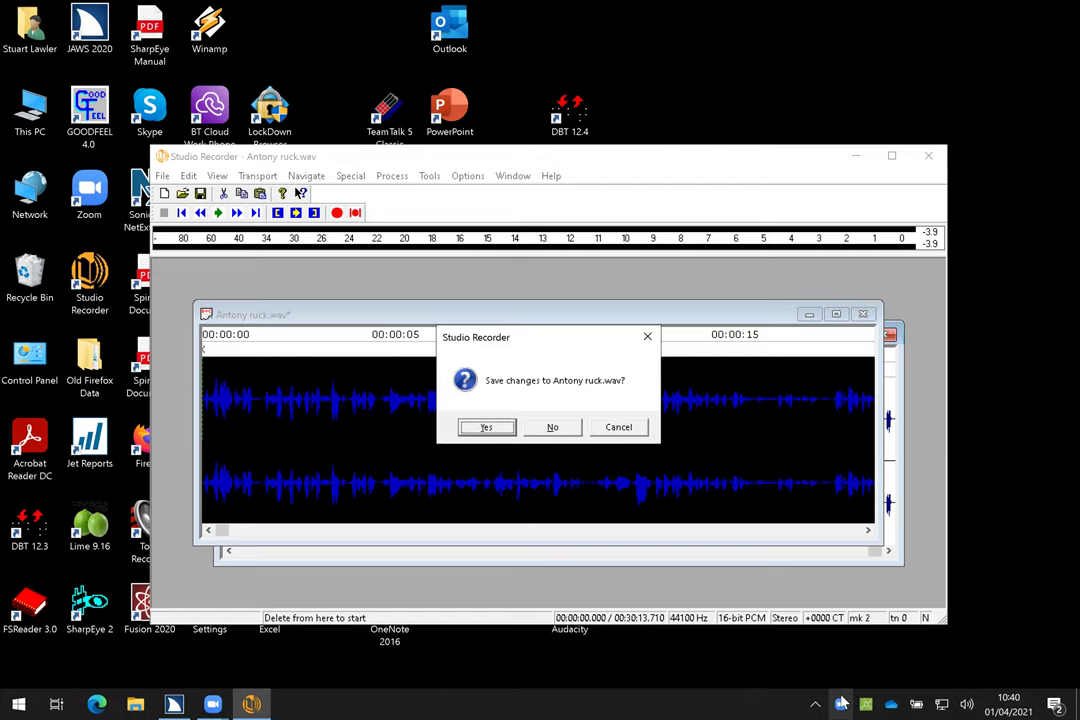
key(Tab)
key(Return)
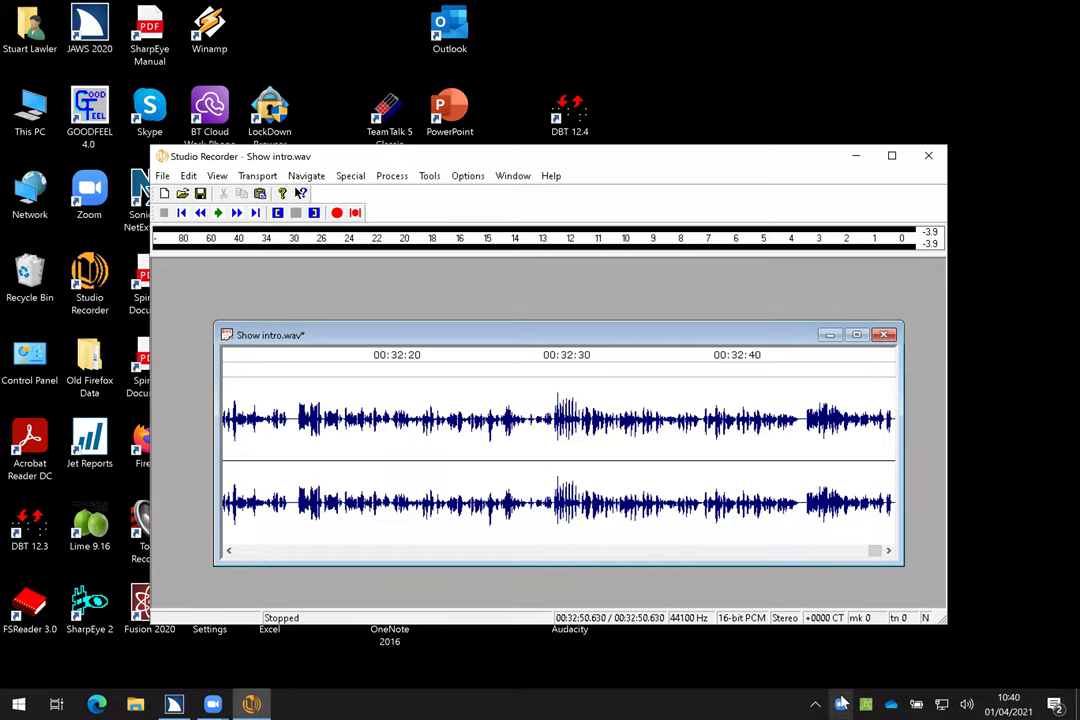
Step: Open Show closing.wav from the SR files folder and play its opening briefly
key(ctrl+o)
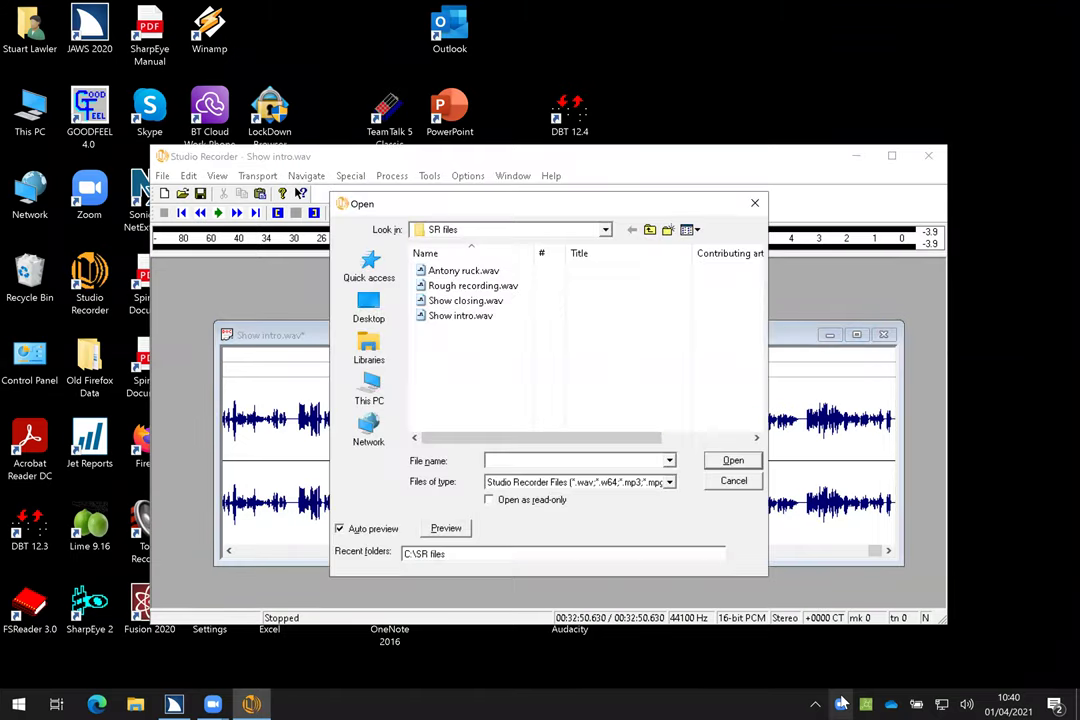
key(shift+Tab)
key(Down)
key(Down)
key(Down)
key(Up)
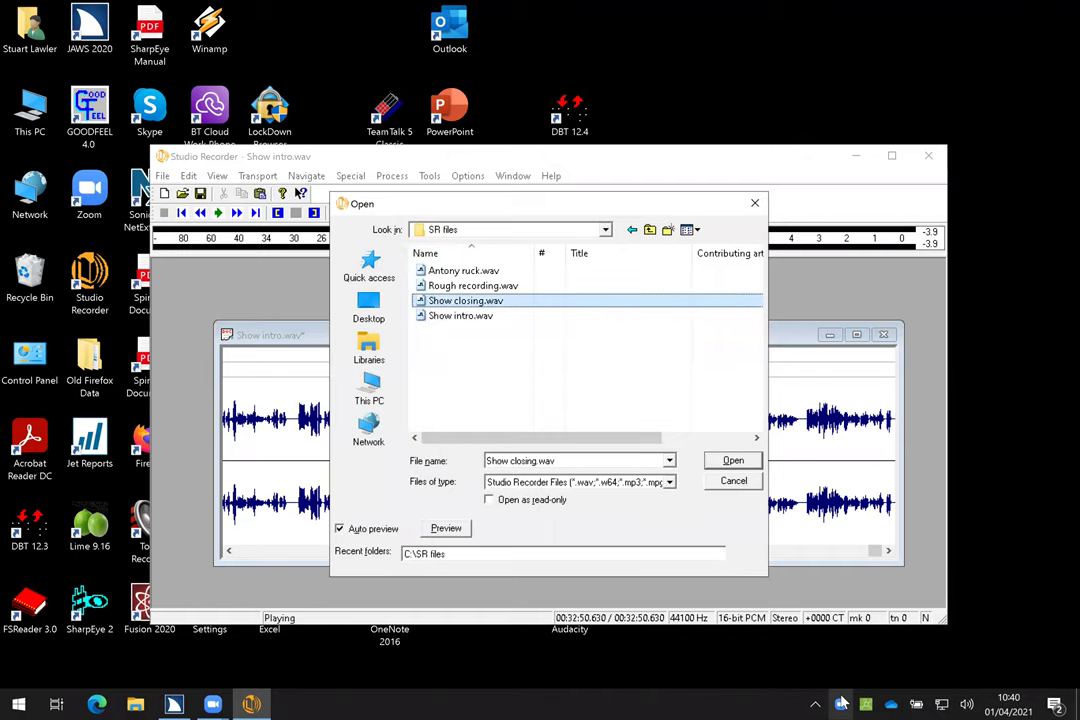
key(Return)
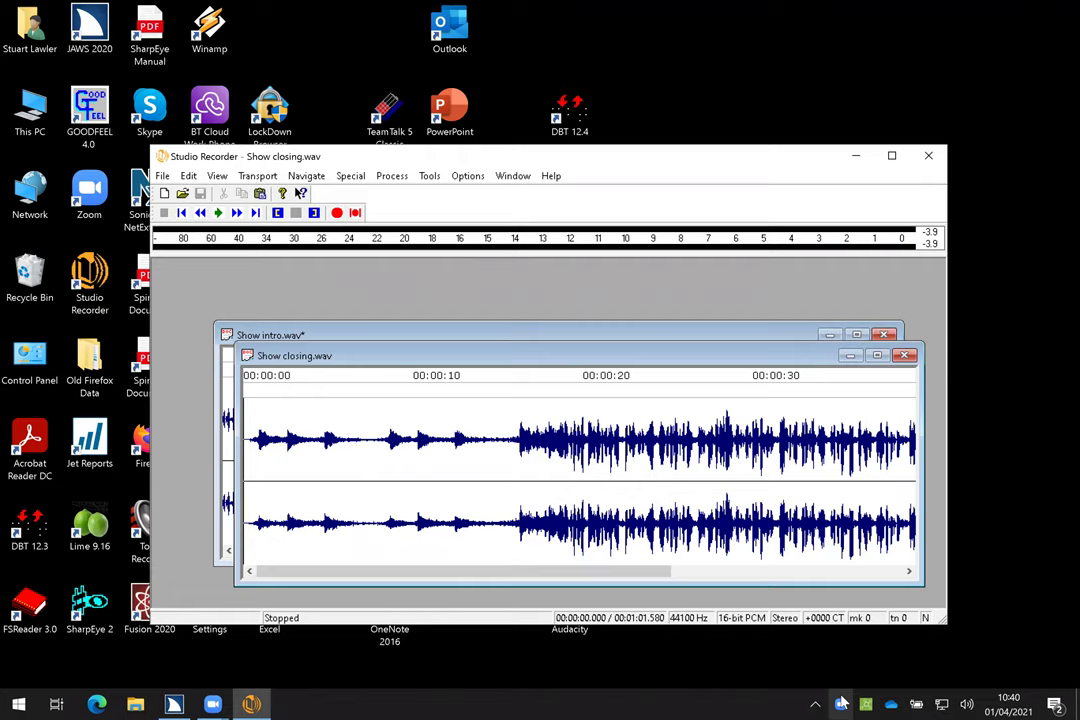
key(space)
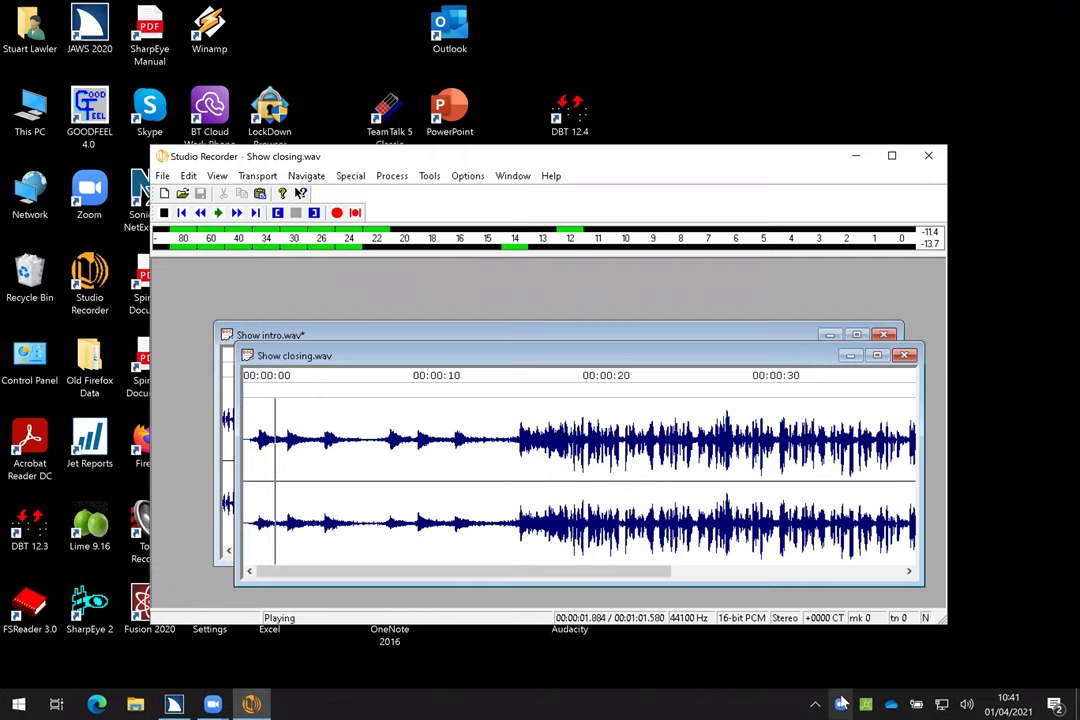
key(space)
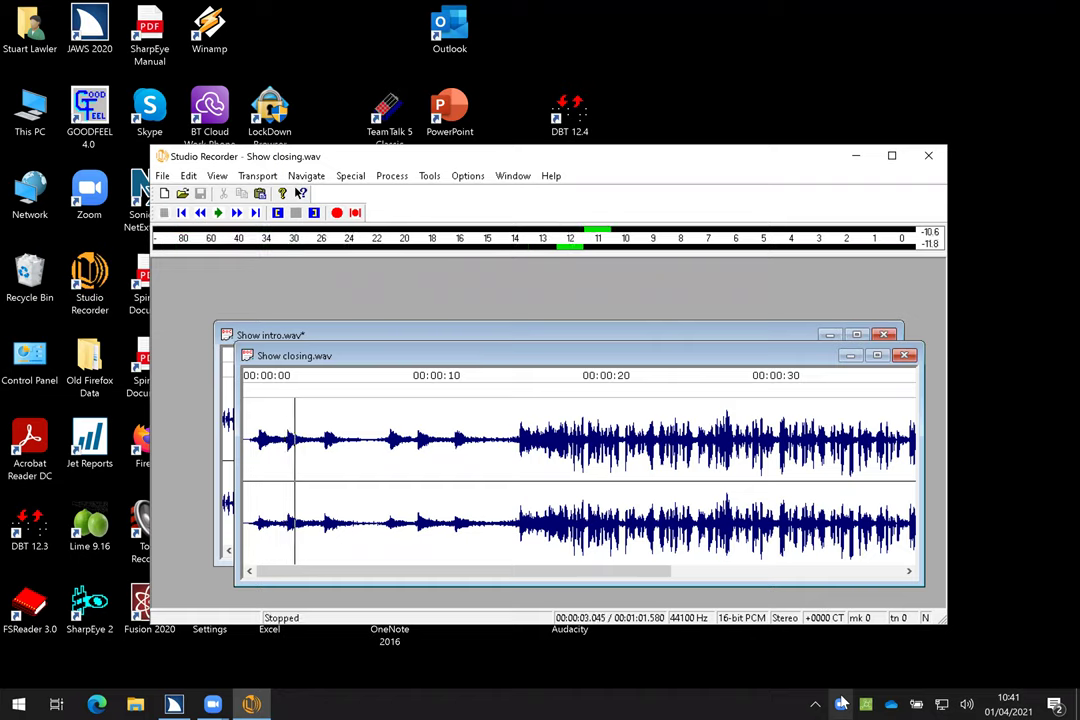